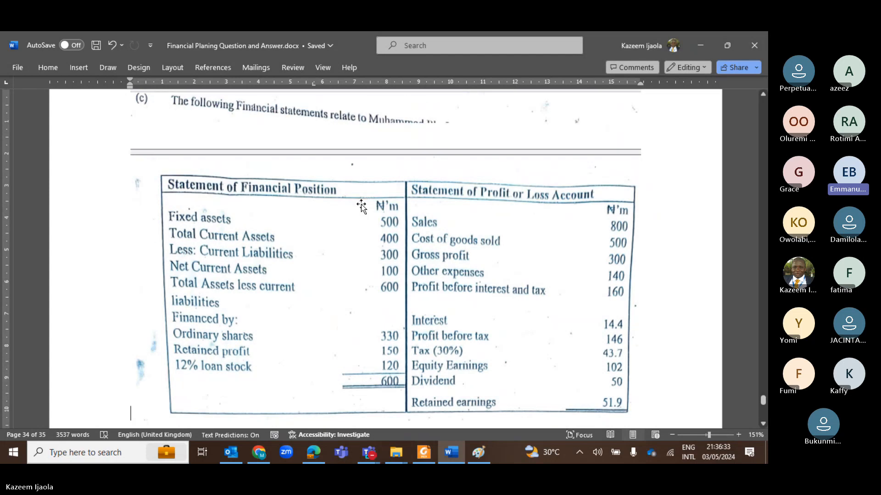
- Review the current break-even and margin of safety workings below the financial statements
scroll(361, 206, "down", 10)
scroll(362, 204, "down", 10)
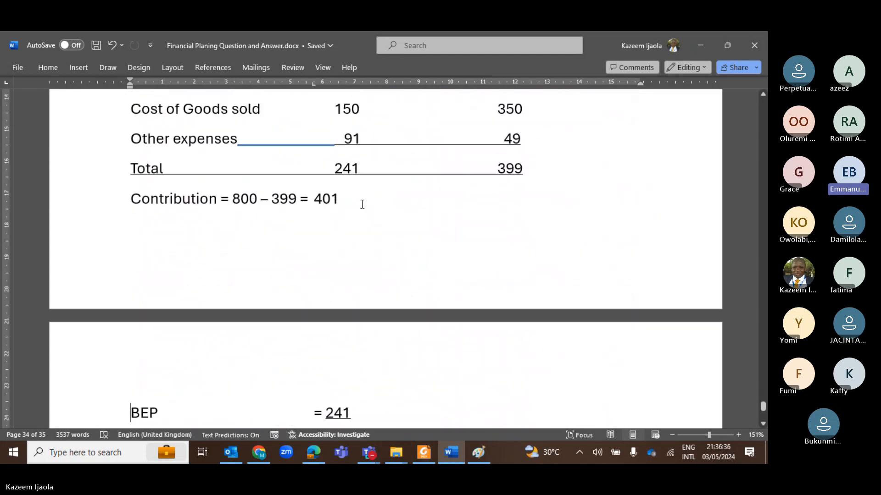
key("Up")
key("Up")
key("Up")
key("Up")
key("Up")
key("Up")
key("Up")
key("Up")
key("Up")
key("Up")
key("Up")
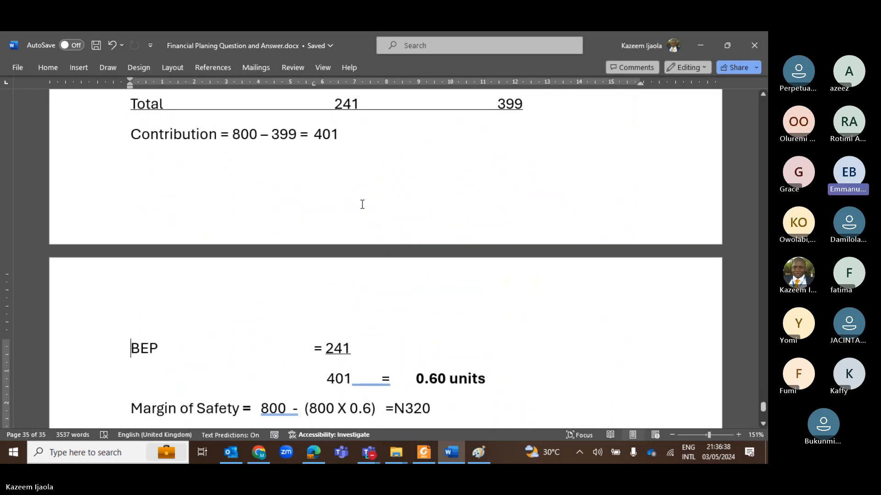
key("Up")
key("Up")
key("Up")
key("Up")
key("Up")
key("Up")
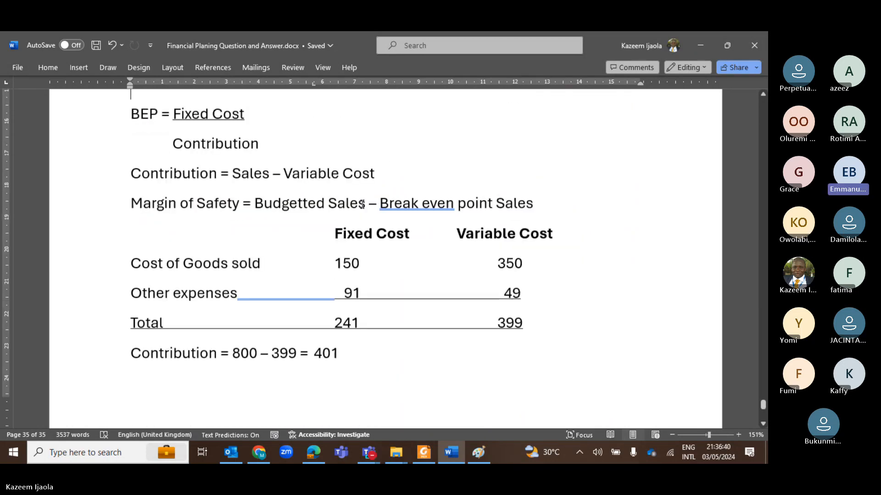
key("Up")
key("Up")
key("Up")
key("Up")
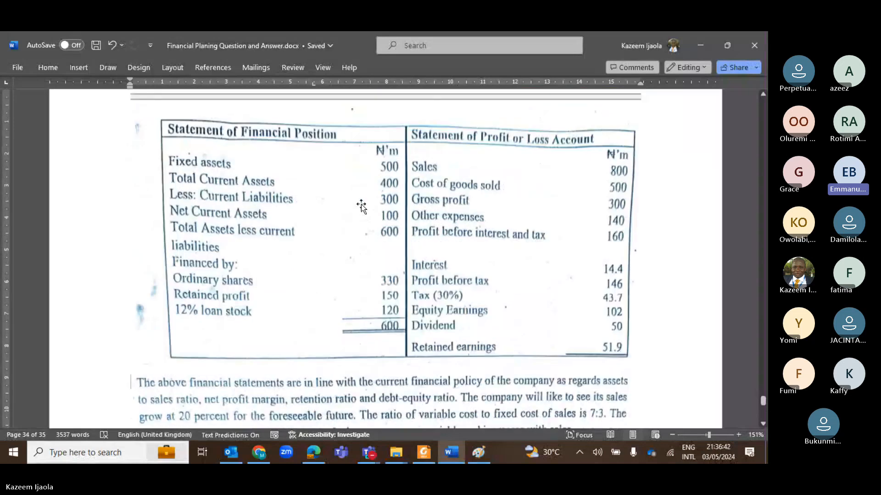
- Examine the statement of financial position, the profit or loss account and the question's requirements
scroll(361, 208, "down", 3)
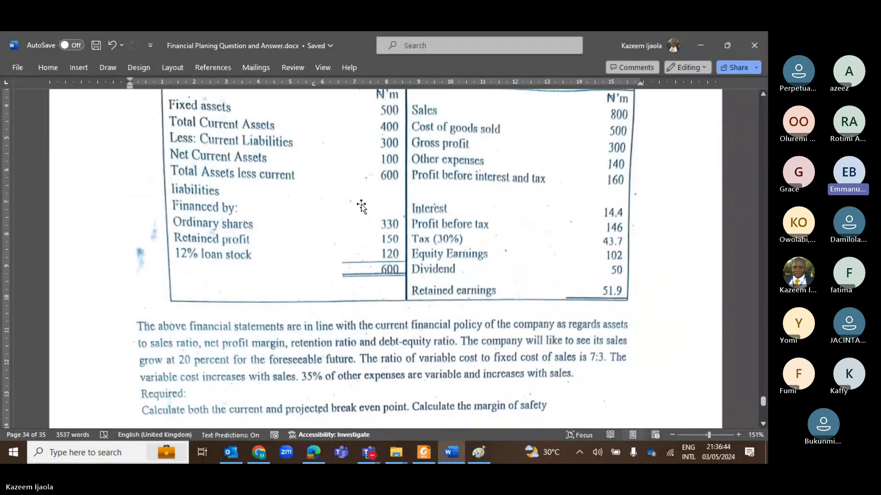
scroll(361, 207, "up", 3)
scroll(361, 207, "down", 3)
scroll(361, 207, "up", 3)
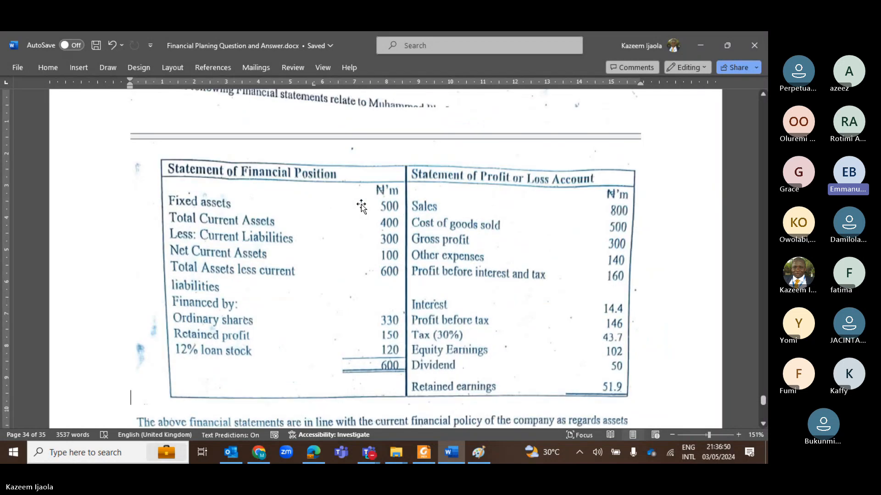
scroll(361, 207, "up", 5)
scroll(362, 207, "down", 8)
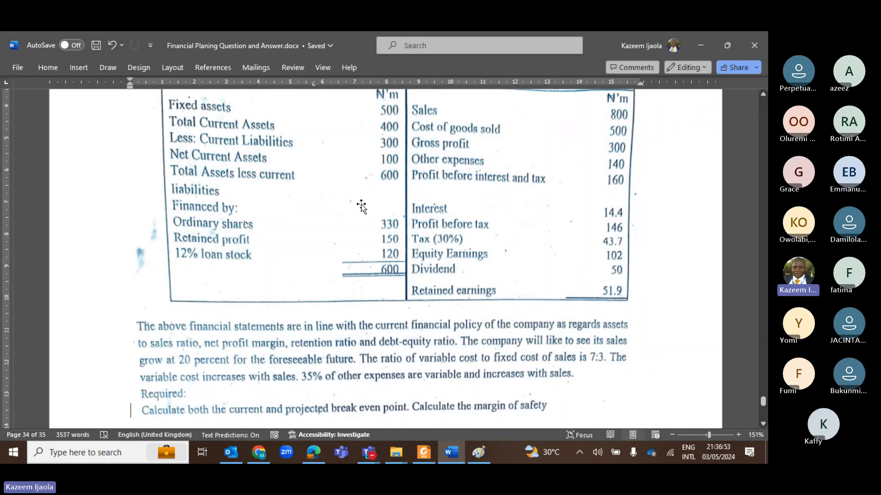
scroll(362, 206, "down", 3)
scroll(361, 207, "up", 6)
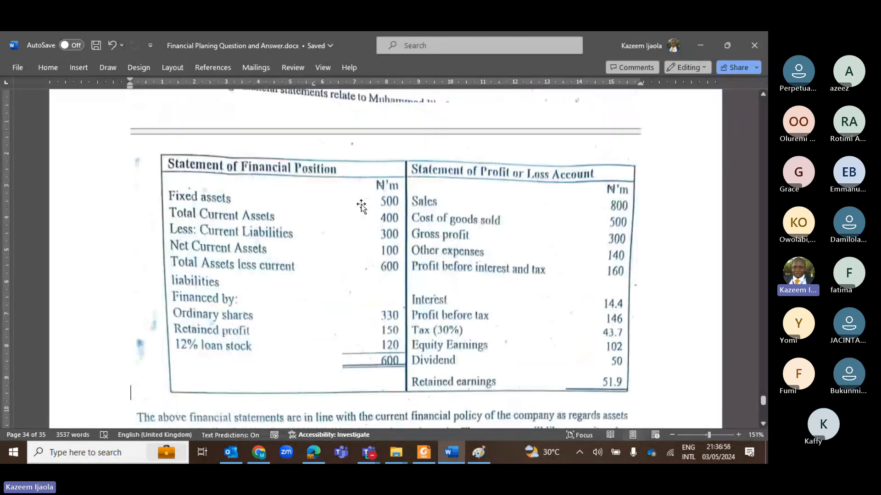
scroll(362, 204, "up", 1)
scroll(361, 205, "down", 4)
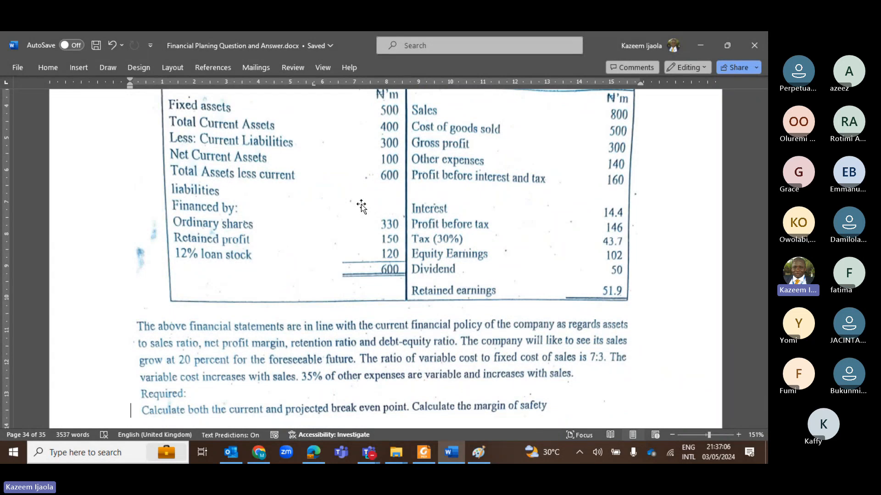
scroll(361, 206, "down", 1)
key("Up")
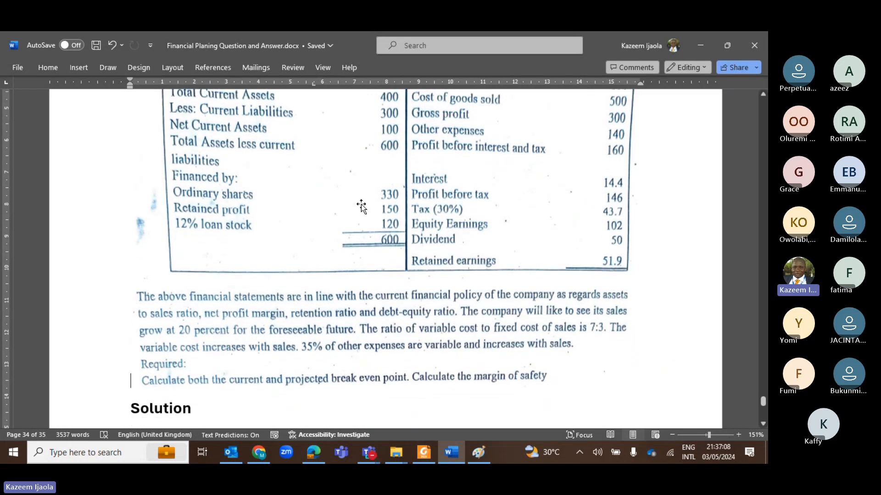
scroll(361, 206, "up", 3)
scroll(361, 206, "down", 2)
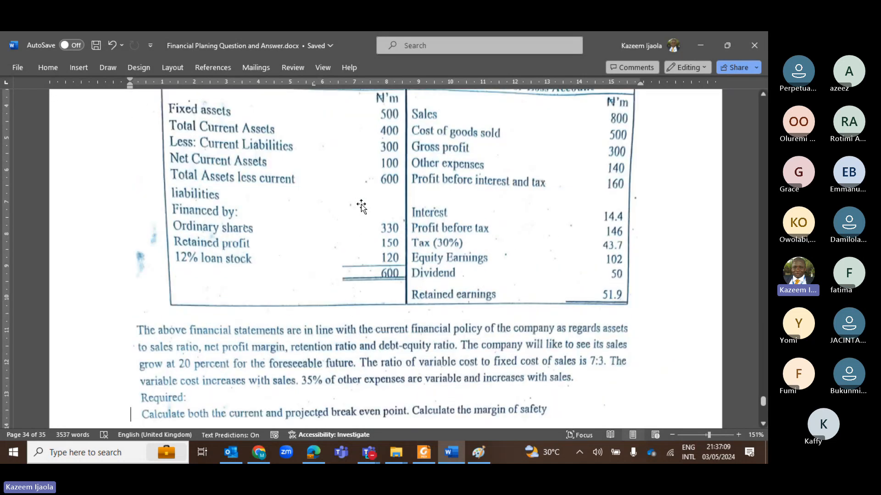
scroll(361, 206, "up", 3)
scroll(362, 206, "down", 3)
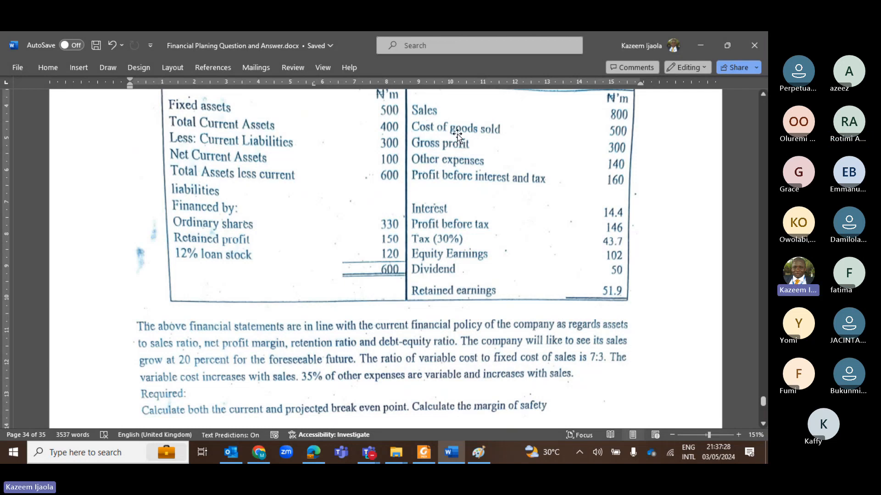
- Check the fixed and variable cost split and the contribution calculation in the Current BEP solution
key("Down")
key("Up")
key("Down")
key("Down")
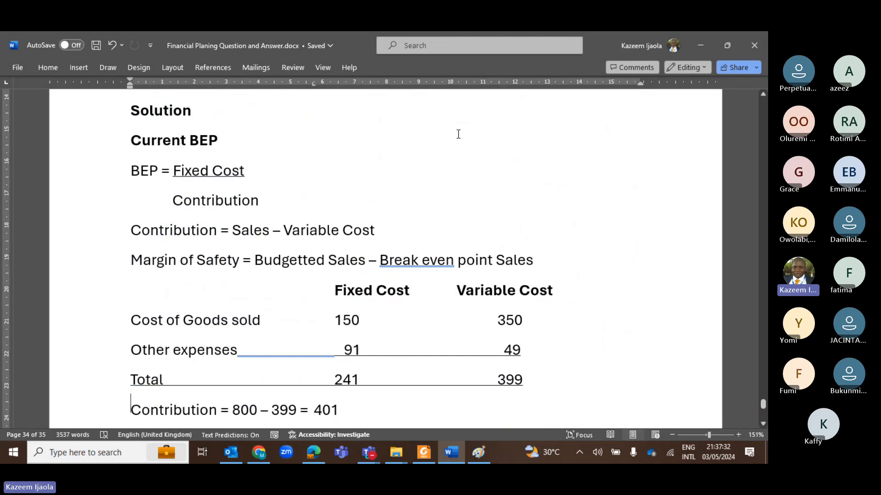
scroll(458, 134, "down", 4)
key("Up")
key("Up")
key("Up")
key("Up")
key("Up")
key("Up")
key("Up")
key("Up")
key("Up")
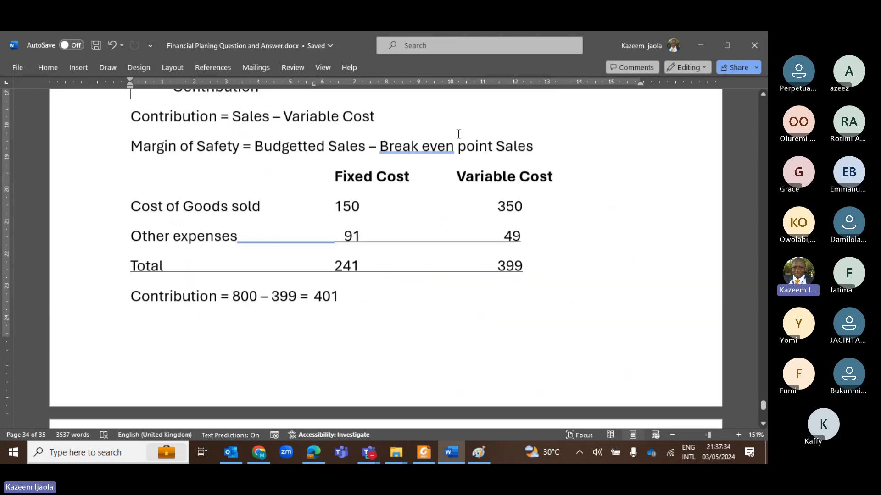
key("Up")
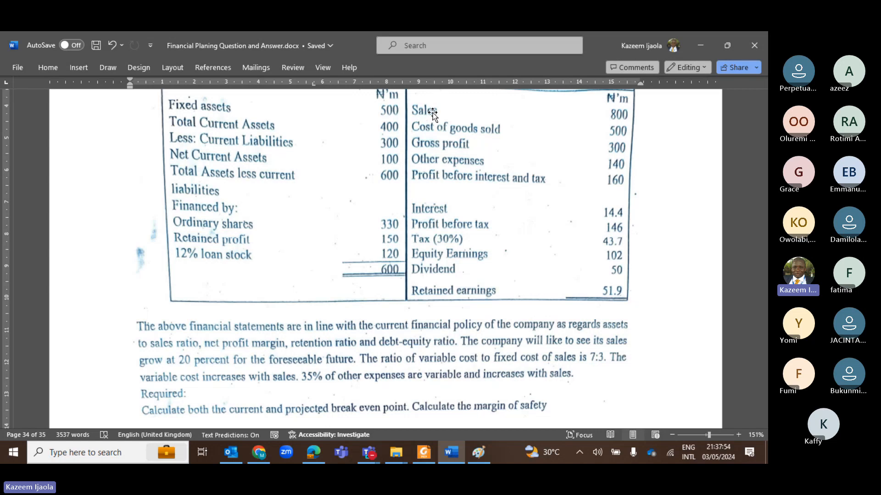
- Compare the BEP, contribution and margin of safety formulas with the figures in the financial statements
key("Down")
key("Down")
key("Down")
key("Down")
key("Down")
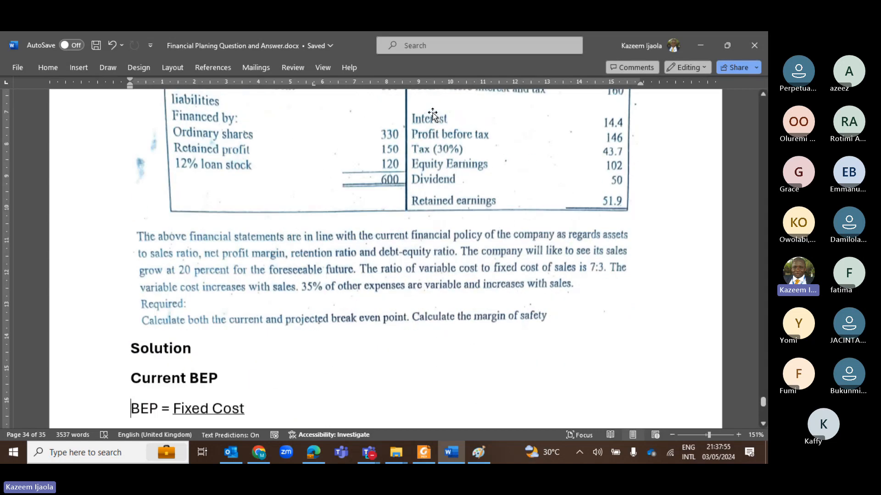
key("Down")
key("Down")
key("Down")
key("Down")
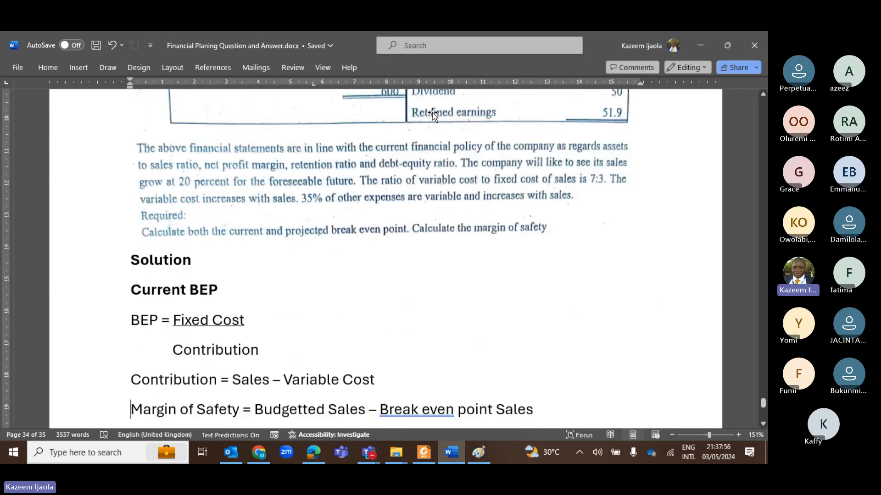
key("Up")
key("Up")
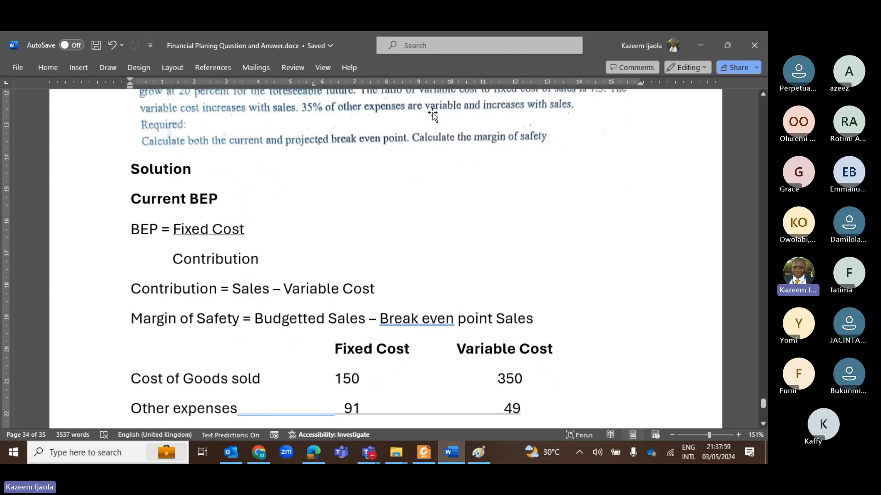
key("Page_Up")
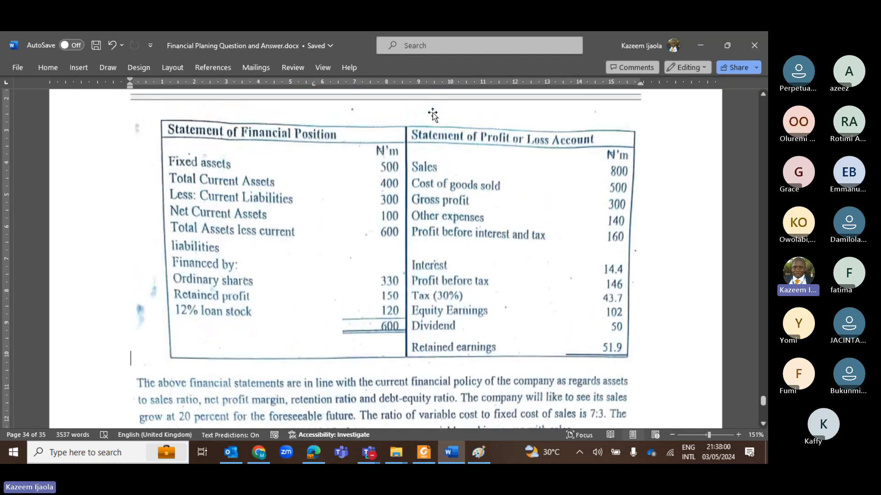
key("Page_Down")
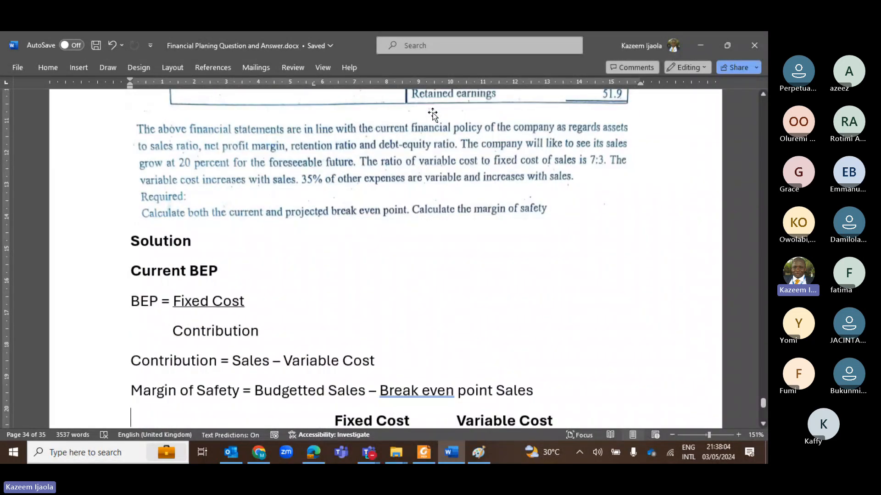
- Read through the current BEP workings as far as the Projected Break even point and MOS heading
key("Down")
key("Down")
key("Down")
key("Down")
key("Down")
key("Down")
key("Down")
key("Down")
key("Down")
key("Down")
key("Down")
key("Down")
key("Down")
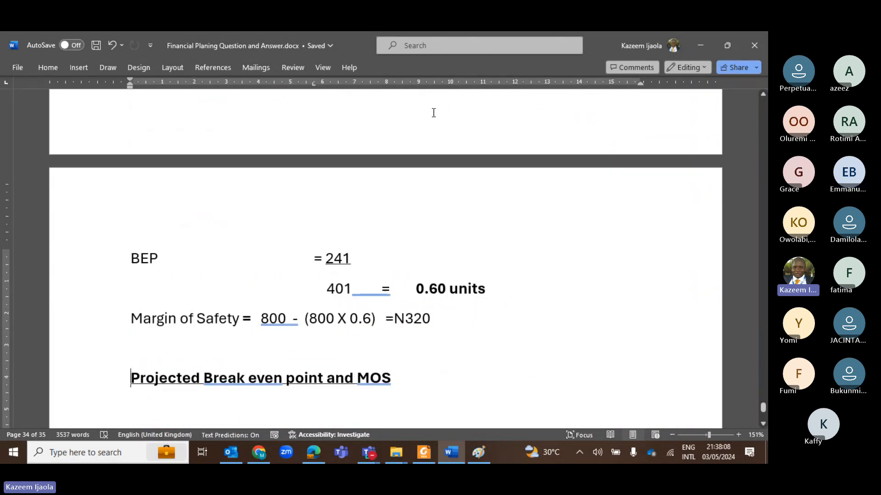
key("Page_Down")
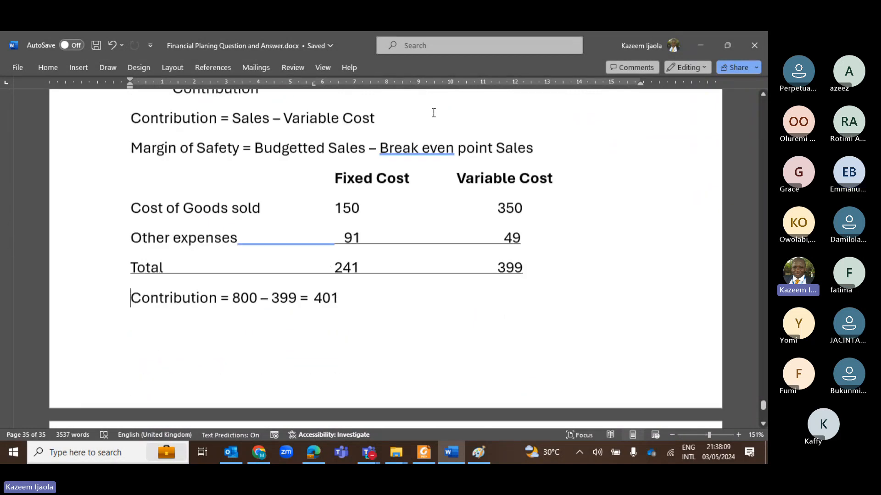
- Reread the question's sales growth rate and variable cost assumptions alongside the profit or loss figures
scroll(434, 113, "up", 6)
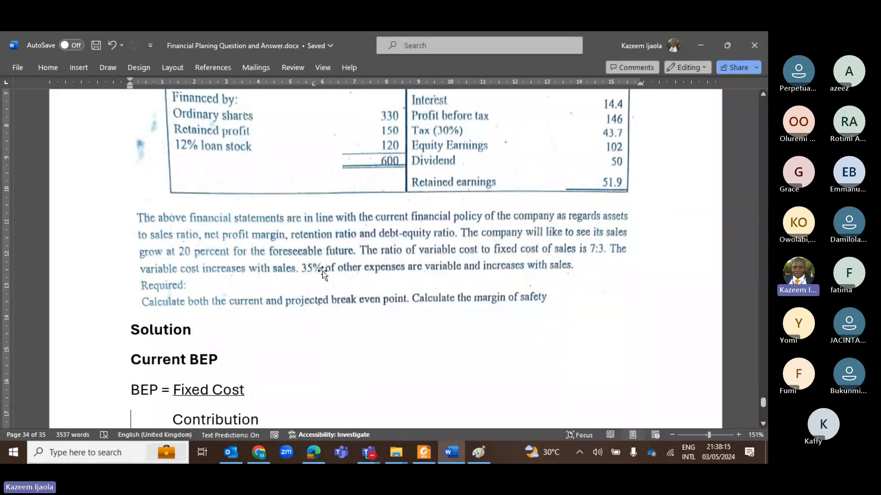
scroll(429, 435, "down", 5)
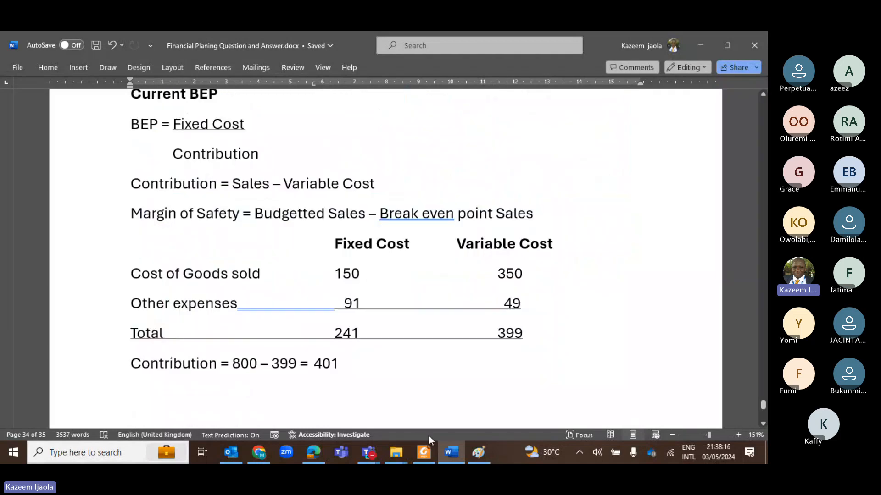
key("Page_Down")
key("Page_Down")
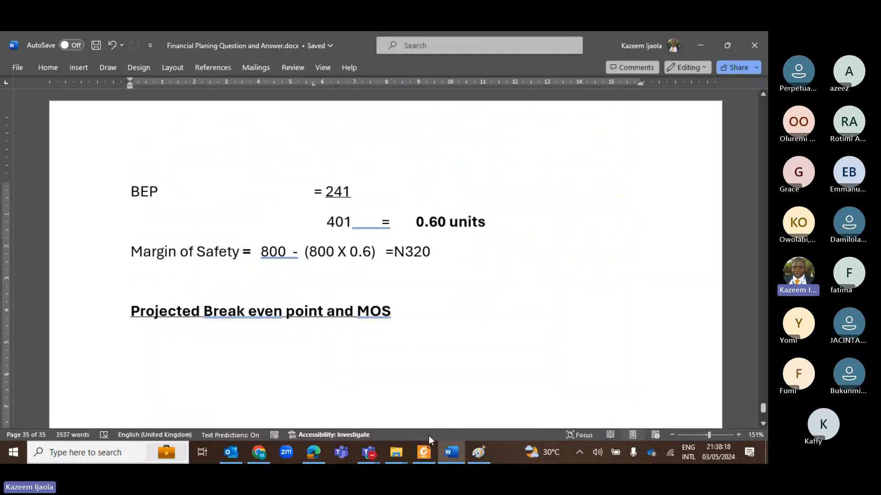
key("Page_Up")
key("Page_Up")
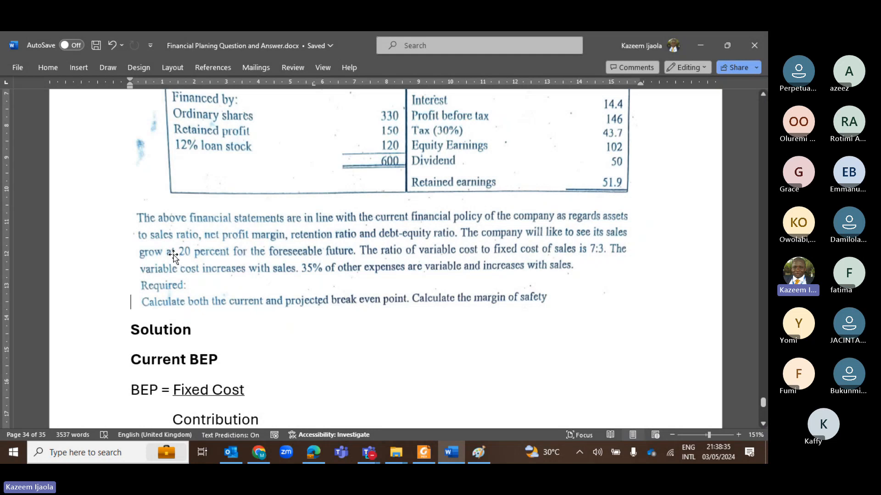
scroll(174, 255, "up", 6)
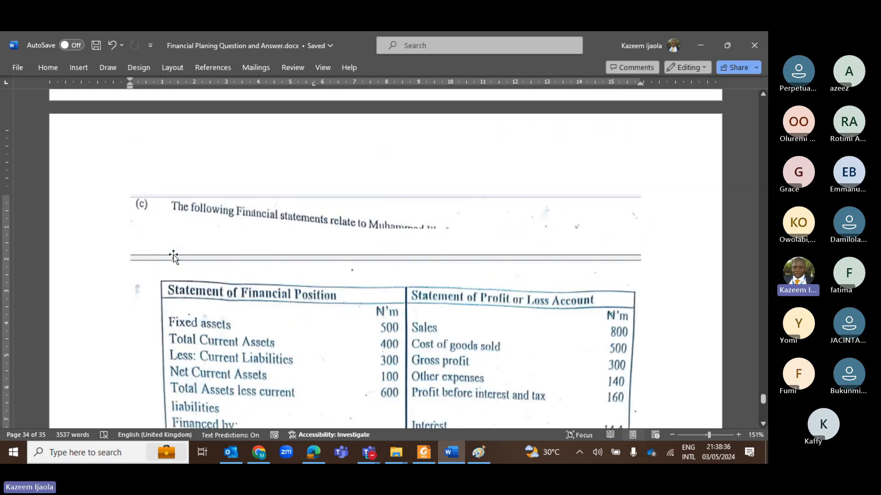
scroll(173, 255, "down", 3)
scroll(173, 255, "up", 2)
scroll(173, 255, "down", 4)
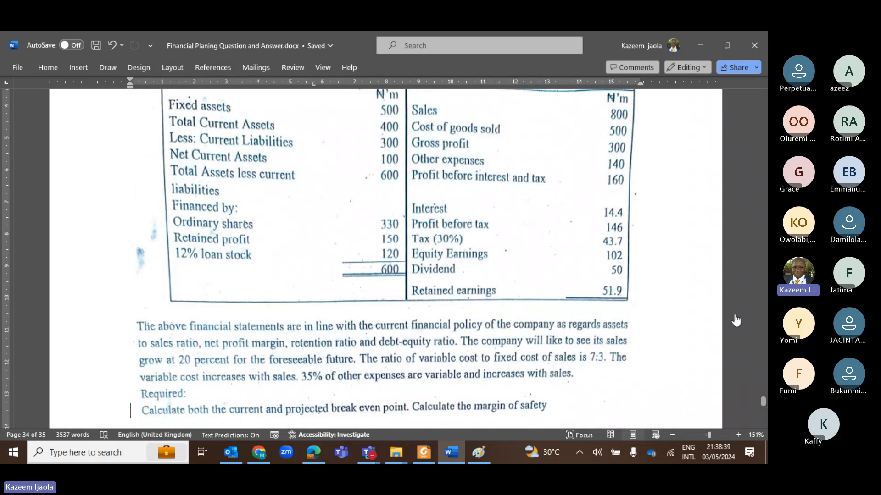
left_click(741, 314)
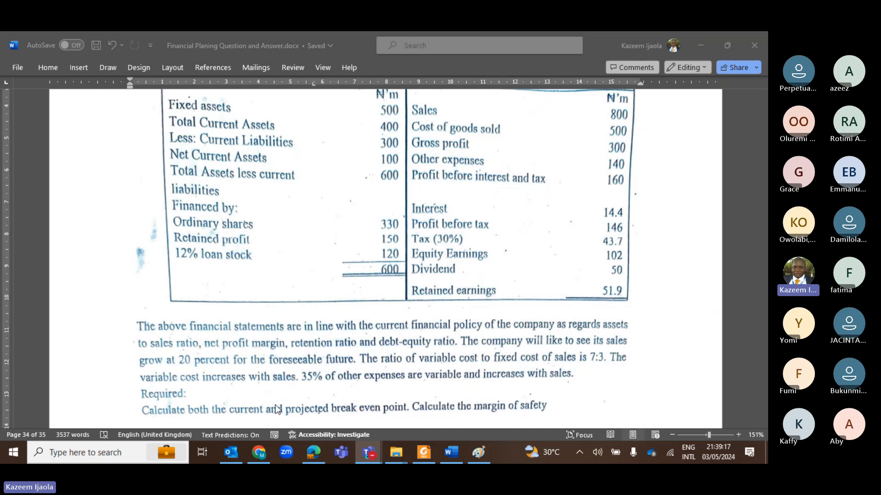
- Start a plain, non-underlined line beneath the "Projected Break even point and MOS" heading
left_click(248, 394)
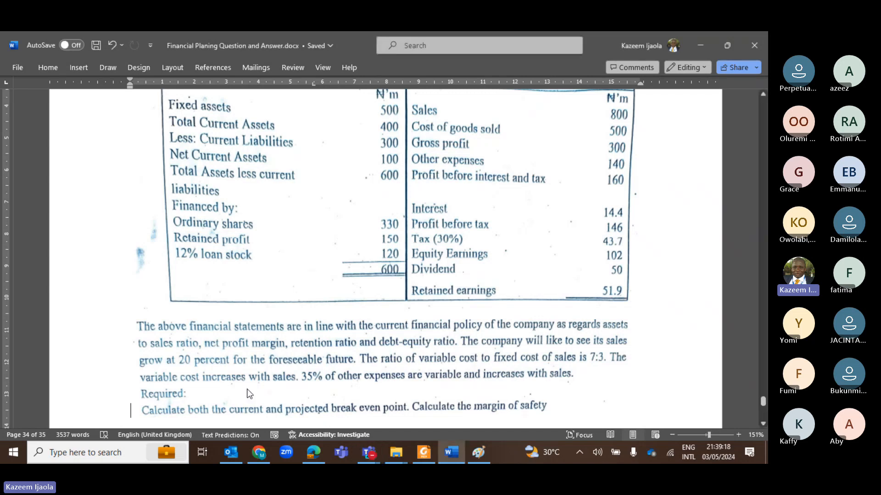
key("Page_Down")
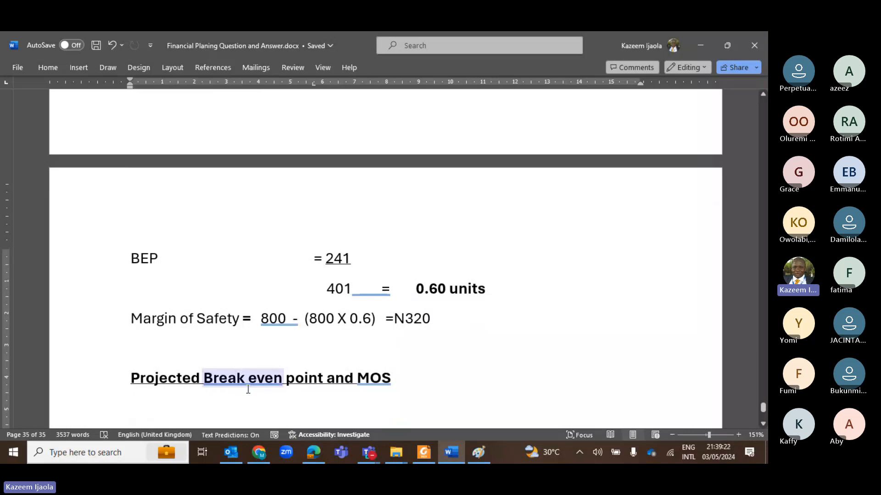
type("NE")
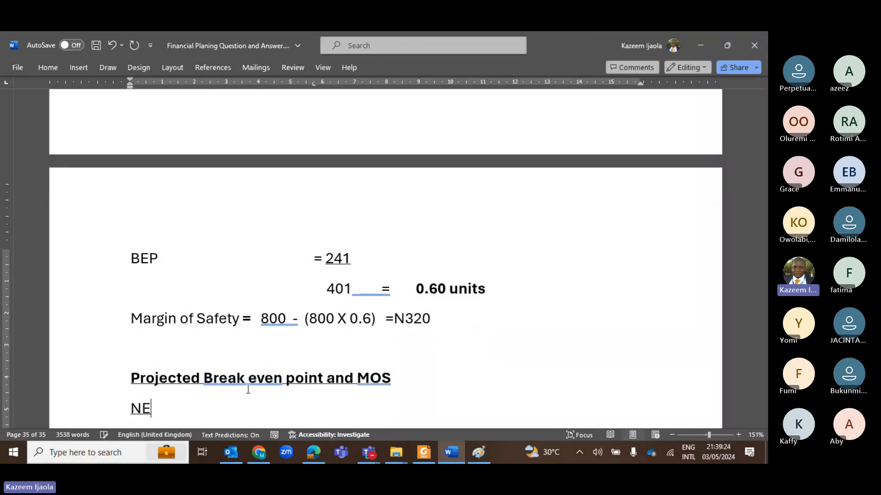
key("BackSpace")
key("BackSpace")
type("U Ne")
key("BackSpace")
key("BackSpace")
key("BackSpace")
key("BackSpace")
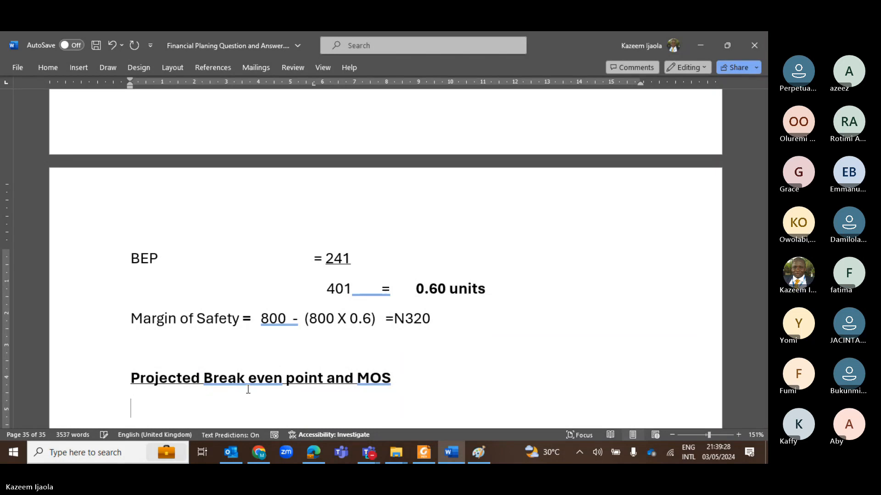
- Add the line "New Sales data (800 X 1.2) = 960" under the projected break-even heading
type("New Sales d")
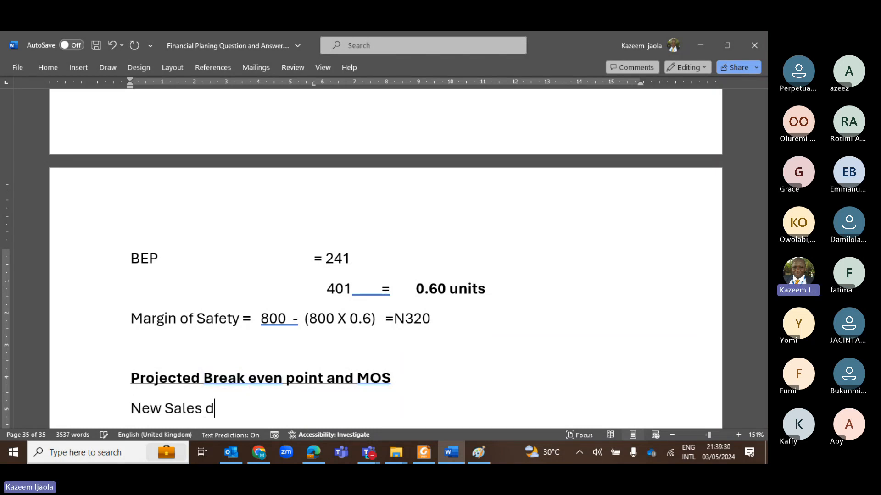
type("ata (800 X 1.2")
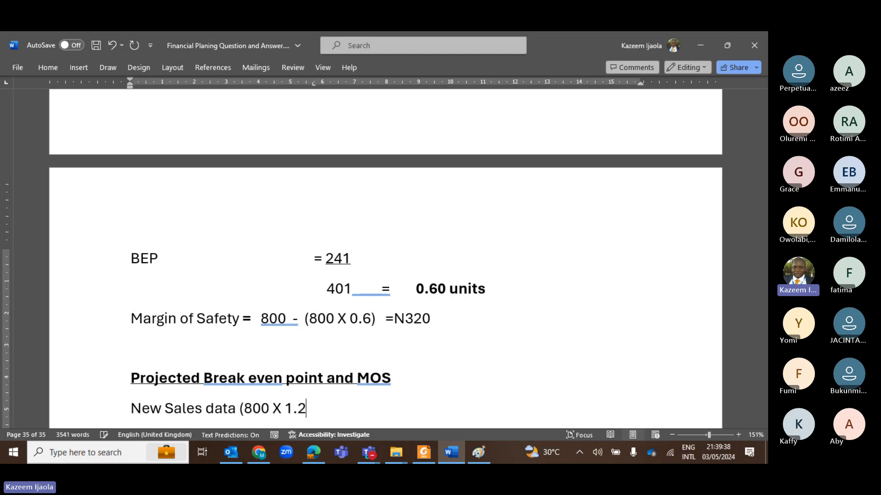
type(")")
key("Tab")
type("=")
key("Tab")
key("Tab")
type("960")
key("Return")
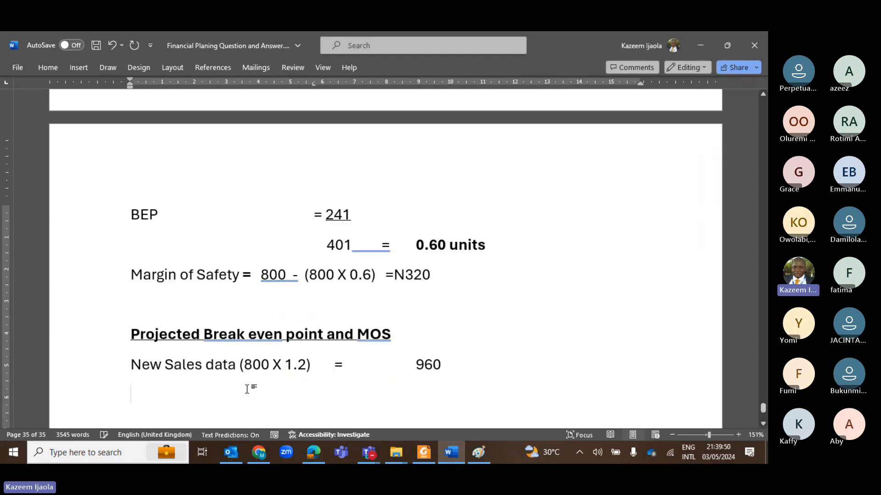
- Begin the line "Cost of sales (" and look up the variable cost of goods sold in the Current BEP table
type("Cost")
type("ake")
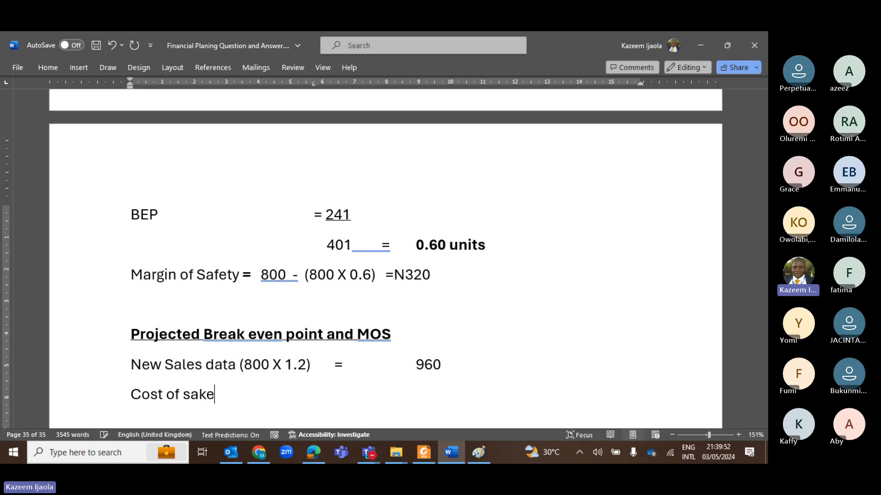
key("BackSpace")
key("BackSpace")
type("les (")
scroll(248, 390, "up", 5)
scroll(248, 390, "up", 5)
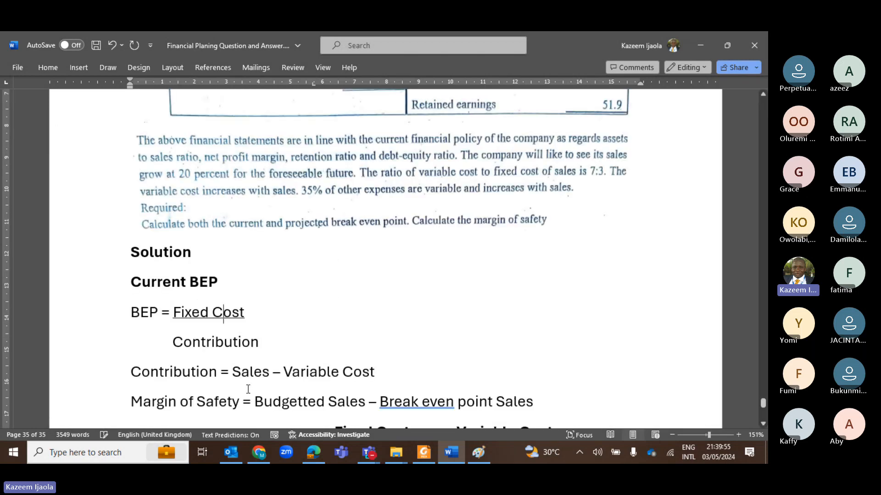
scroll(249, 389, "down", 3)
key("Down")
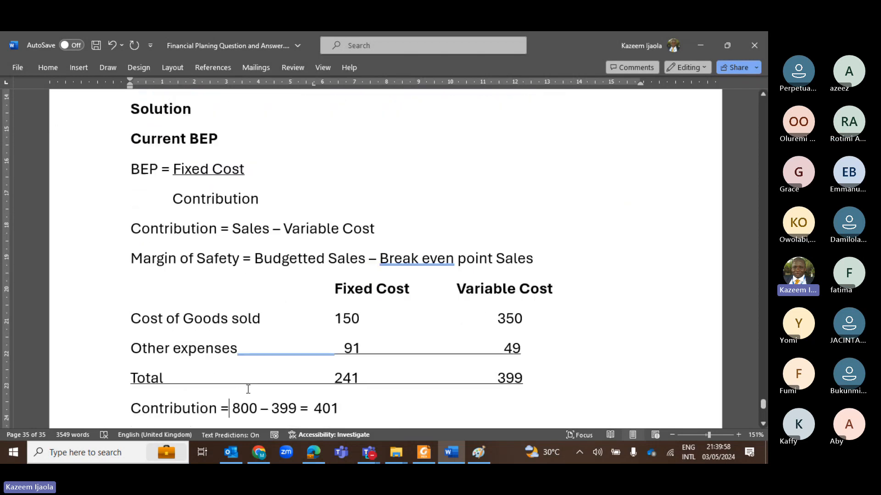
left_click(503, 321)
key("Page_Down")
key("Page_Down")
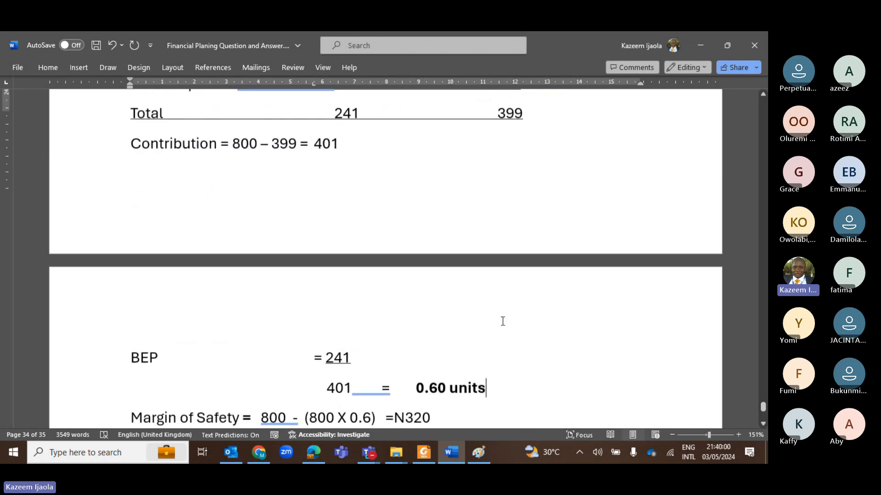
key("Up")
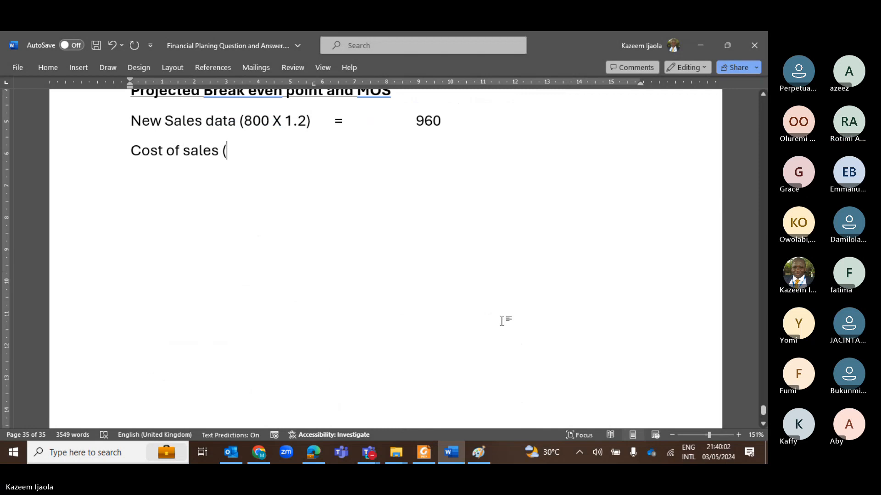
- Complete the Cost of sales line with the working 350 X 1.2 and the result (420)
type("350")
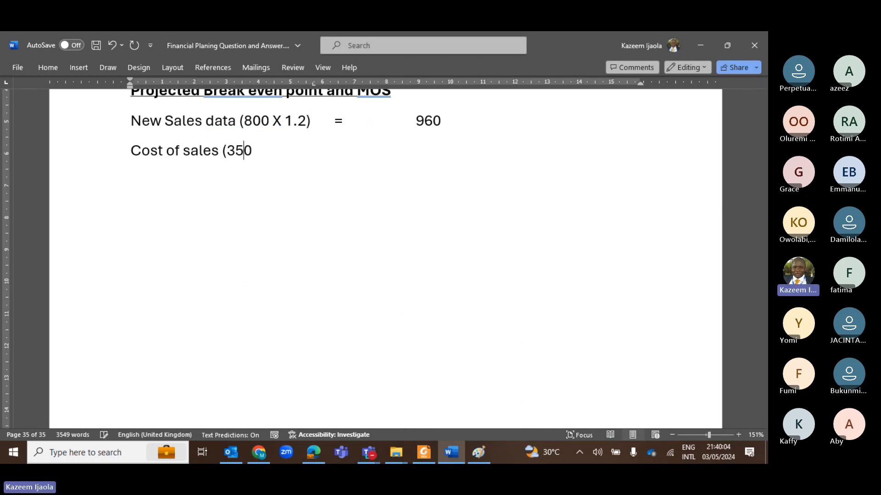
type(" X 1.")
key("BackSpace")
type(".2")
type("(")
key("Tab")
key("BackSpace")
key("BackSpace")
type(")")
key("Tab")
type("-")
key("BackSpace")
type("=")
key("Tab")
key("Tab")
type("(")
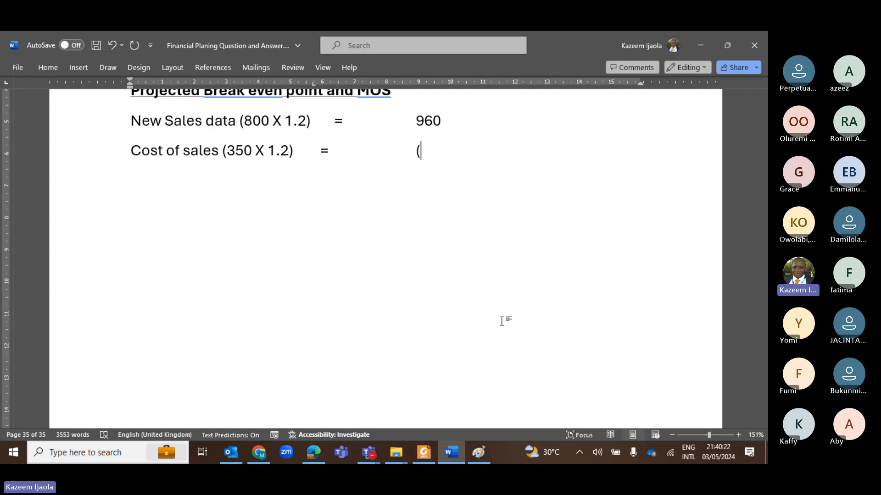
type("420)")
key("Return")
- Add the line "Other expenses (49 X 1,2) -" with the result (58.8), using the variable portion from the cost table
type("Other e")
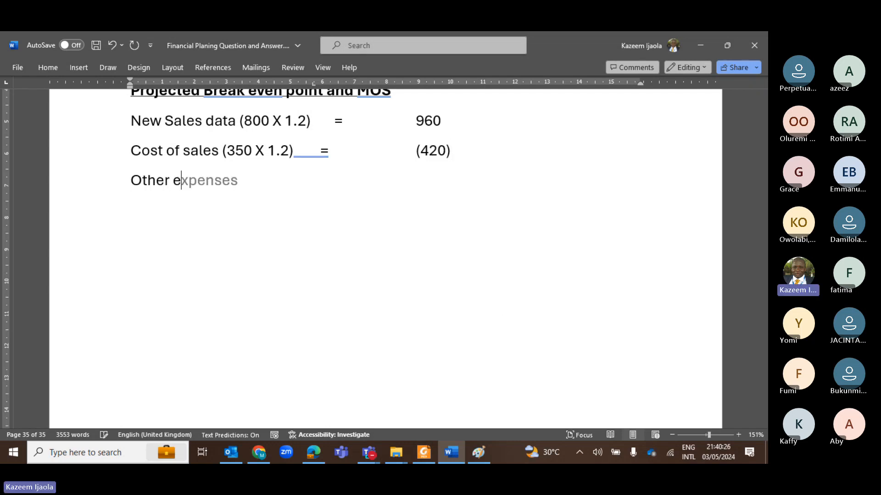
type("xpenses (")
scroll(501, 322, "up", 5)
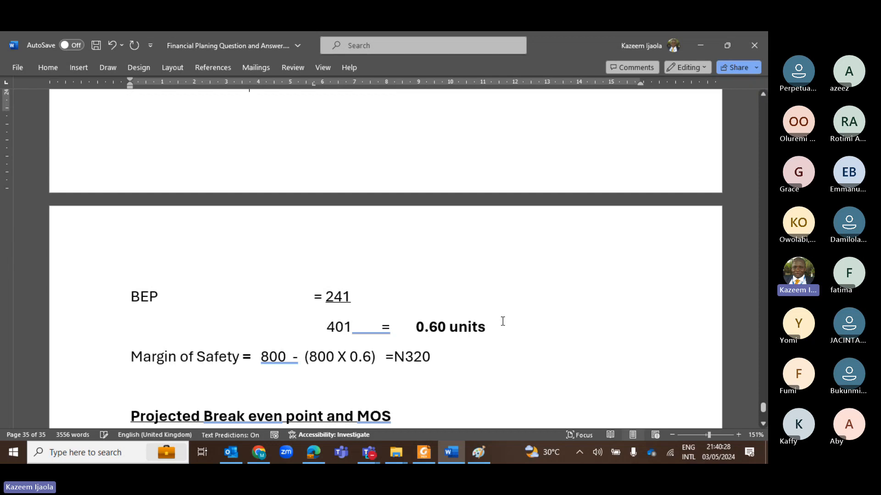
scroll(503, 322, "up", 5)
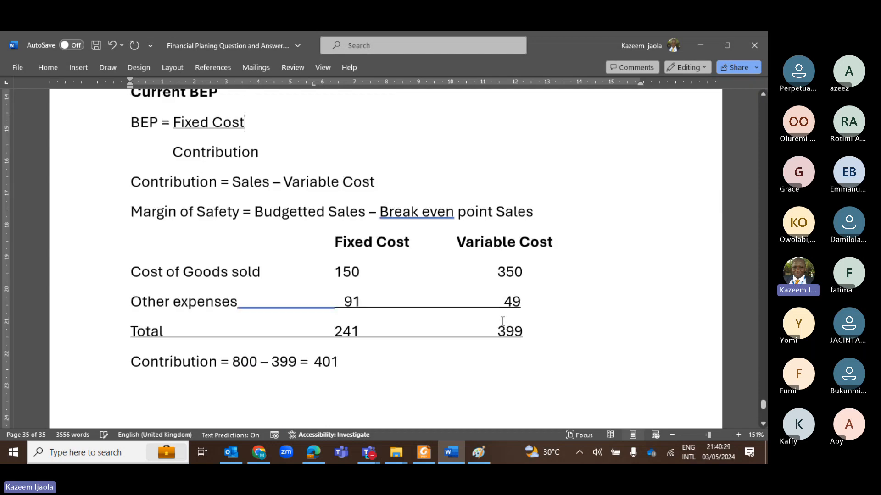
scroll(503, 321, "up", 1)
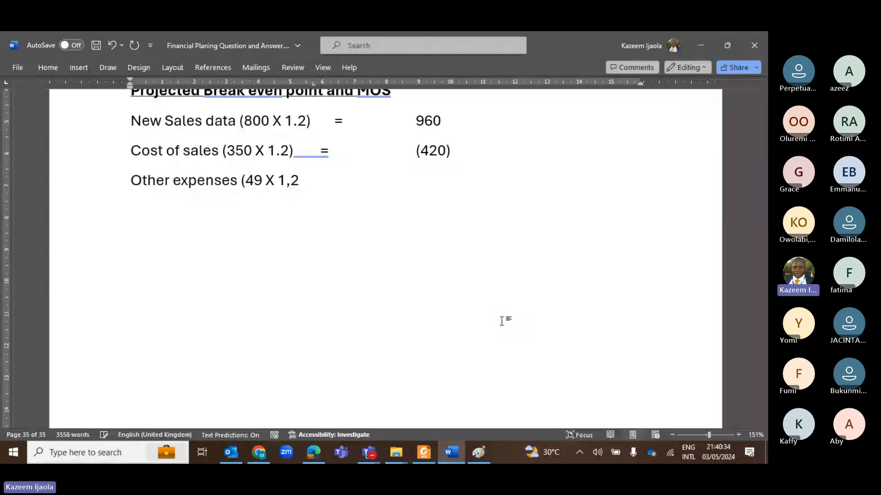
type(")  -")
key("Tab")
key("Tab")
key("Tab")
type("(58.8)")
- Underline the other expenses amount (58.8) and start a new line below it
key("shift+Left")
key("shift+Left")
key("shift+Left")
key("shift+Left")
key("shift+Left")
key("shift+Left")
key("ctrl+u")
key("Right")
key("Return")
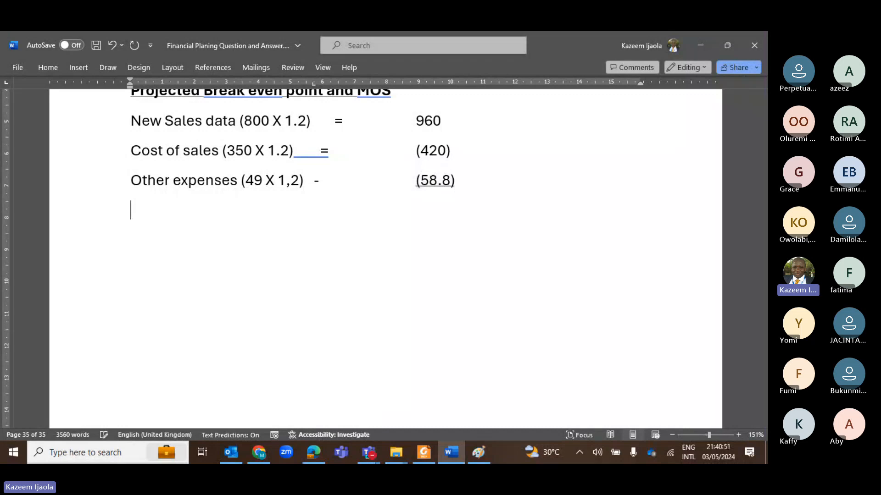
- Add a Contribution line with the amount 481.2 underlined, aligned with the figures above
type("Contribution")
key("Tab")
key("Tab")
key("Tab")
key("Tab")
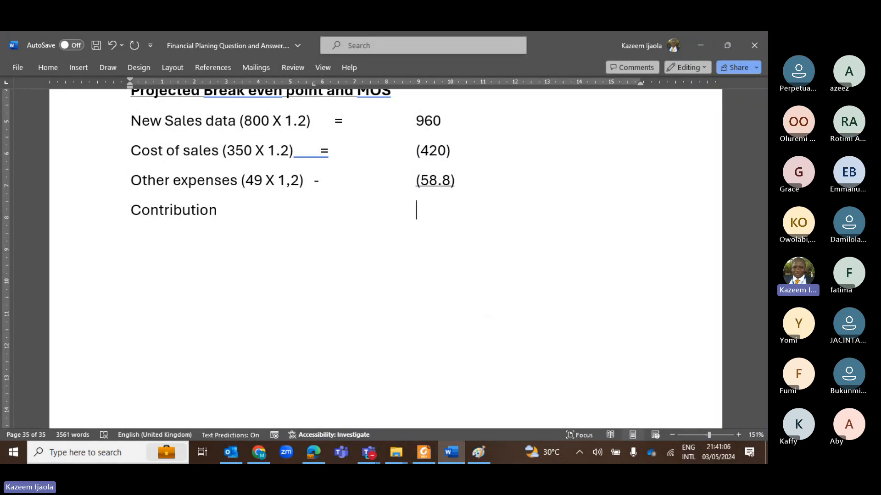
type("481.2")
key("ctrl+shift+Left")
key("ctrl+u")
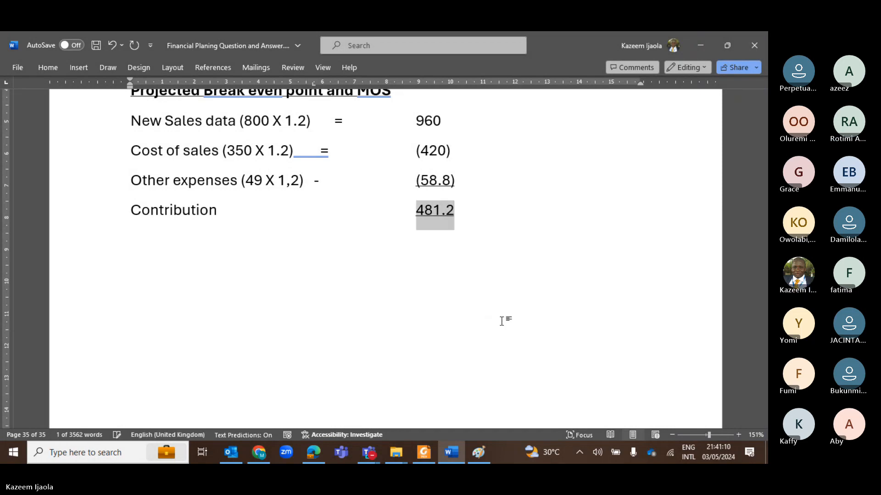
key("Right")
key("Return")
- Begin the projected break-even line with the label "BEP =" without underlining
type("BEP")
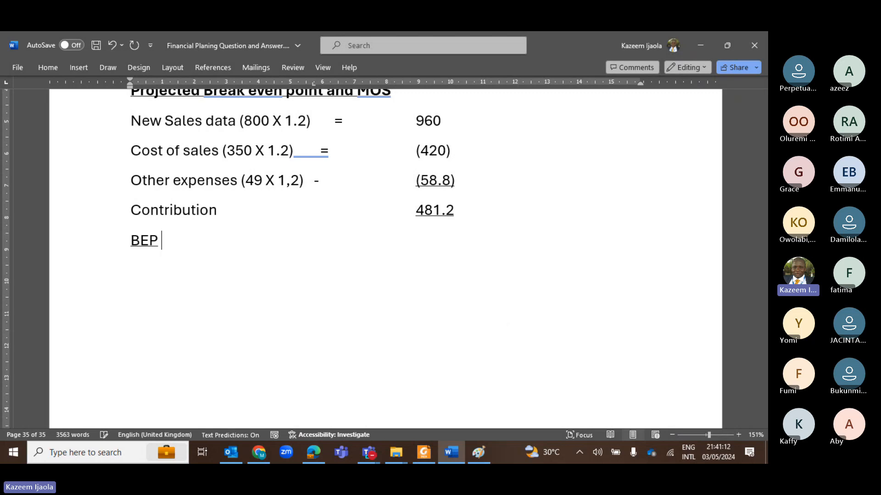
key("ctrl+shift+Left")
key("ctrl+u")
key("Right")
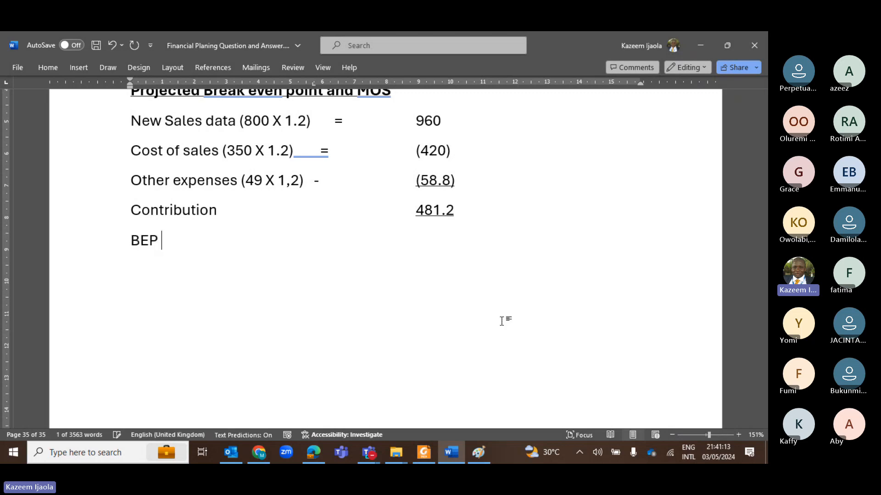
type("=")
key("Tab")
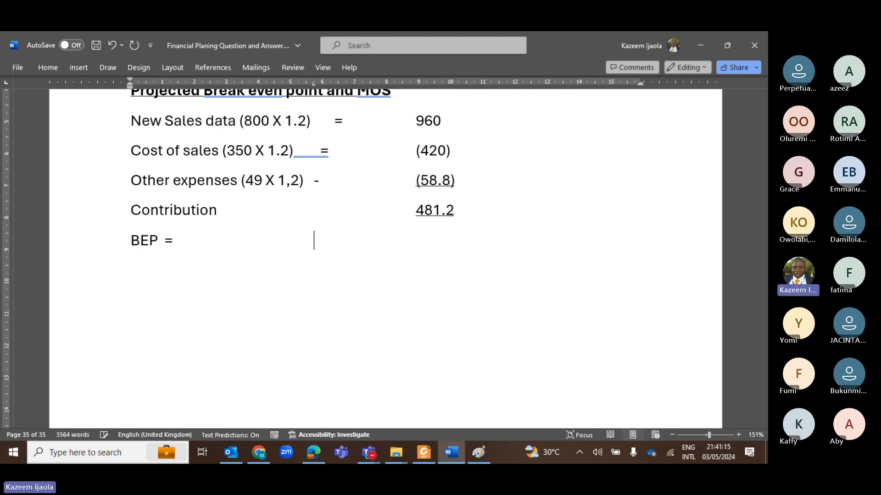
- Enter the total fixed cost 241 from the Current BEP table as the underlined numerator of the projected BEP
scroll(386, 257, "up", 5)
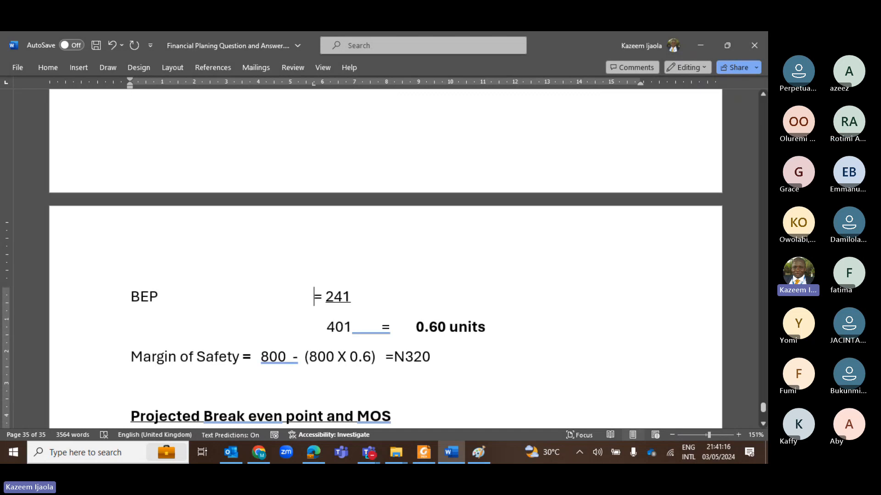
scroll(385, 257, "up", 3)
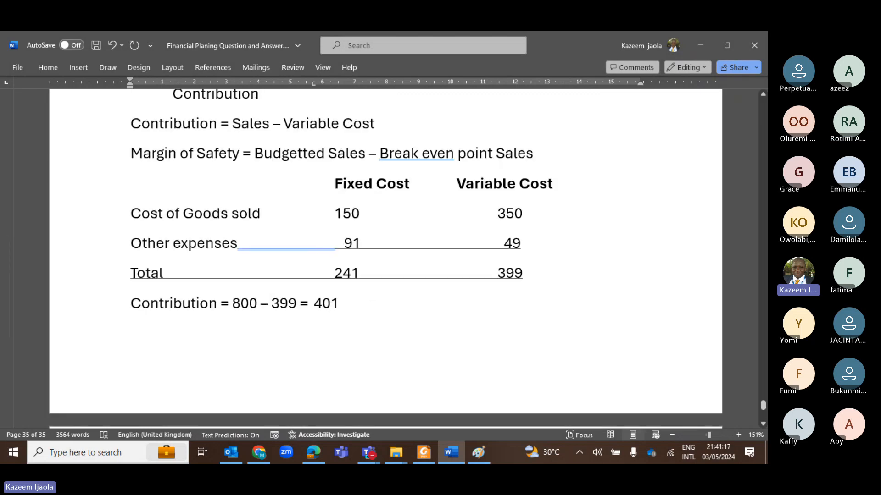
scroll(385, 256, "down", 8)
type("25")
key("BackSpace")
type("4")
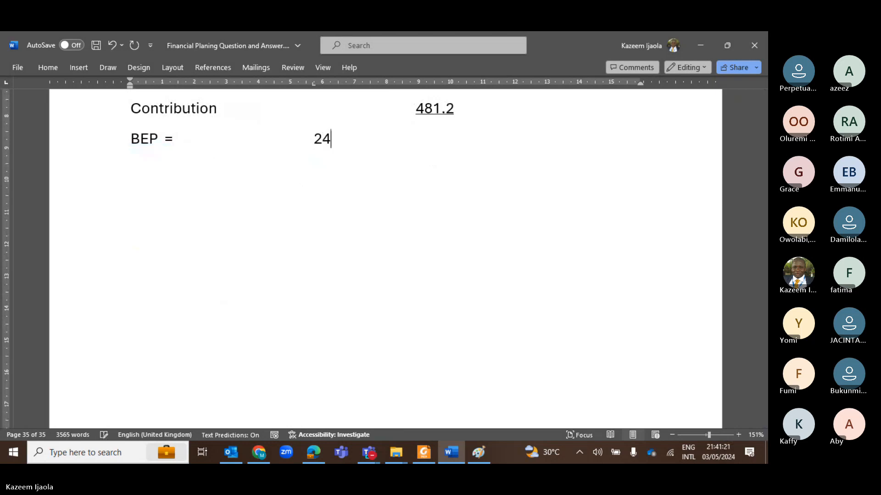
type("1")
key("shift+Left")
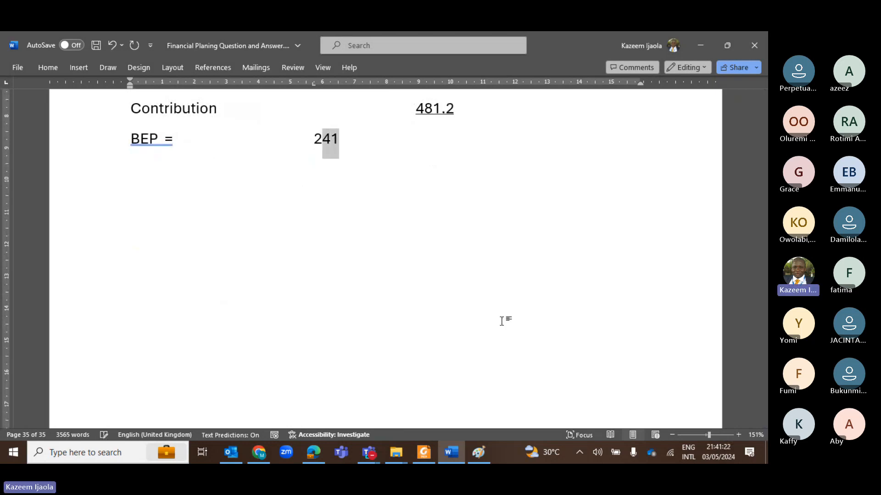
key("shift+Left")
key("ctrl+u")
- Copy the contribution amount 481.2 onto the line beneath 241 as the denominator of the projected BEP
key("Up")
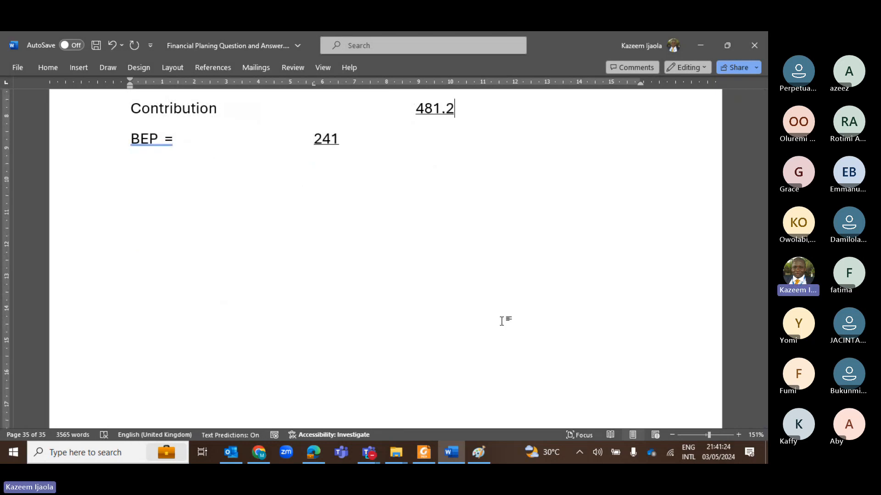
key("shift+Left")
key("shift+Left")
key("shift+Left")
key("shift+Left")
key("shift+Left")
key("ctrl+c")
key("Down")
key("Return")
key("Tab")
key("Tab")
key("BackSpace")
key("BackSpace")
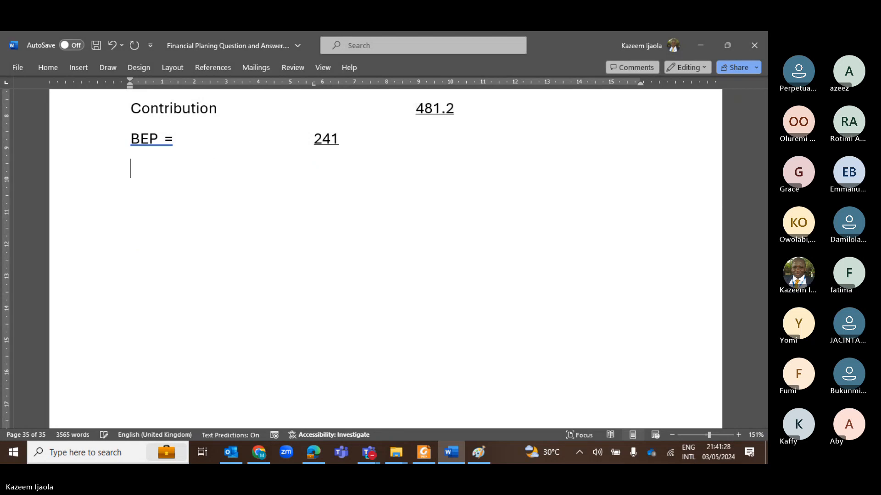
key("Tab")
key("Tab")
key("BackSpace")
key("ctrl+v")
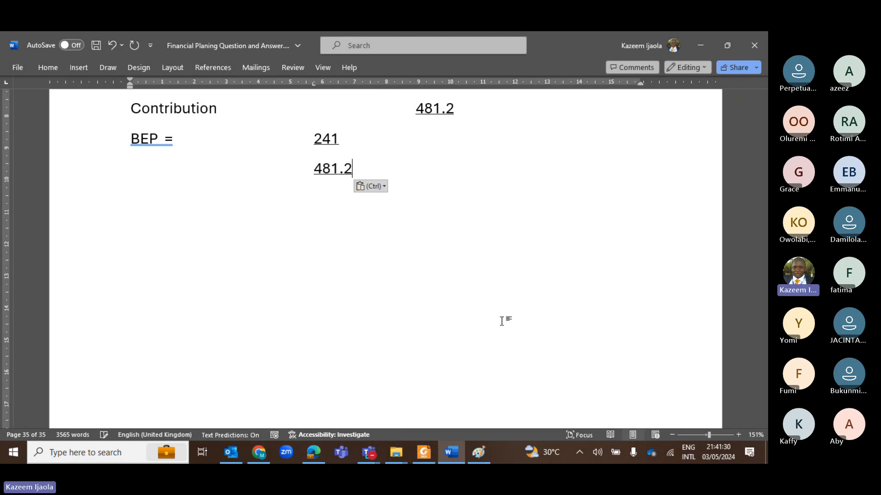
- Remove the underline from the 481.2 denominator and add the result "= 0.50 units" beside it
key("ctrl+shift+Left")
key("ctrl+u")
key("Right")
type("=")
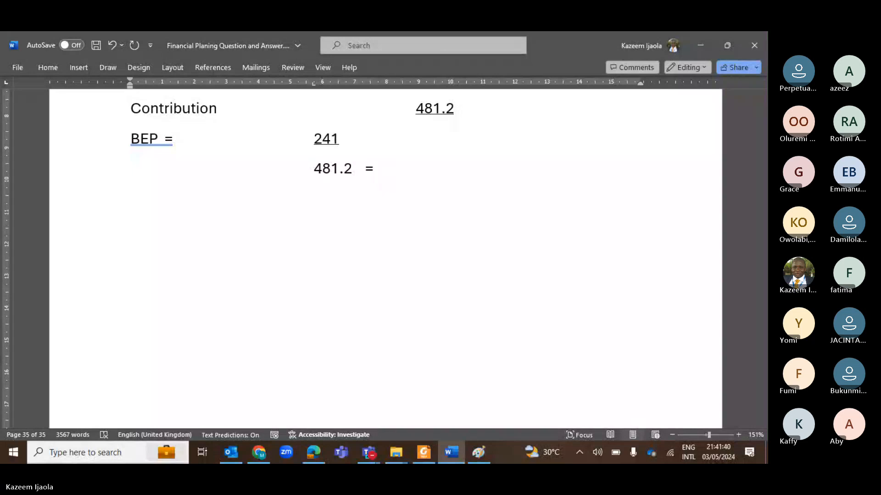
type("0.50 units")
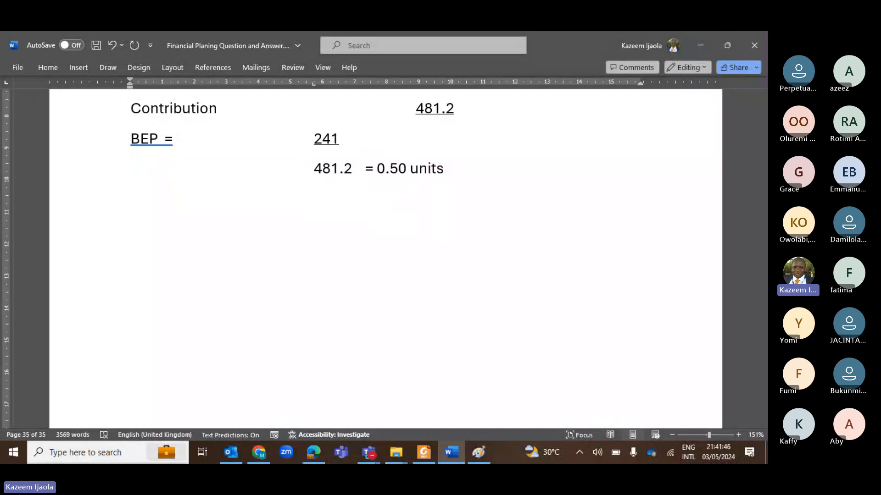
- Copy the Margin of Safety line from the current BEP workings onto a new line below the projected BEP result
key("Page_Up")
key("shift+Home")
key("ctrl+c")
key("Page_Down")
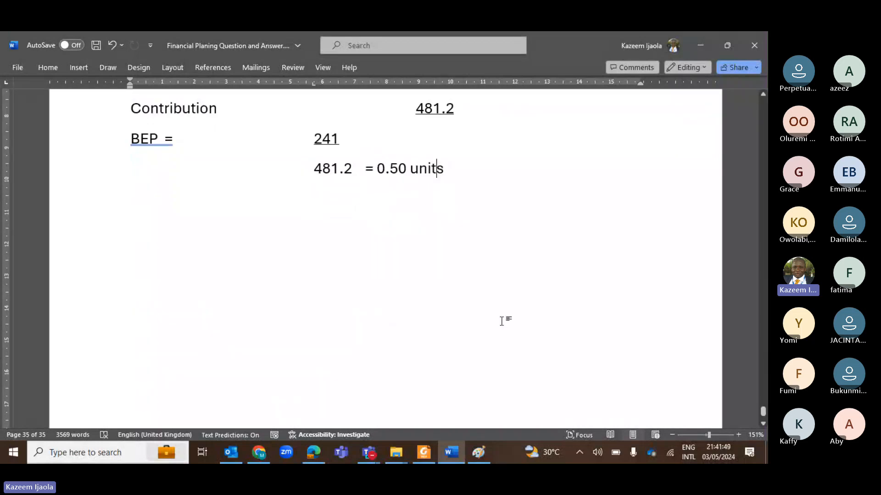
key("End")
key("Return")
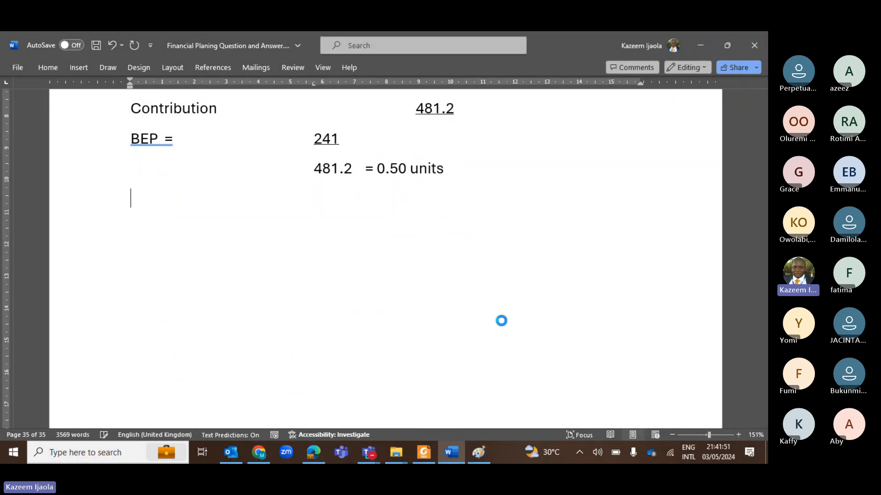
key("ctrl+v")
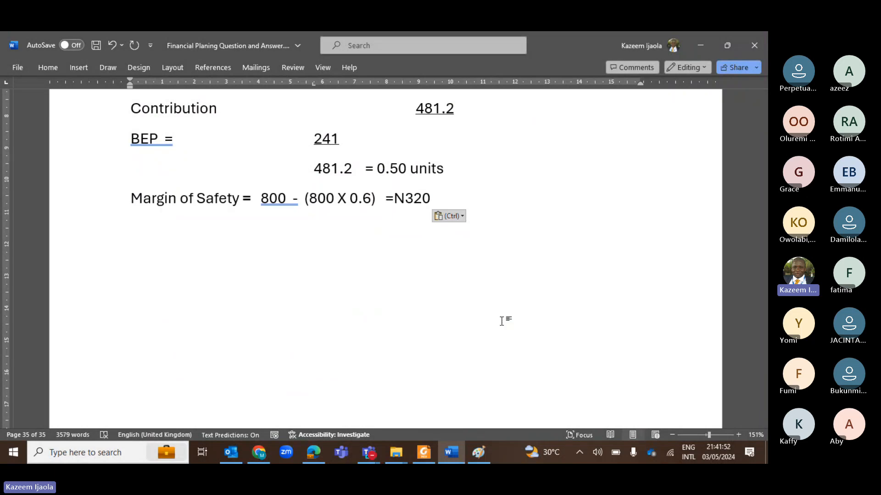
- Replace the opening sales figure in the copied projected Margin of Safety line with 960
key("Page_Up")
key("Page_Down")
key("Left")
key("Left")
key("Left")
key("Left")
key("Left")
key("Left")
key("Left")
key("Left")
key("Left")
key("Left")
key("Left")
key("Left")
key("Left")
key("Left")
key("Left")
key("Left")
key("Left")
key("Left")
key("Left")
key("Left")
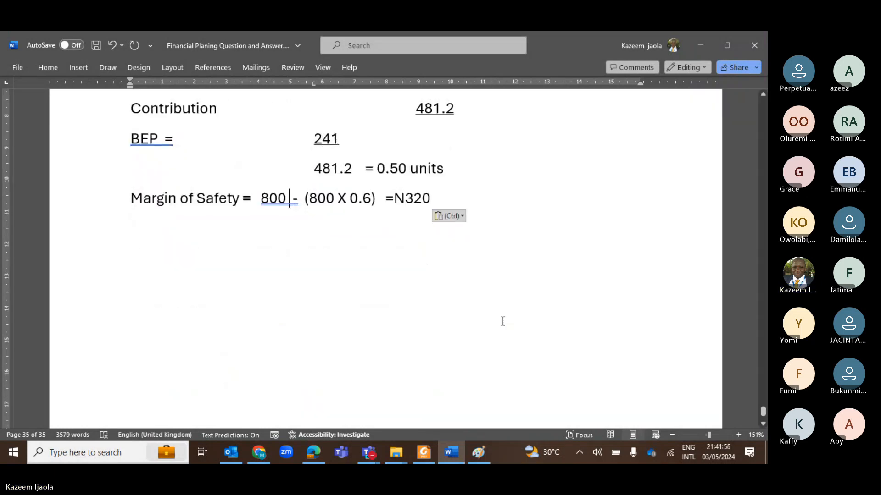
key("ctrl+shift+Left")
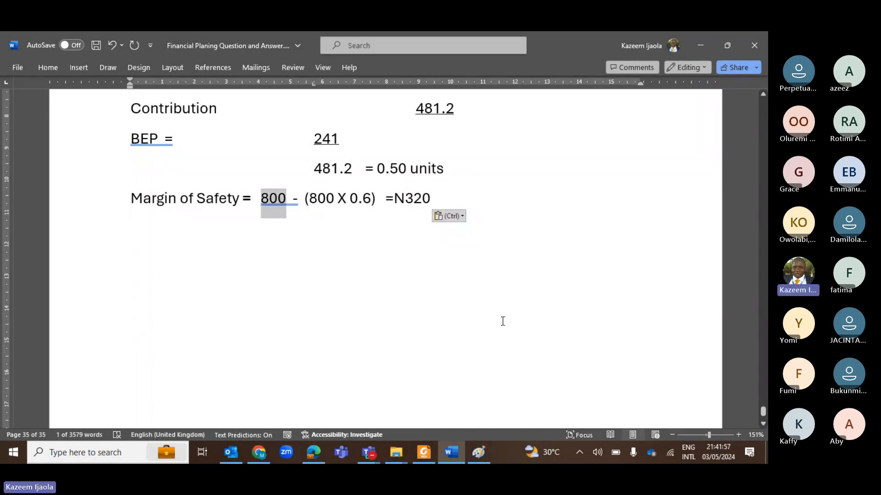
type("960")
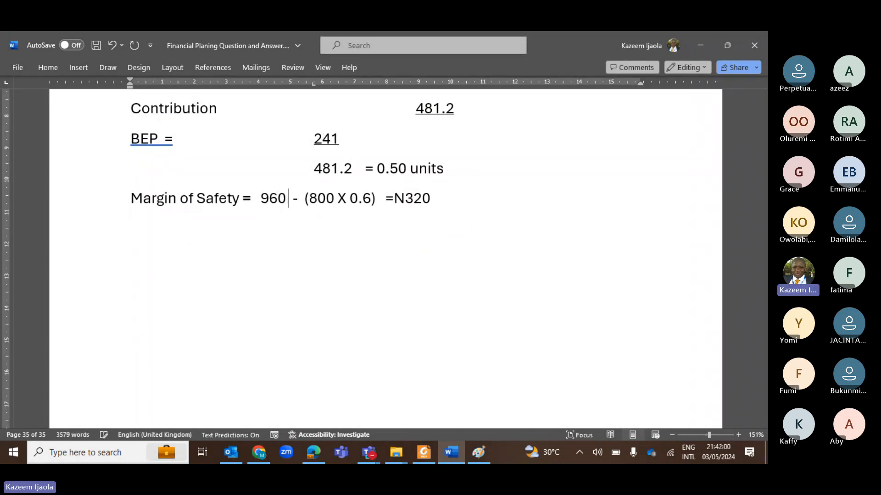
- Change the sales figure inside the brackets of the projected Margin of Safety line to 960
key("Right")
key("Right")
key("Right")
key("Right")
key("Right")
key("Right")
key("Right")
key("shift+Left")
key("shift+Left")
key("shift+Left")
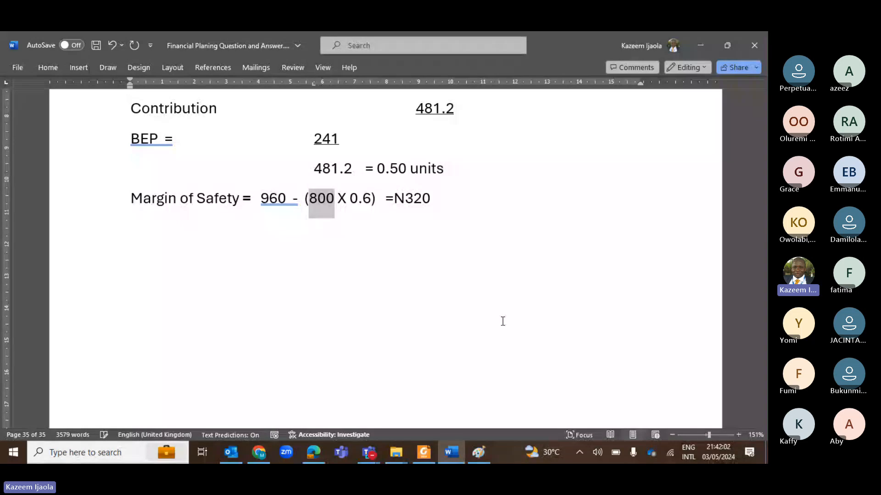
type("960")
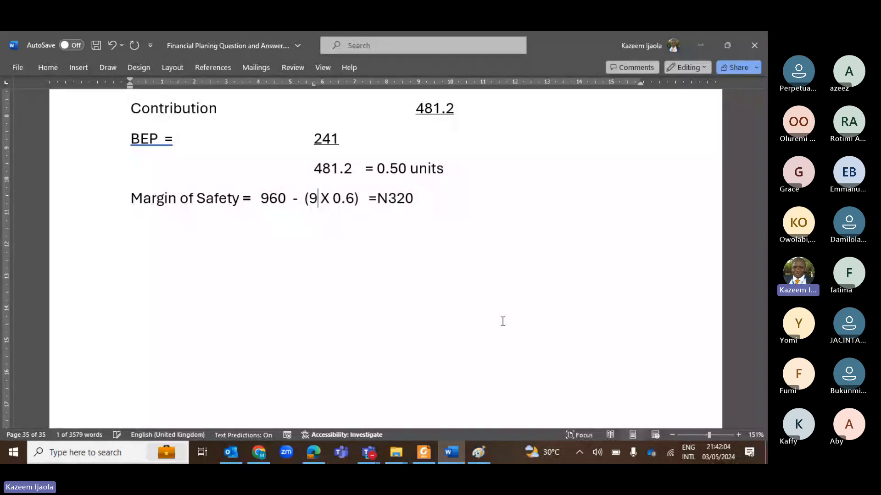
- Set the break-even factor in the brackets to 0.5 and the projected Margin of Safety result to N480
key("Right")
key("Right")
key("Right")
key("Right")
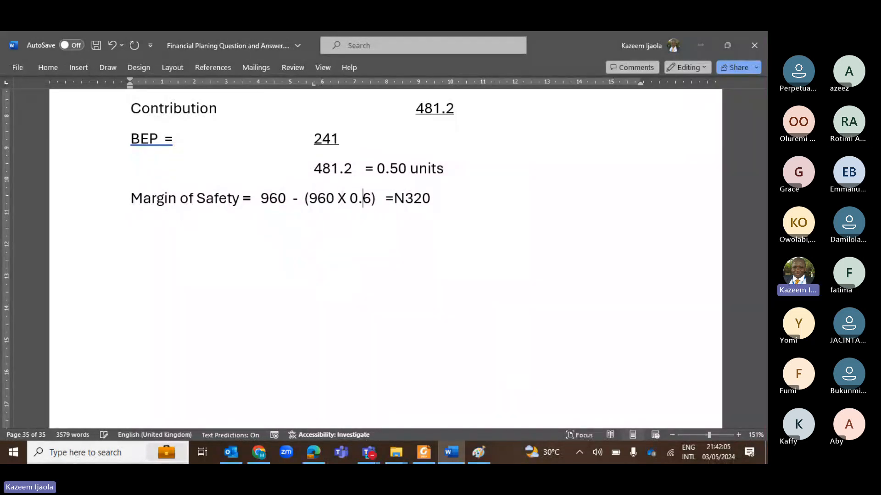
key("Delete")
type("5")
key("shift+Left")
key("shift+Left")
key("shift+Left")
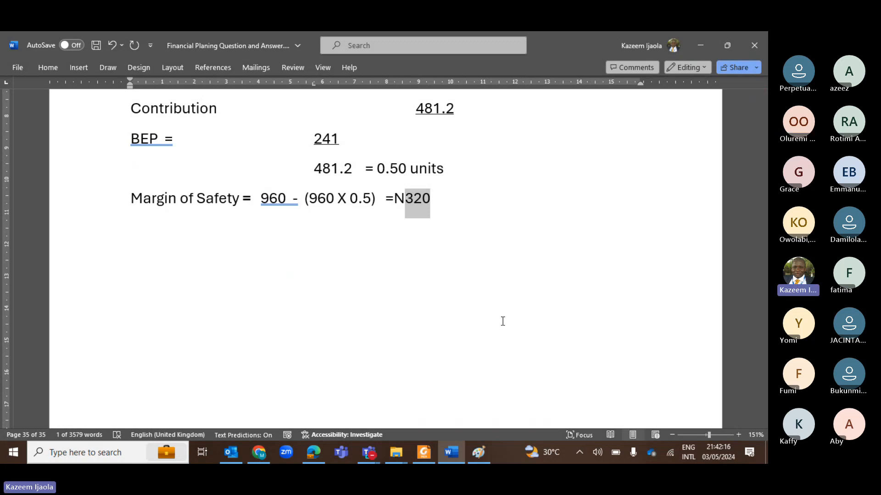
type("480")
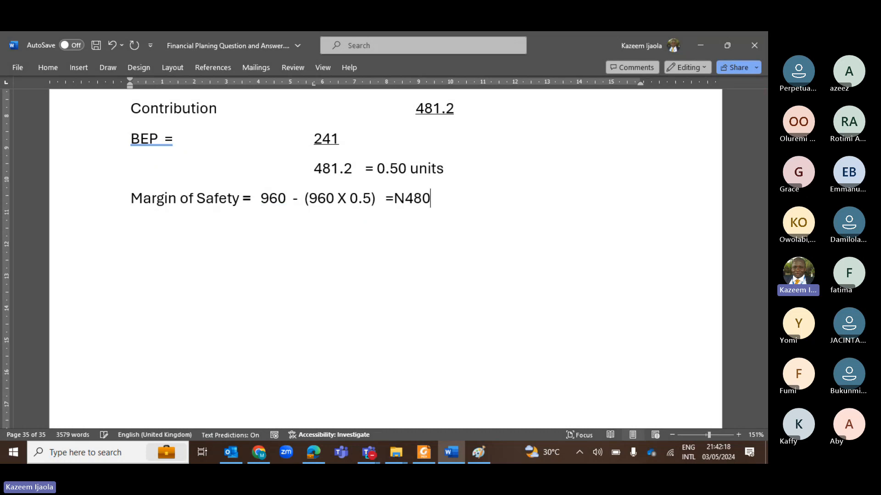
- Look back over the workings up to the question's requirements, and check the participants and chat in the Microsoft Teams meeting window
key("shift+Home")
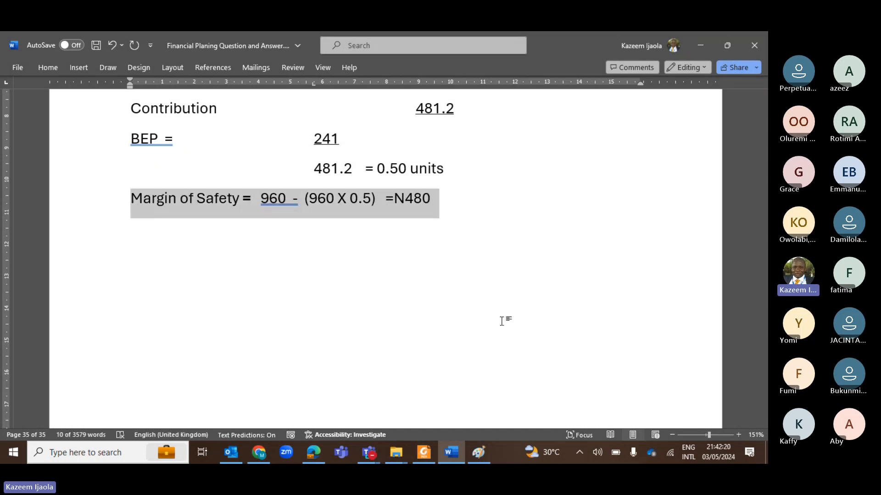
scroll(502, 322, "up", 2)
key("Page_Up")
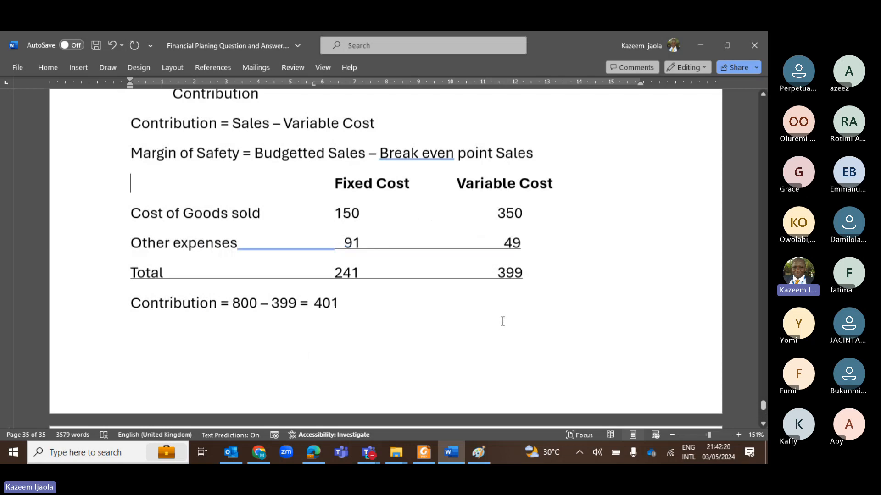
key("Page_Up")
left_click(368, 453)
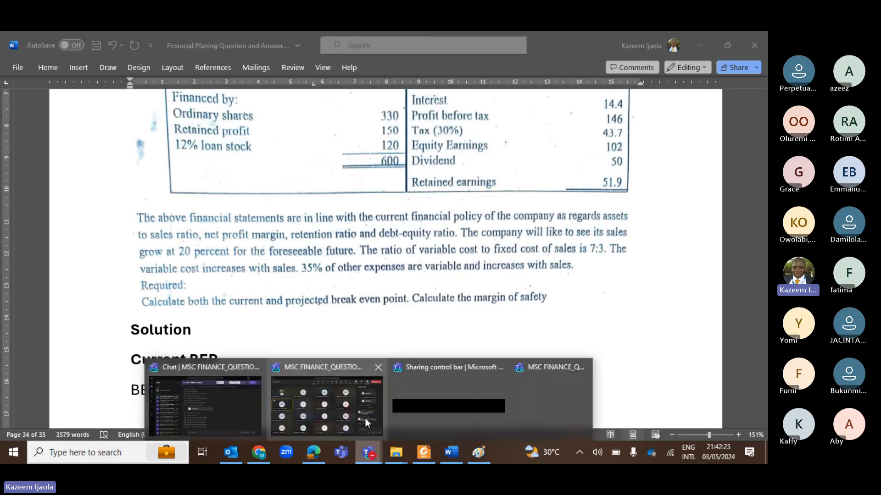
left_click(338, 403)
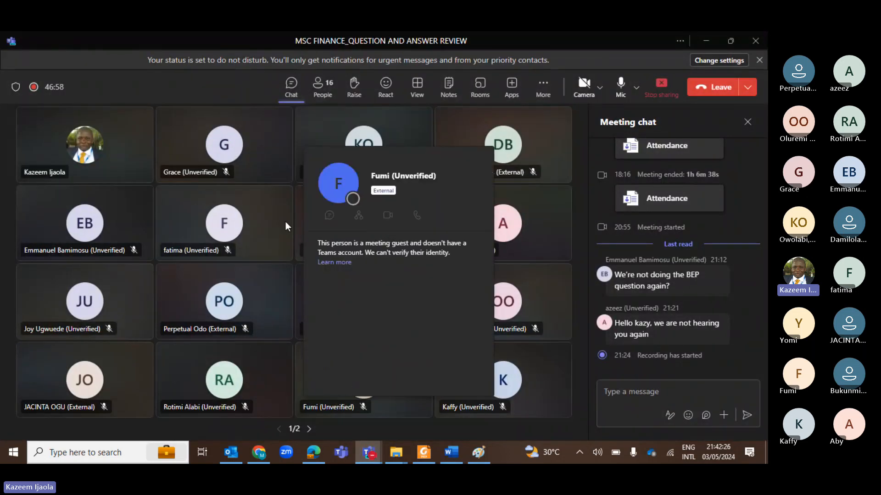
left_click(204, 95)
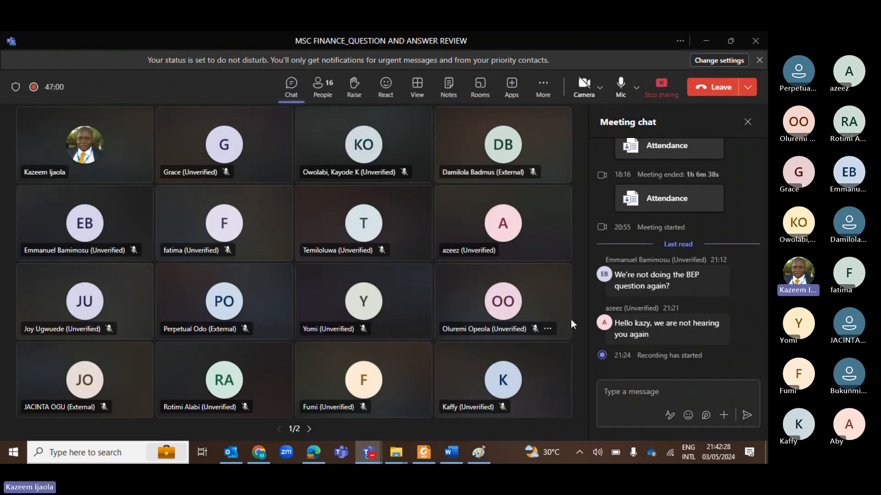
mouse_move(639, 330)
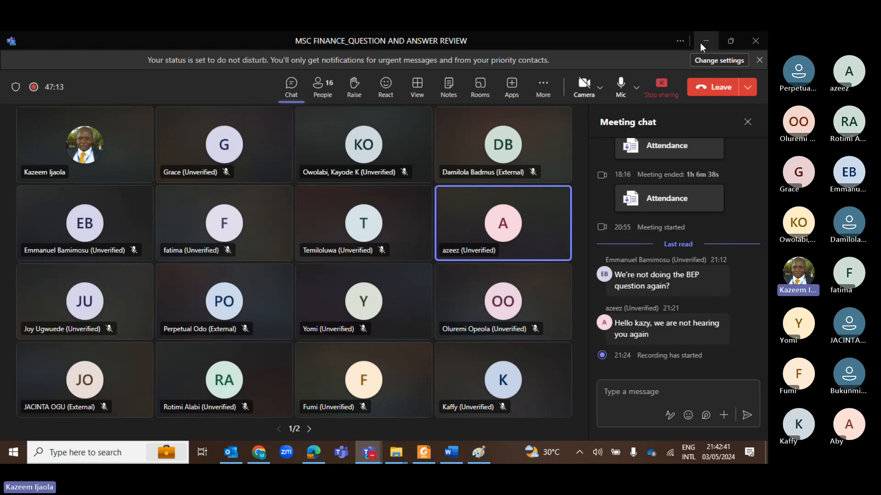
left_click(700, 42)
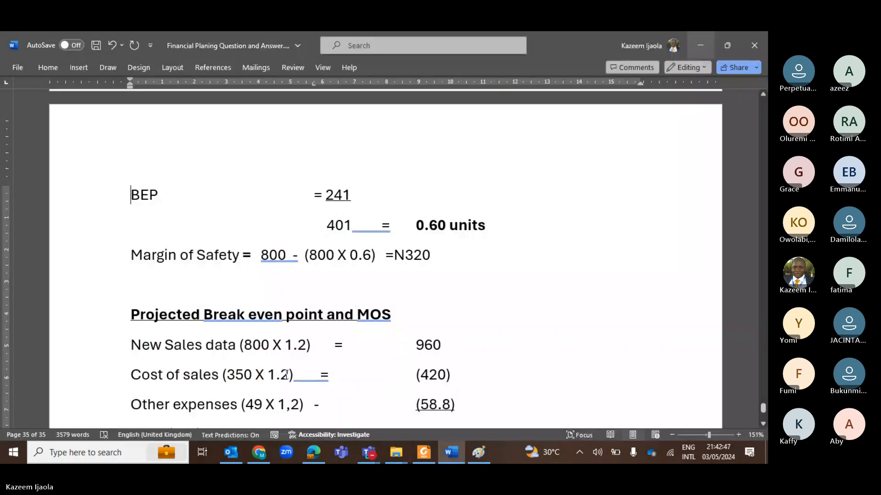
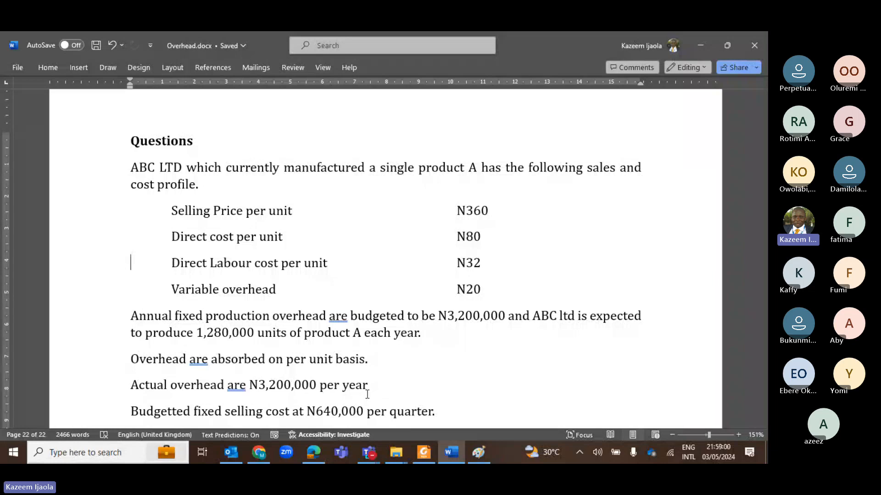
- Reword the "Direct cost per unit" label as "Direct material cost per unit" and realign N80 with the other amounts
key("Up")
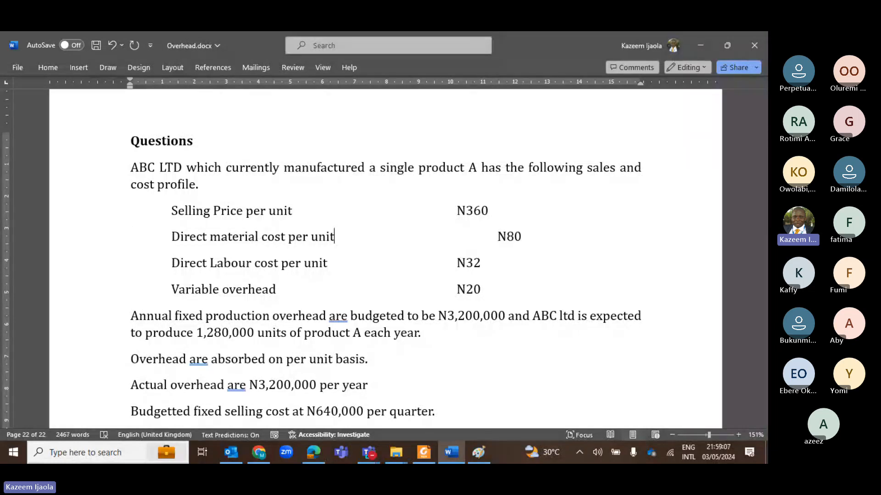
key("Delete")
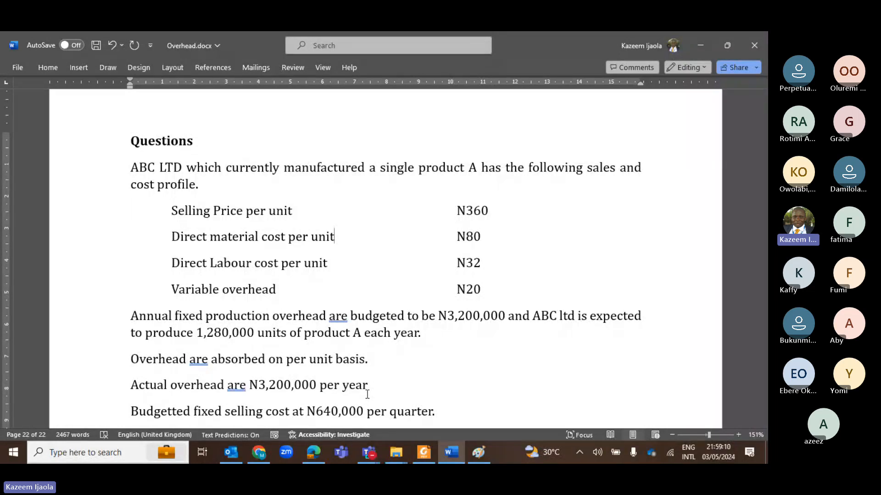
- Read through the ABC LTD question from the cost profile to the line on actual sales and production for 2023
key("Down")
key("Down")
key("Down")
key("Down")
key("Up")
key("Left")
key("Left")
key("Right")
key("Right")
key("Right")
key("Right")
key("Right")
key("Right")
key("Right")
key("Right")
key("Right")
key("Right")
key("Right")
key("Right")
key("Right")
key("Right")
key("Right")
key("Right")
key("Right")
key("Right")
key("Right")
key("Right")
key("Right")
key("Right")
key("Right")
key("Right")
key("Right")
key("Right")
key("Right")
key("Right")
key("Right")
key("Right")
key("Right")
key("Right")
key("Right")
key("Right")
key("Right")
key("Right")
key("Right")
key("Right")
key("Right")
key("Right")
key("Right")
key("Right")
key("Right")
key("Right")
key("Right")
key("Right")
key("Right")
key("Right")
key("Right")
key("Right")
key("Right")
key("Right")
key("Right")
key("Down")
key("Down")
key("Down")
key("Down")
key("Down")
key("Up")
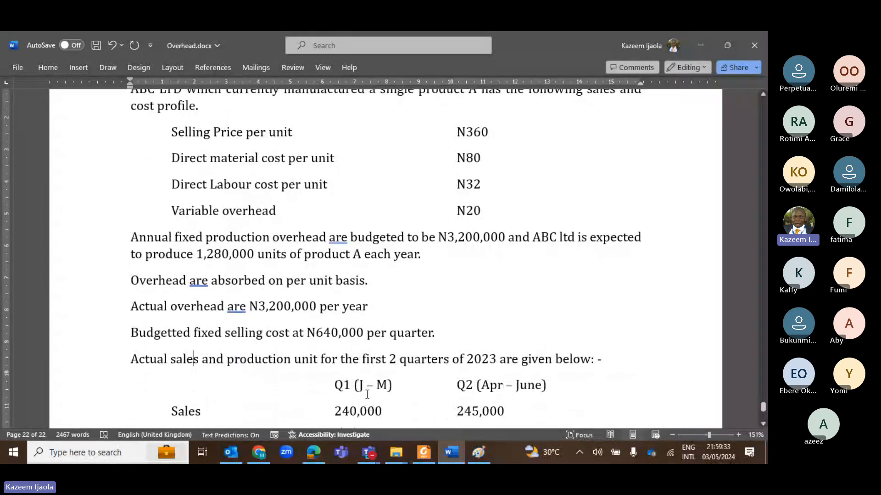
- Reread the overhead statements in the question, following the actual overhead per year line
key("Up")
key("Up")
key("Up")
key("Home")
key("Down")
key("Right")
key("Right")
key("Right")
key("Right")
key("Right")
key("Right")
key("Right")
key("Right")
key("Right")
key("Right")
key("Right")
key("Right")
key("Right")
key("Right")
key("Right")
key("Right")
key("Right")
key("Right")
key("Right")
key("Right")
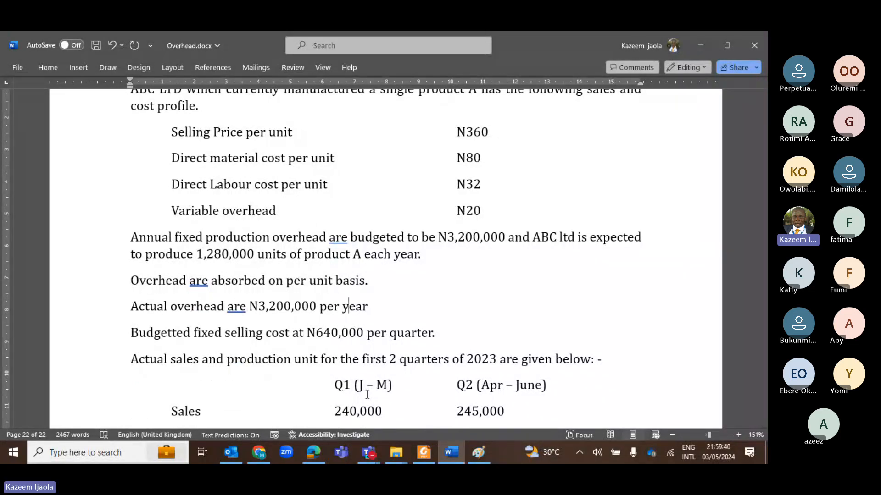
- Read the question from the actual overhead line through the budgeted selling cost and quarterly sales and production figures to the income statement requirement
key("Right")
key("Right")
key("Right")
key("Down")
key("Left")
key("Left")
key("Left")
key("Left")
key("Left")
key("Left")
key("Left")
key("Left")
key("Left")
key("Left")
key("Left")
key("Left")
key("Left")
key("Left")
key("Left")
key("Left")
key("Left")
key("Left")
key("Left")
scroll(367, 394, "down", 1)
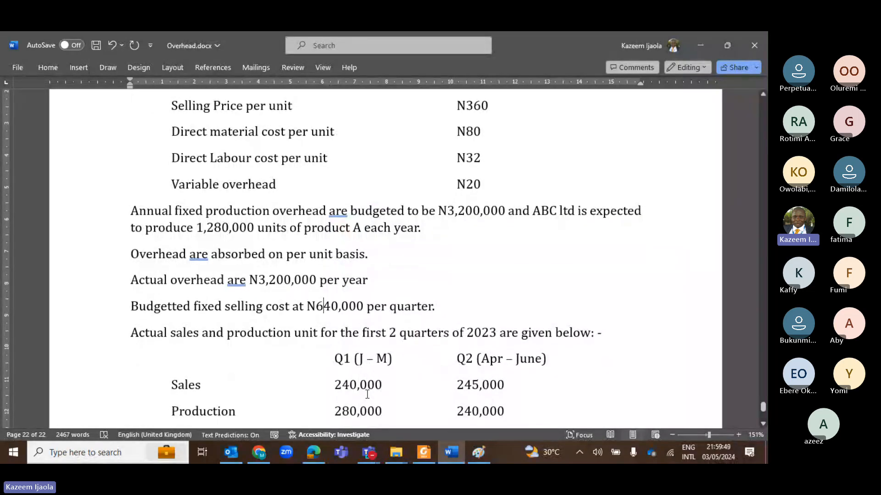
key("Down")
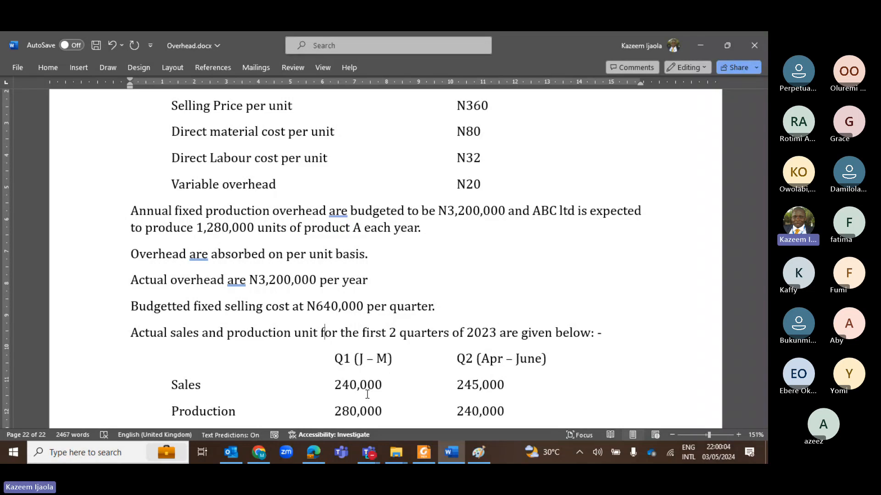
key("Down")
key("Down")
key("Down")
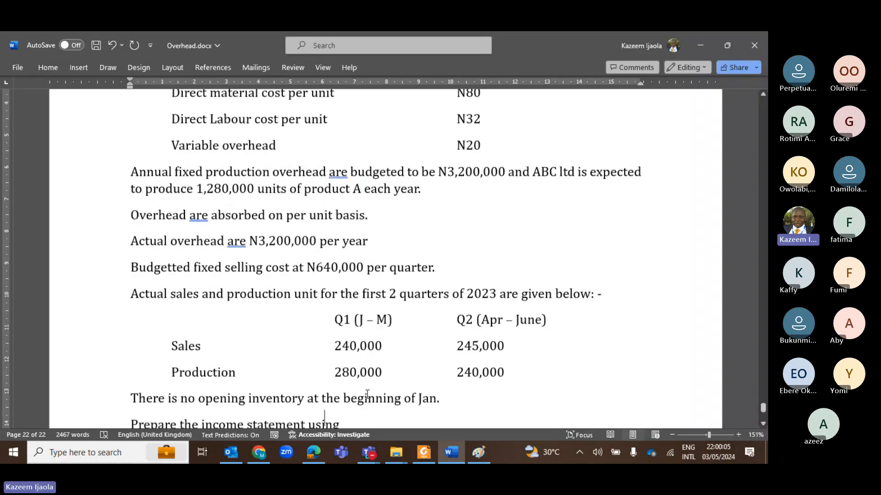
key("Down")
key("Down")
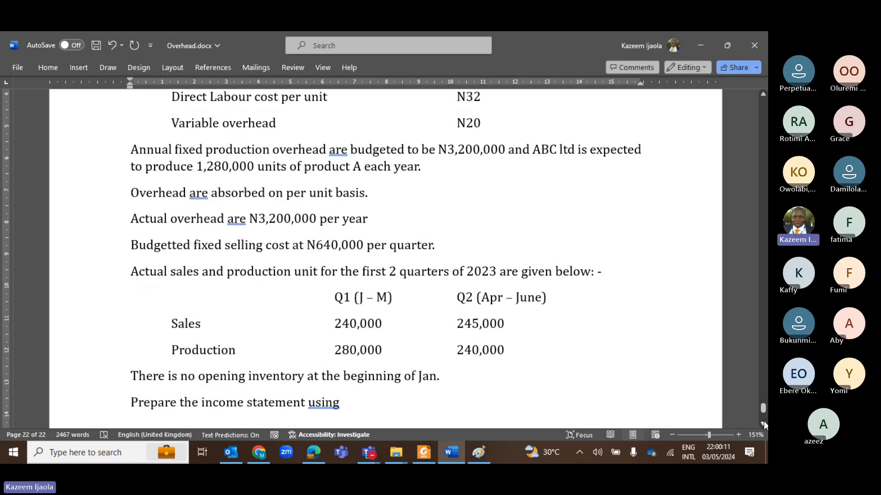
- Punctuate the requirement as "Prepare the income statement using." and add lettered item a, "Marginal Costing Approach", beneath it
scroll(470, 268, "down", 3)
key("Return")
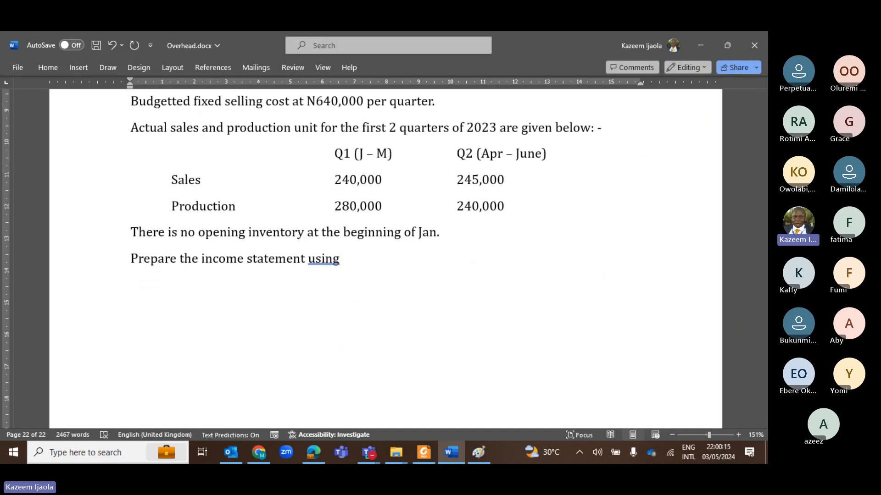
type("a")
left_click(471, 268)
type(". M")
key("BackSpace")
key("BackSpace")
key("Down")
type(". N")
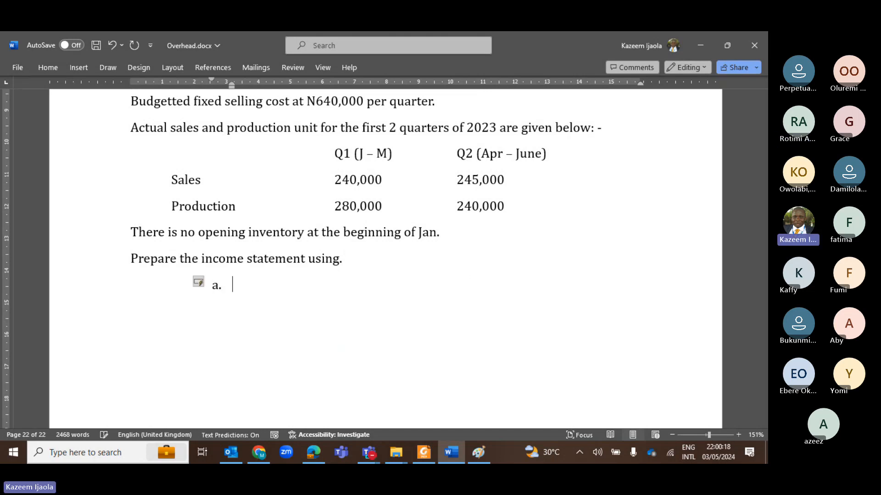
type("ar")
key("BackSpace")
key("BackSpace")
key("BackSpace")
type("Margi")
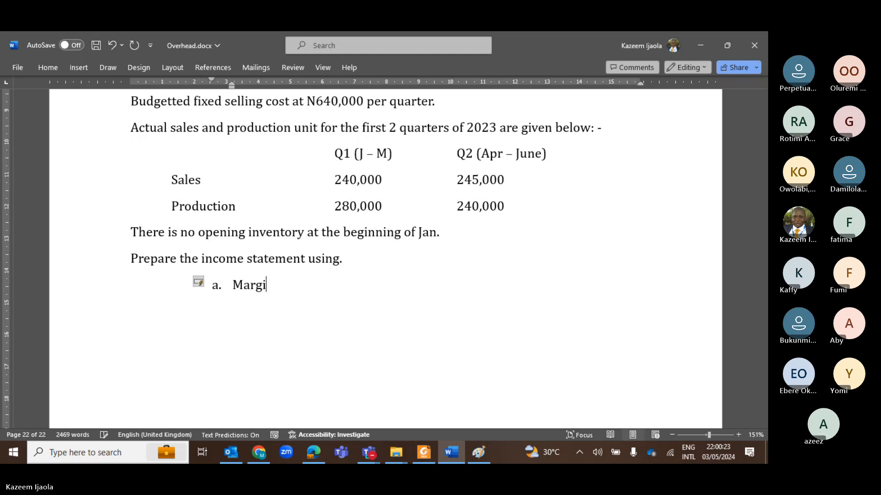
type("nal Costing ")
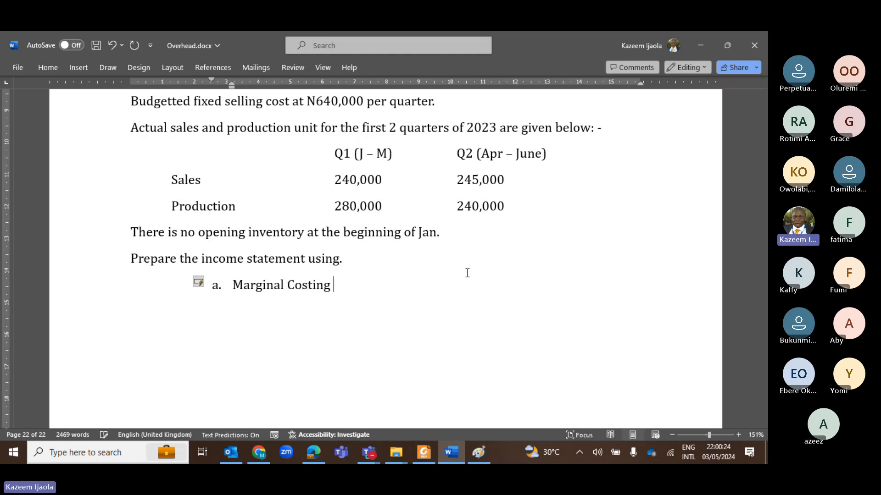
type("APproach")
key("Return")
- Enter "Absorptopn Costing Approach" as item b of the requirement list
type("Ab")
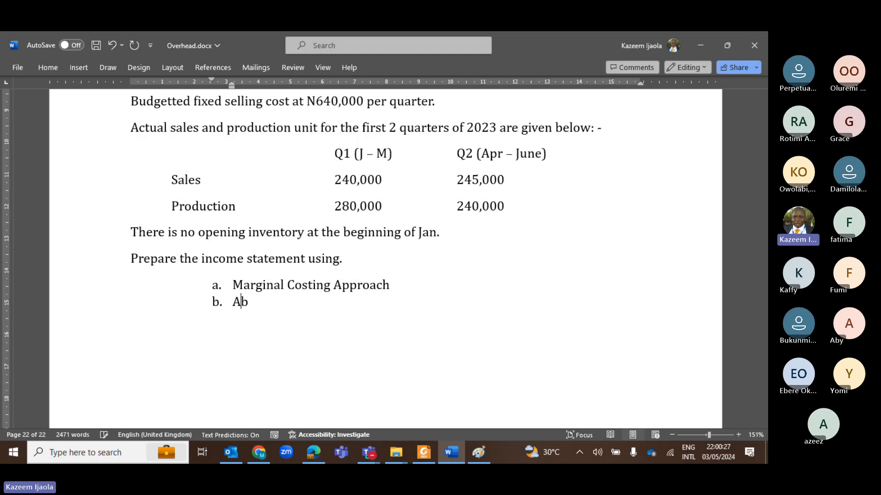
type("sorpto")
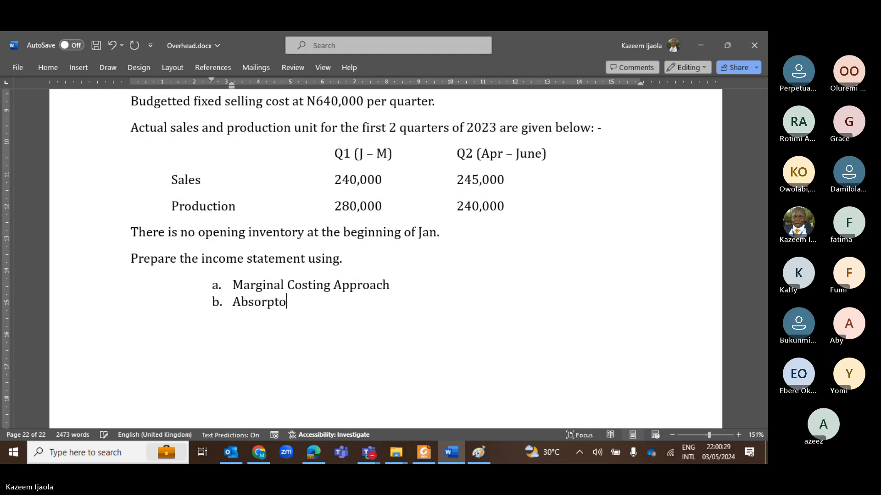
type("pn Costing Approa")
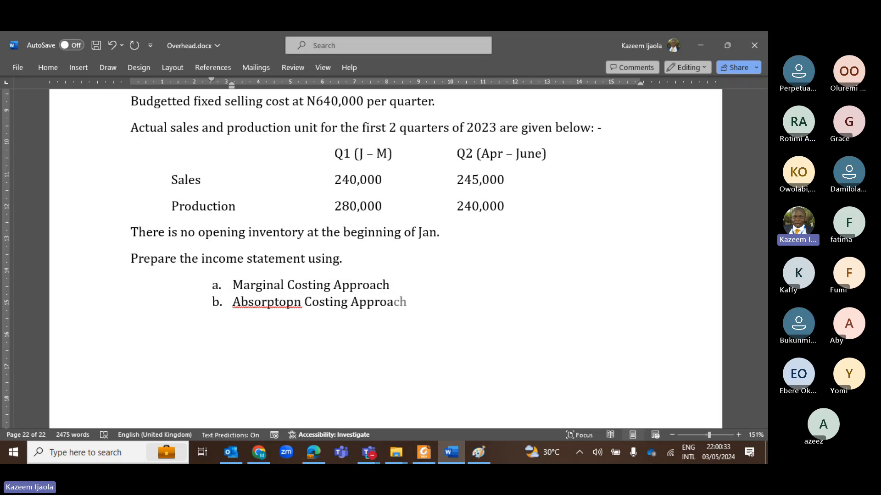
key("Tab")
- Look back over the ABC LTD question and check the participants in the Microsoft Teams meeting window before returning to Overhead.docx
scroll(385, 259, "up", 4)
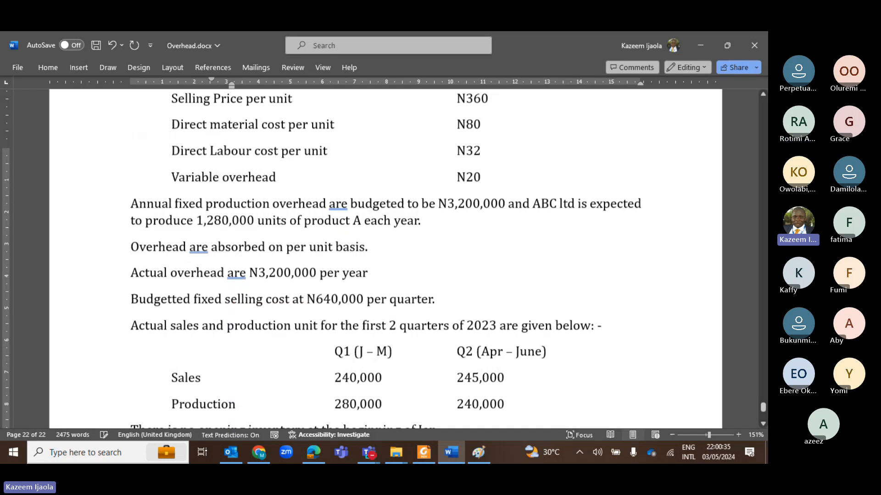
scroll(385, 259, "up", 3)
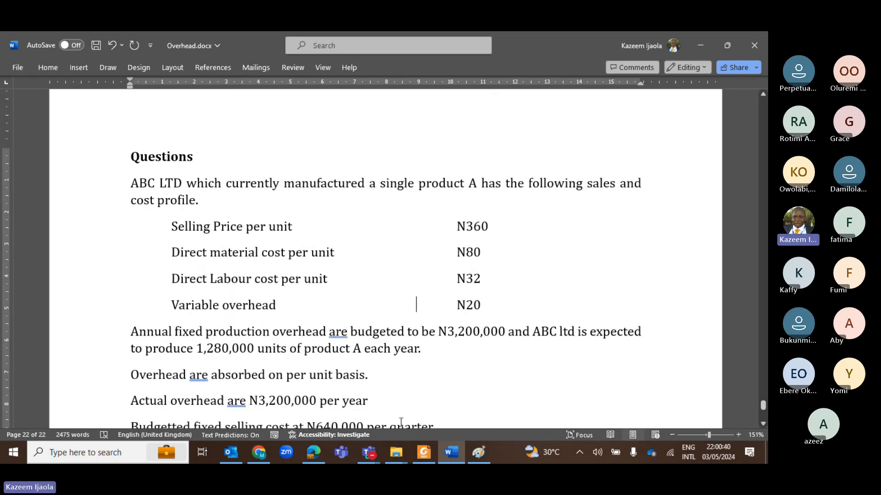
mouse_move(368, 452)
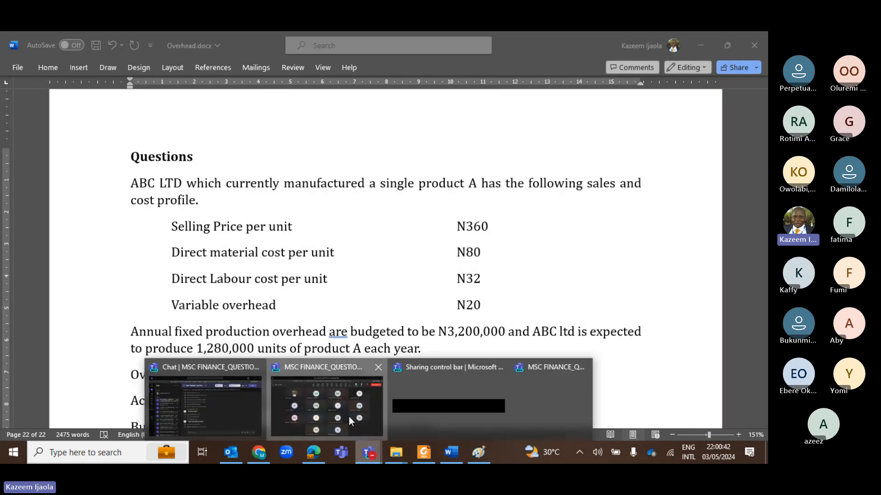
left_click(349, 416)
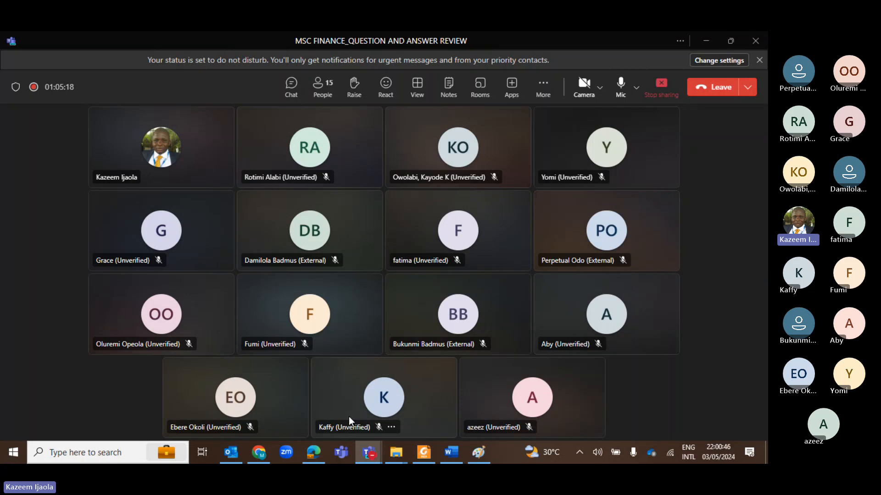
left_click(704, 41)
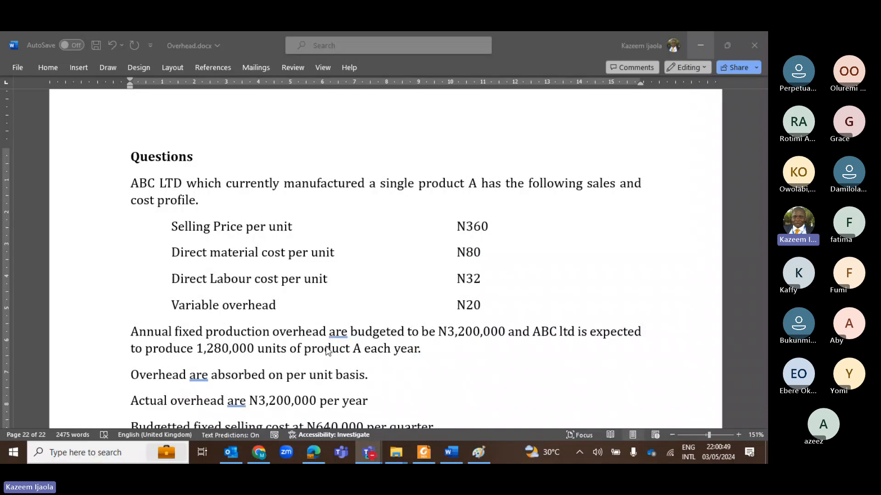
scroll(326, 349, "down", 5)
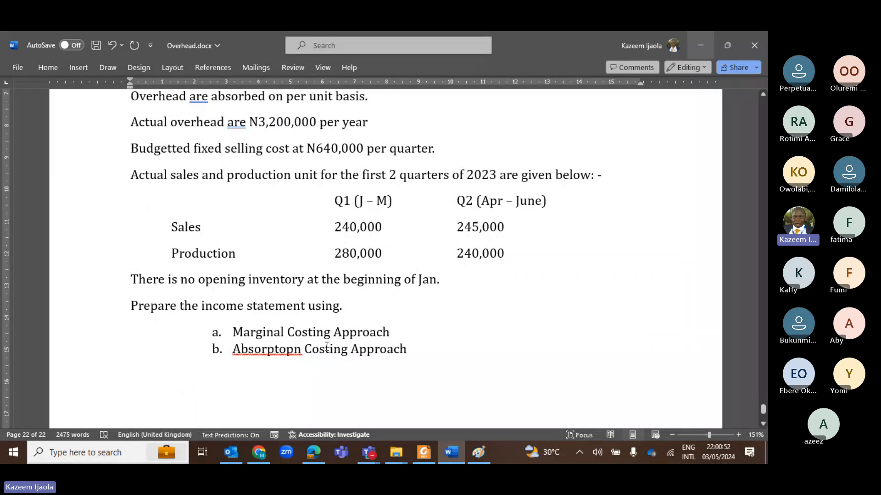
type("c. Marg")
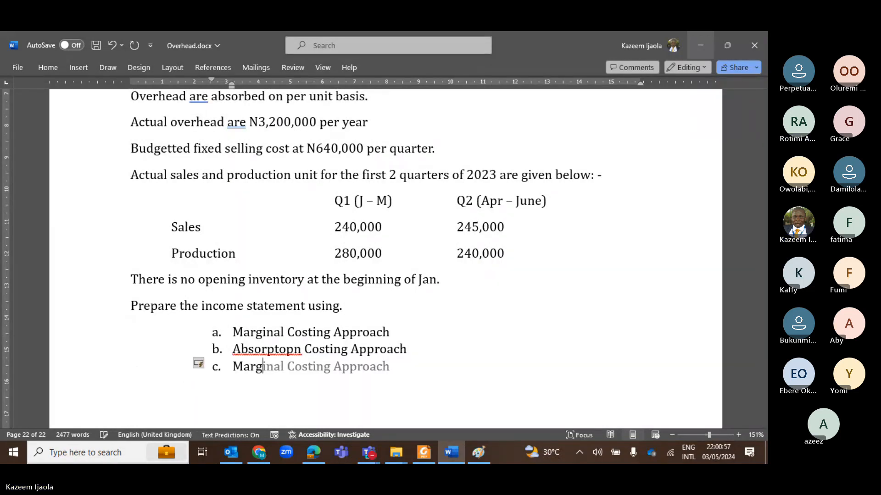
key("BackSpace")
key("BackSpace")
key("BackSpace")
key("BackSpace")
key("BackSpace")
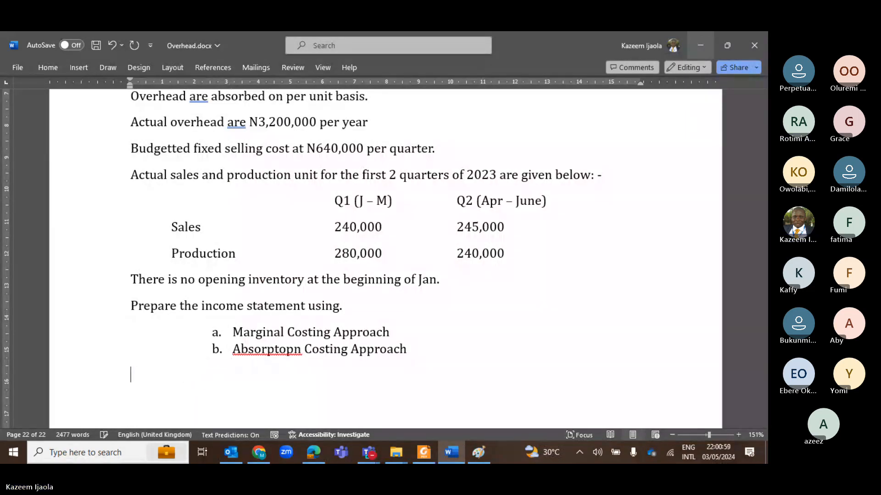
- Below the requirement list, add a bold "Solution" heading and a bold subheading "A, Marginal Costing Approach"
type("Solution")
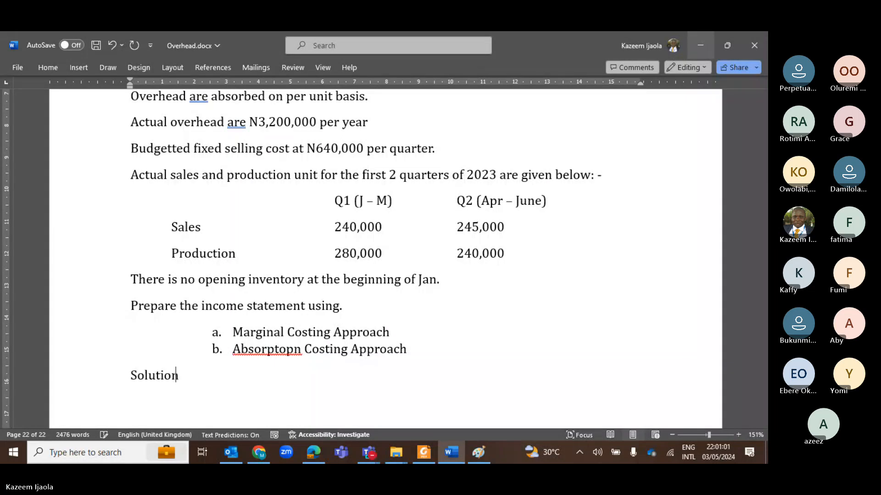
key("Return")
type("a.")
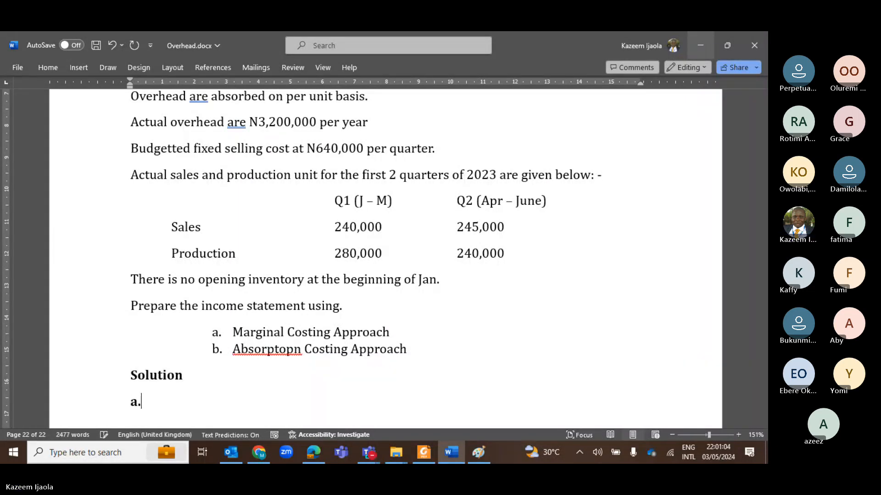
key("BackSpace")
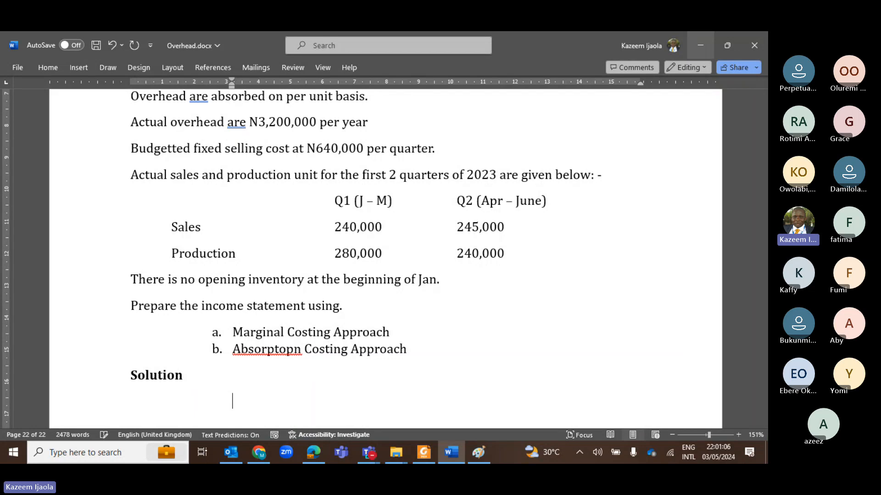
key("BackSpace")
type("A, Margn")
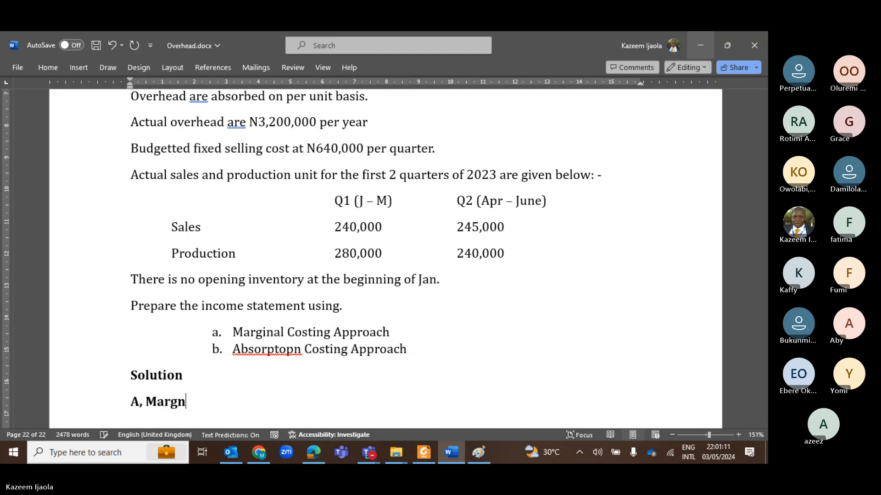
key("BackSpace")
type("i")
key("Tab")
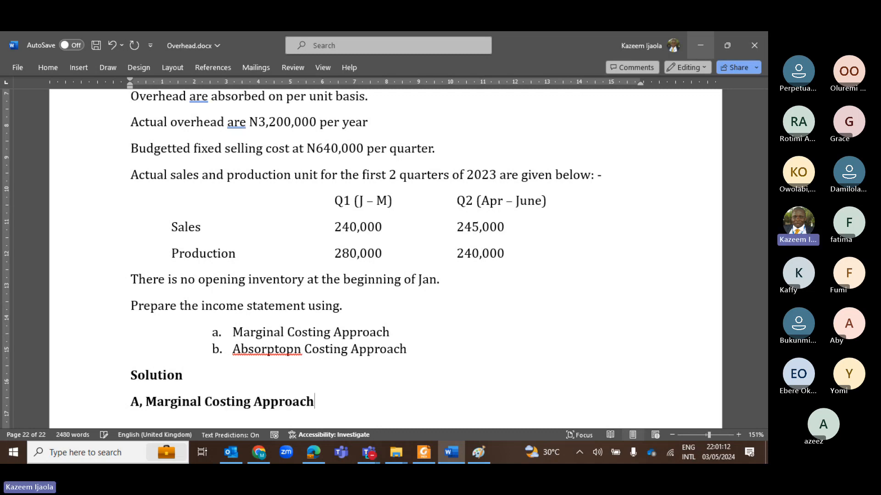
- Under the marginal costing subheading, set up spaced column headings "Q 1" and "Q2" with a "Sales" row label below
key("Return")
key("Tab")
key("Tab")
key("Tab")
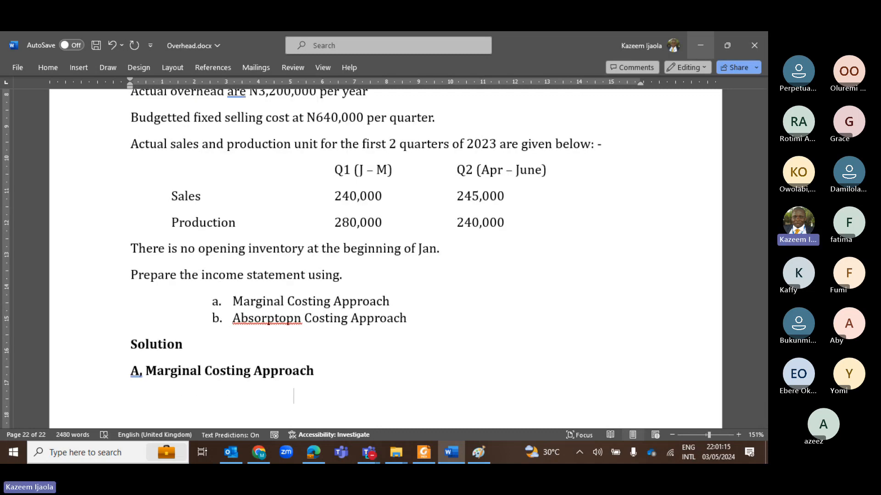
type("Q 1")
key("Return")
key("Up")
key("Tab")
key("End")
key("Tab")
key("Tab")
key("Tab")
type("Q2")
key("Return")
type("Sales")
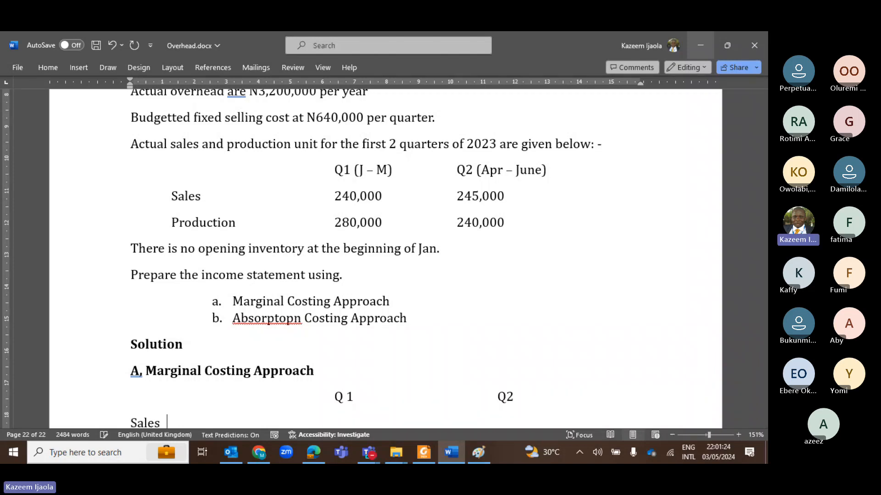
- Look back from the Sales row over the quarterly sales and production figures in the question
key("Up")
key("Up")
key("Up")
key("Up")
key("Up")
key("Up")
key("Up")
key("Up")
key("Up")
key("Down")
key("Down")
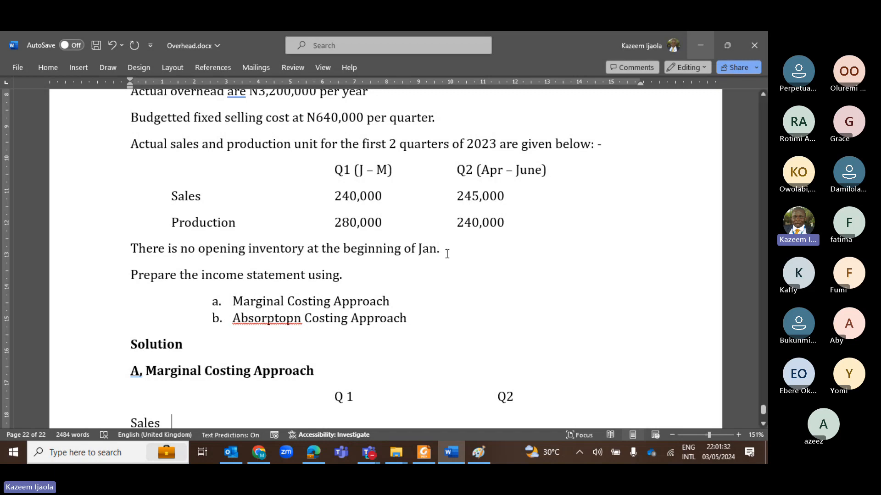
- Extend the solution's column headings to "Q 1, ooo" and "Q2, 000", keeping the second heading in its column
left_click(372, 394)
type(", ooo")
key("End")
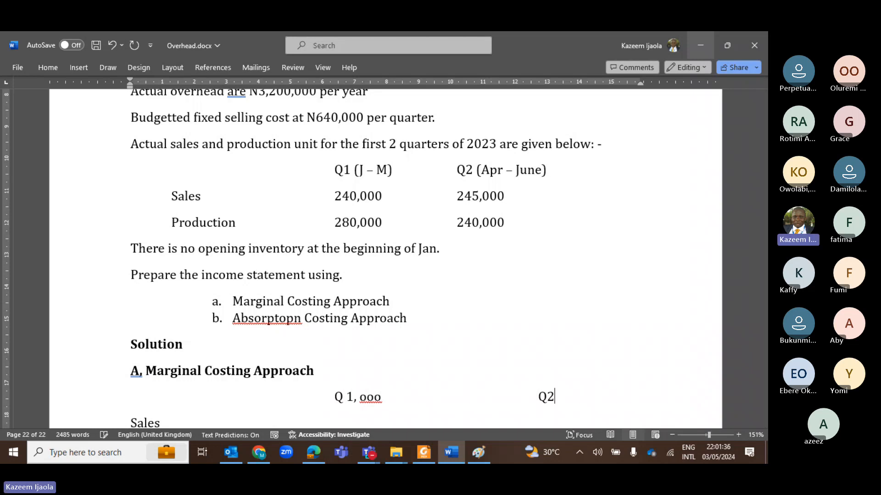
type(", 00")
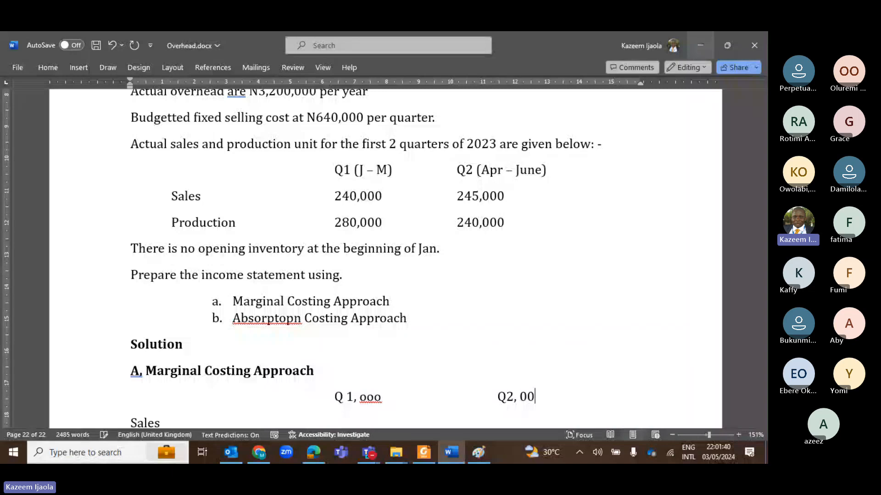
type("0")
- Check the selling price per unit and the quarterly sales units in the question, returning to the Sales row of the solution
scroll(323, 389, "up", 4)
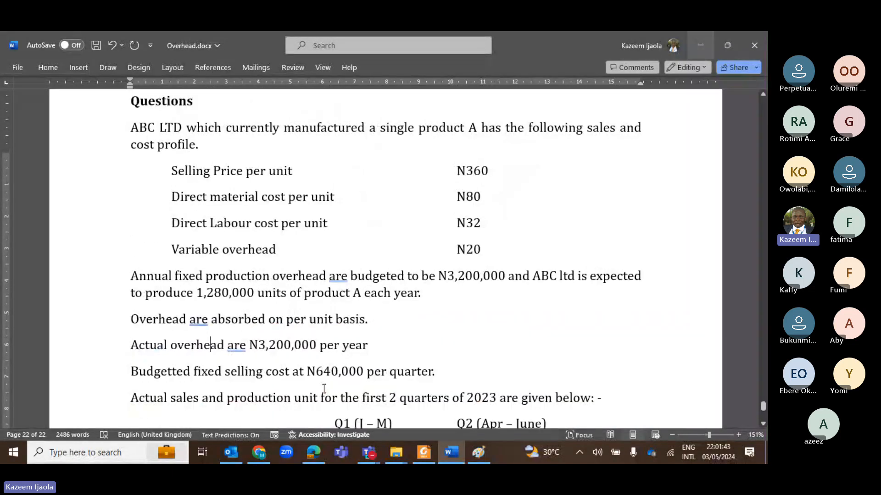
scroll(344, 267, "up", 2)
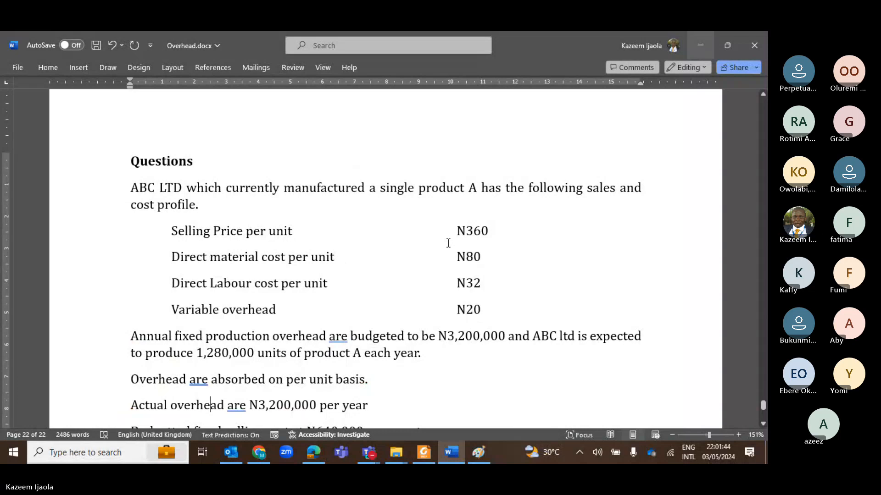
left_click_drag(493, 227, 456, 229)
key("Page_Down")
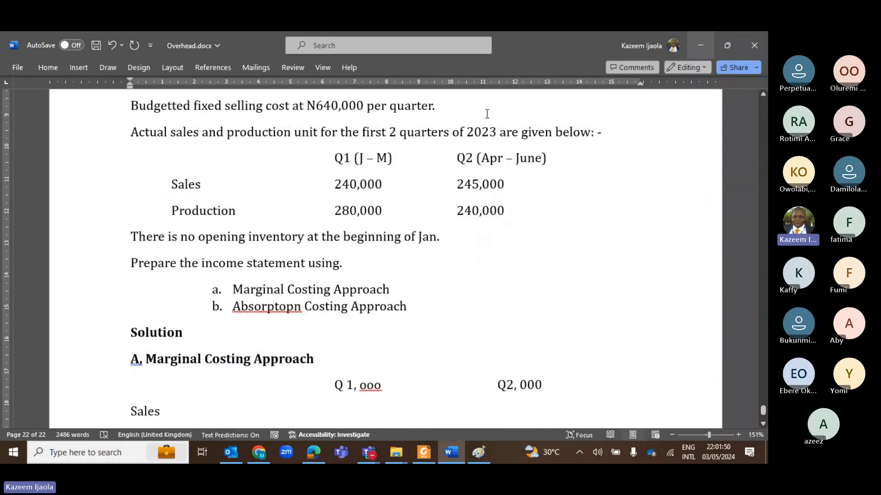
key("Page_Up")
left_click(466, 232)
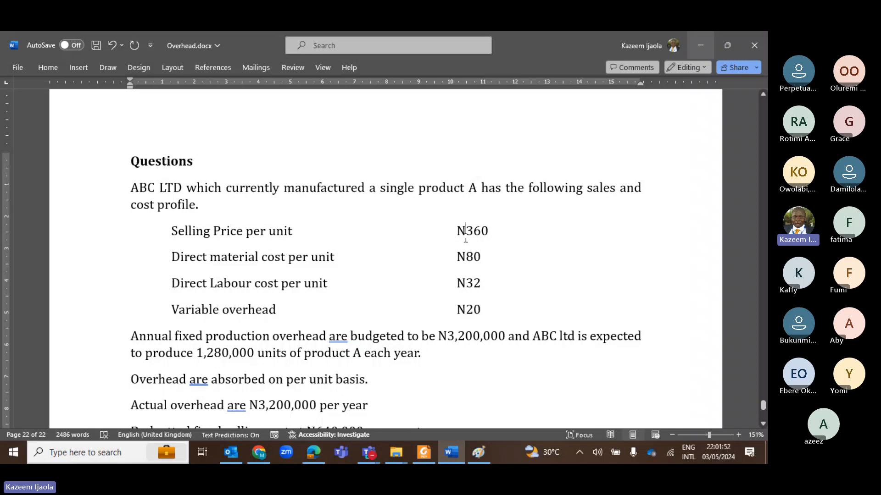
key("Page_Down")
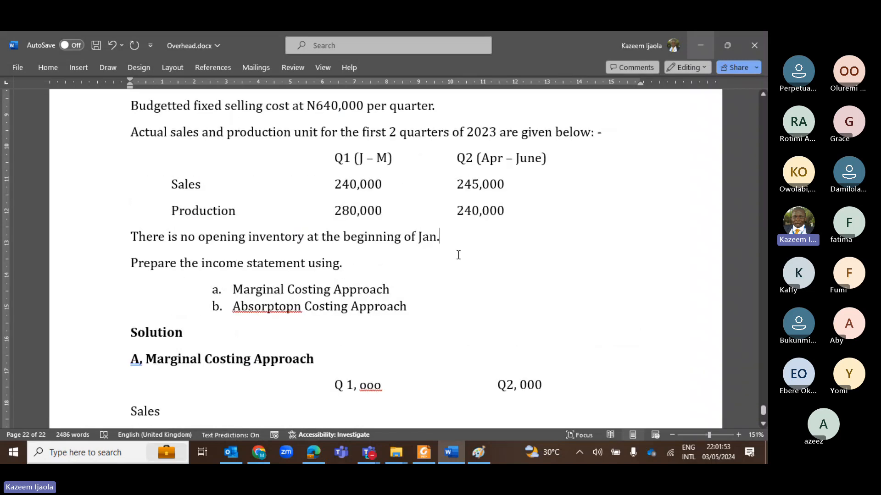
left_click(501, 411)
scroll(501, 411, "down", 1)
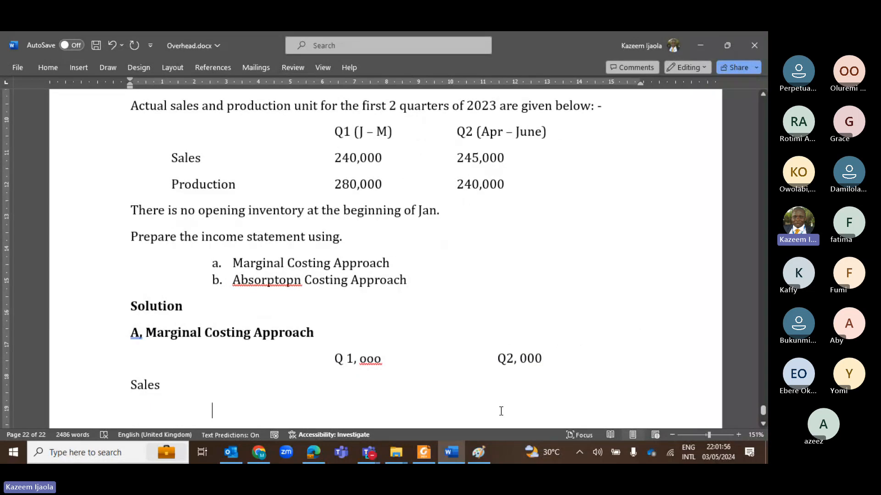
- Fill the solution's Sales row with 86,400 for the first quarter and 88,200 for the second, checking the selling price in the question
key("Tab")
key("Tab")
key("Tab")
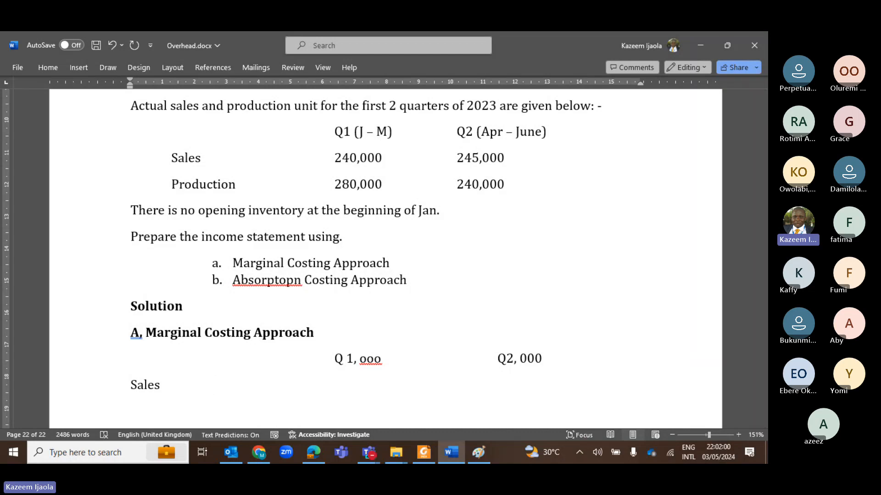
scroll(333, 379, "up", 5)
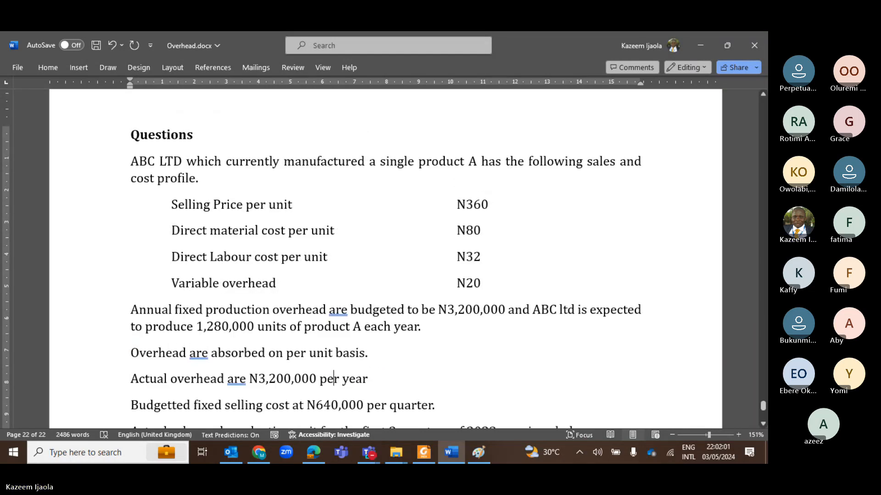
scroll(333, 379, "down", 5)
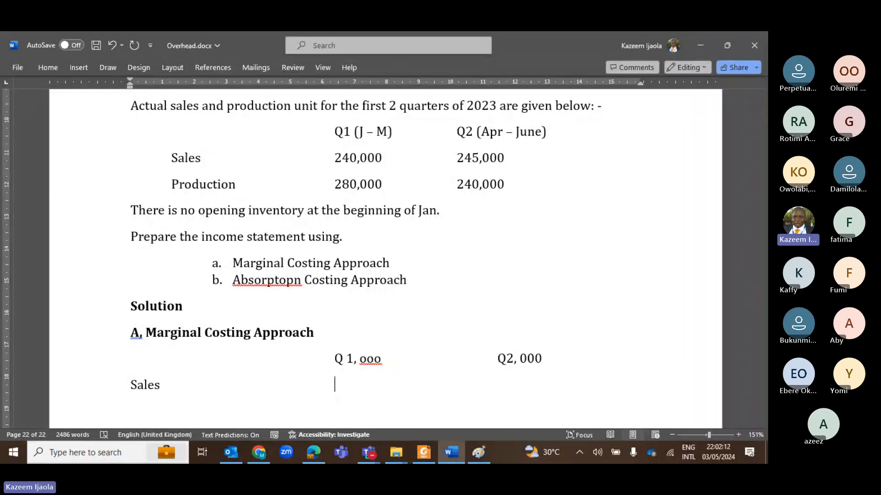
left_click(756, 315)
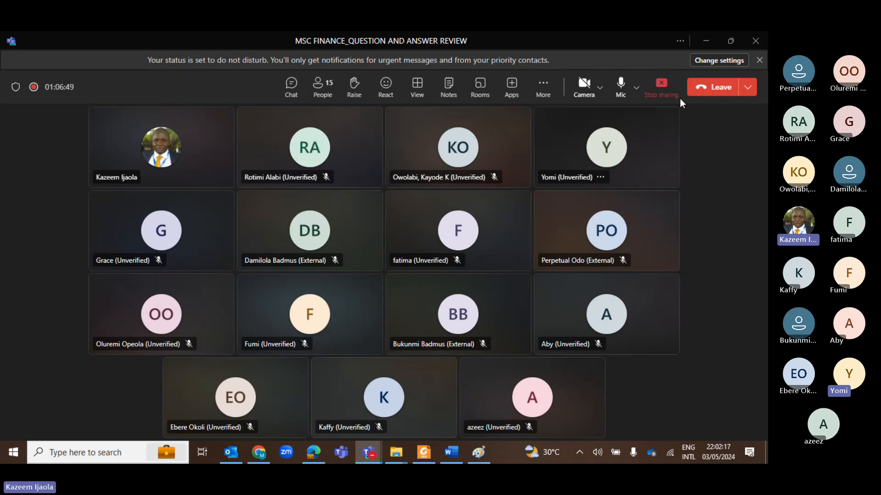
left_click(706, 41)
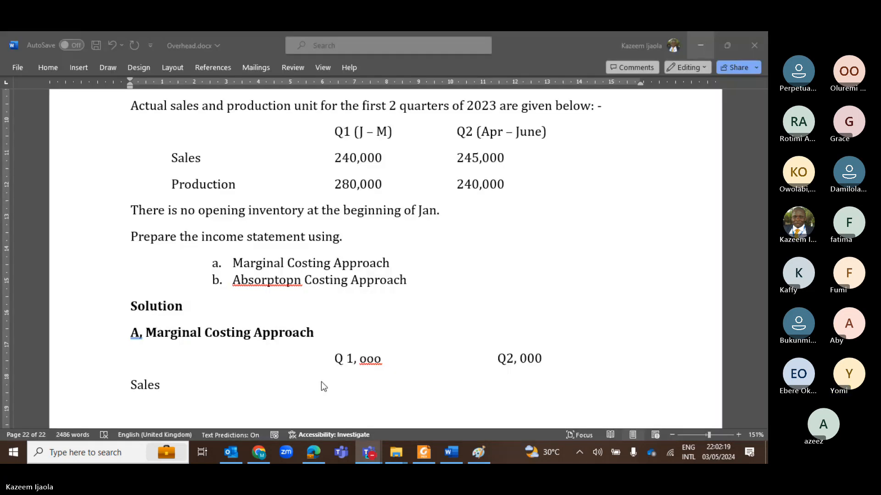
left_click(328, 384)
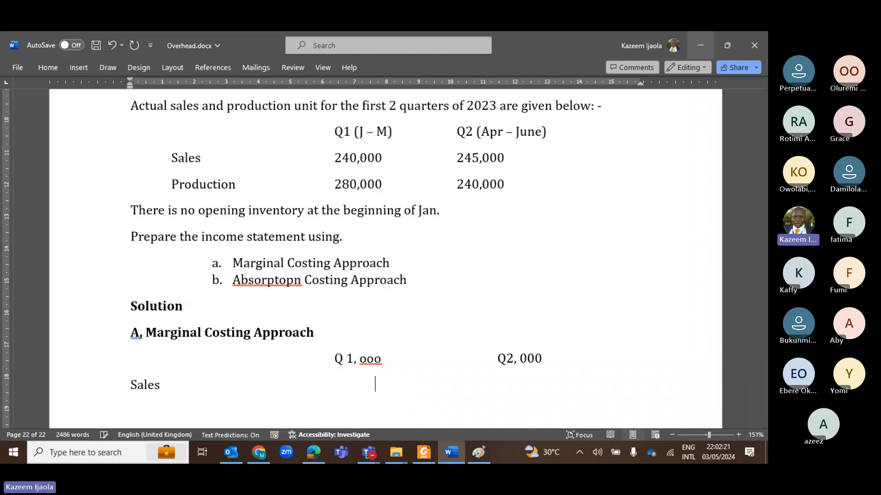
type("86,400")
key("Tab")
key("Tab")
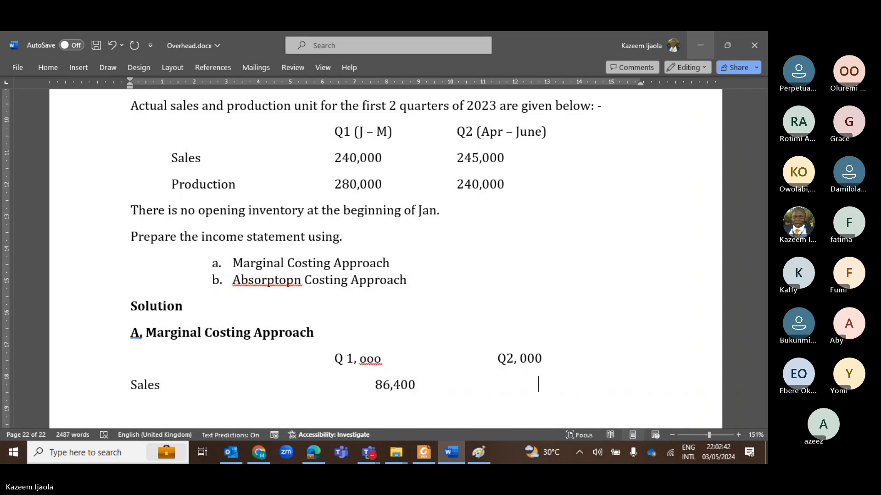
type("88,200")
key("Return")
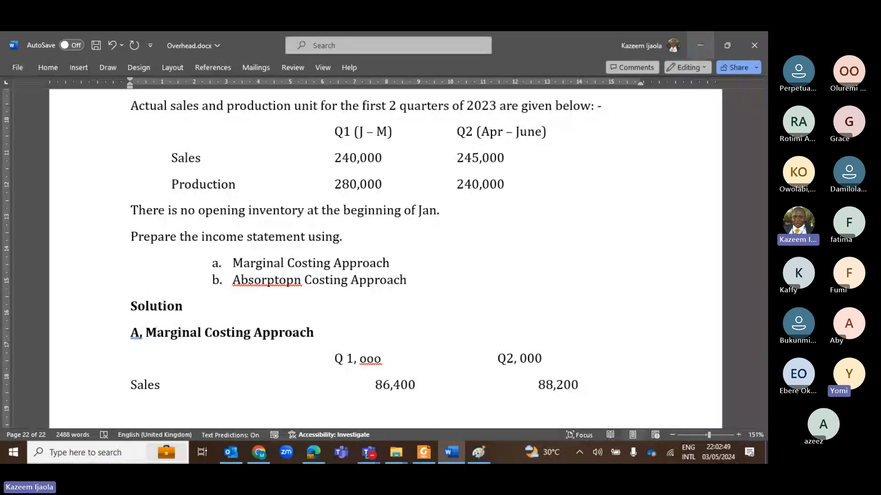
- Add a "Less marginal costing" line below the Sales row
type("Le")
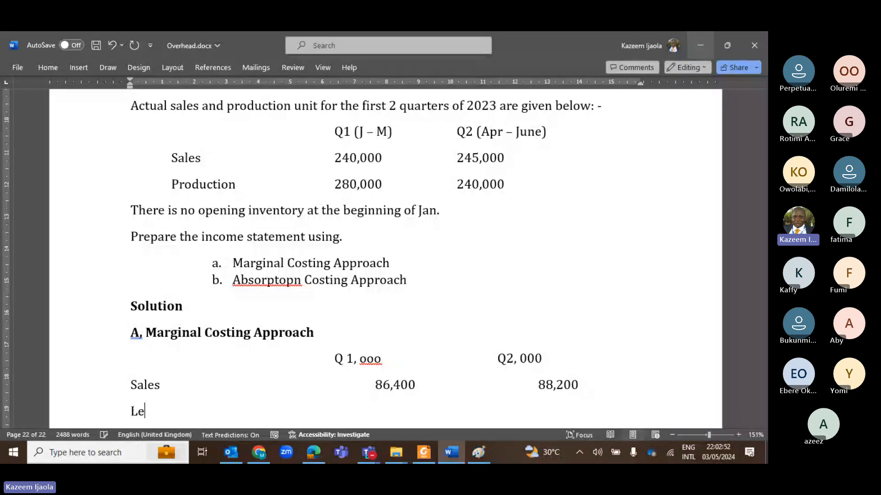
type("ss marginal")
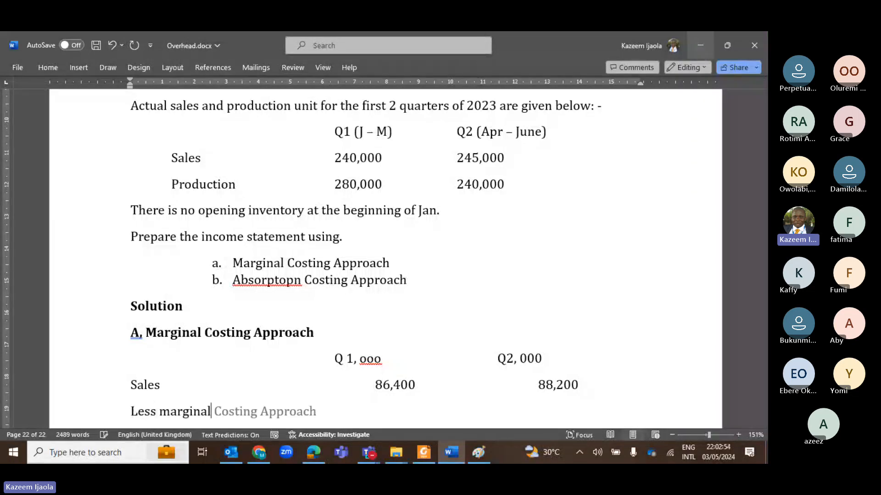
type(" cst")
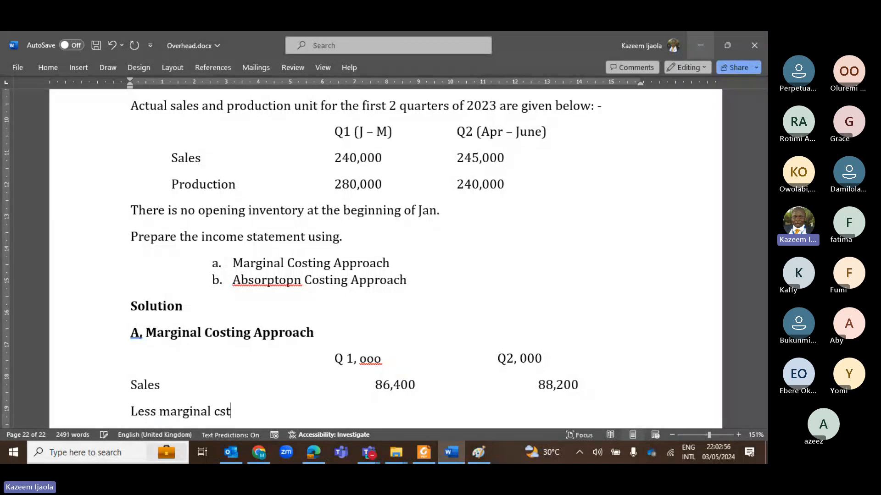
key("BackSpace")
key("BackSpace")
type("osting")
key("Return")
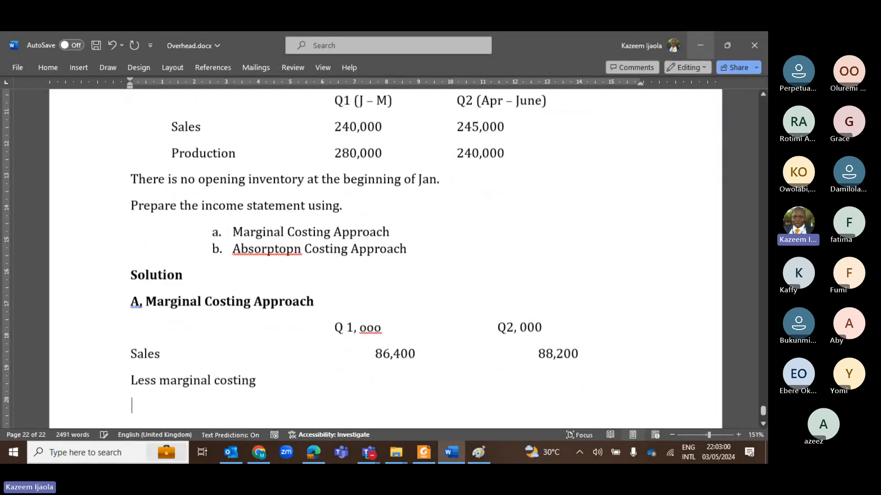
- Add an "Opening stock" row with a dash as its first-quarter value and start new lines below it
type("Ope")
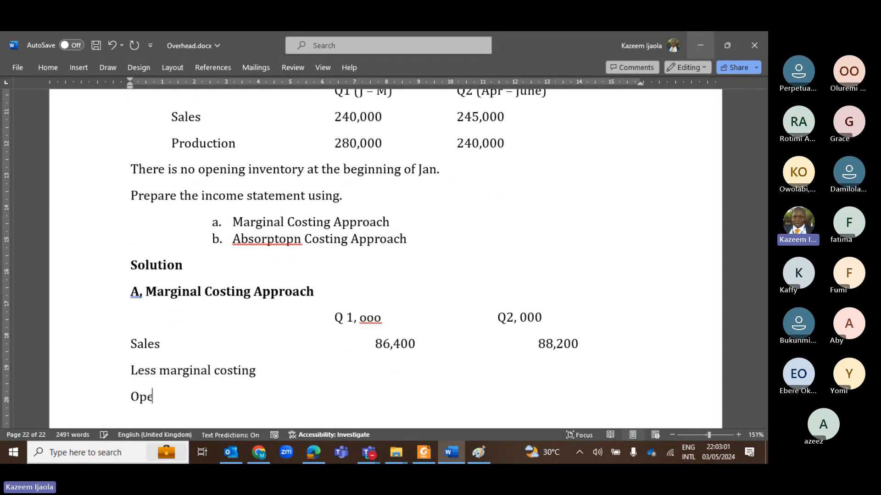
type("ning stock")
key("Tab")
key("BackSpace")
key("BackSpace")
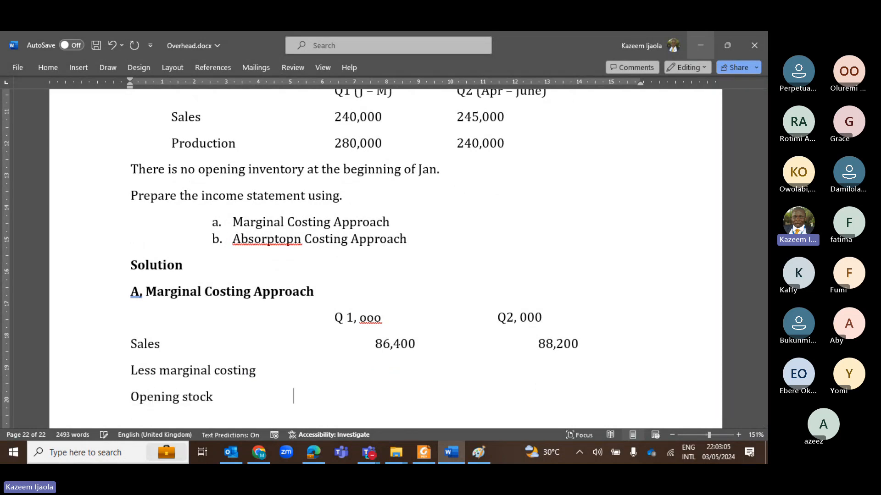
key("Tab")
key("BackSpace")
type("-")
key("Tab")
key("Tab")
key("Tab")
key("Tab")
key("Tab")
key("Return")
key("Return")
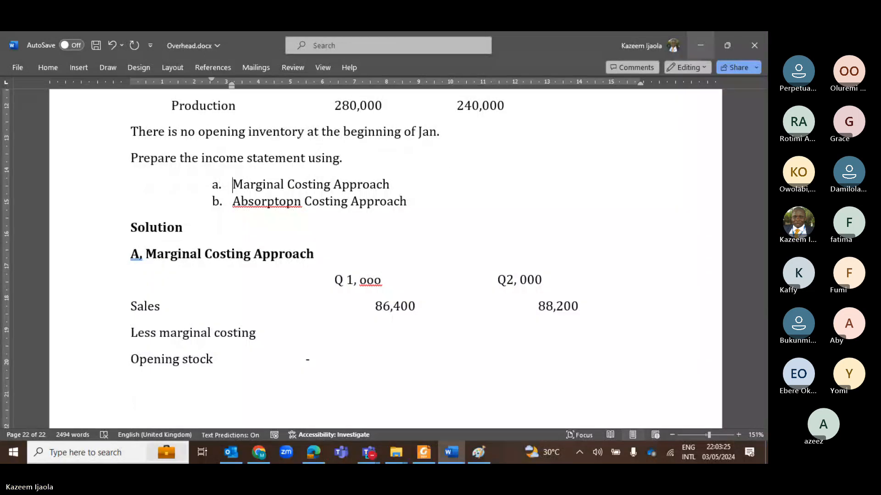
- Copy the question's direct material, direct labour and variable overhead lines to below the Opening stock row
key("Up")
key("Up")
key("Up")
key("Up")
key("Up")
key("Up")
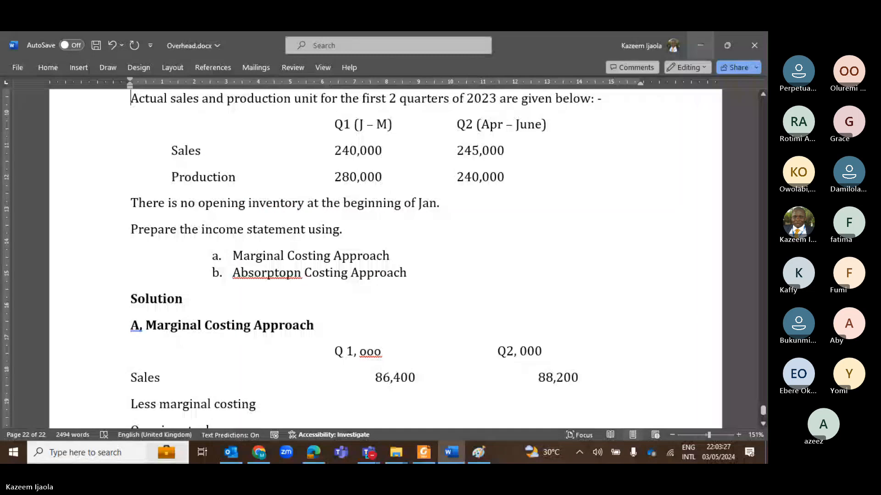
key("Up")
key("Up")
key("Up")
- Remove the leading indents from the three copied cost lines so they align with the other row labels
key("Delete")
key("Down")
key("Delete")
key("Down")
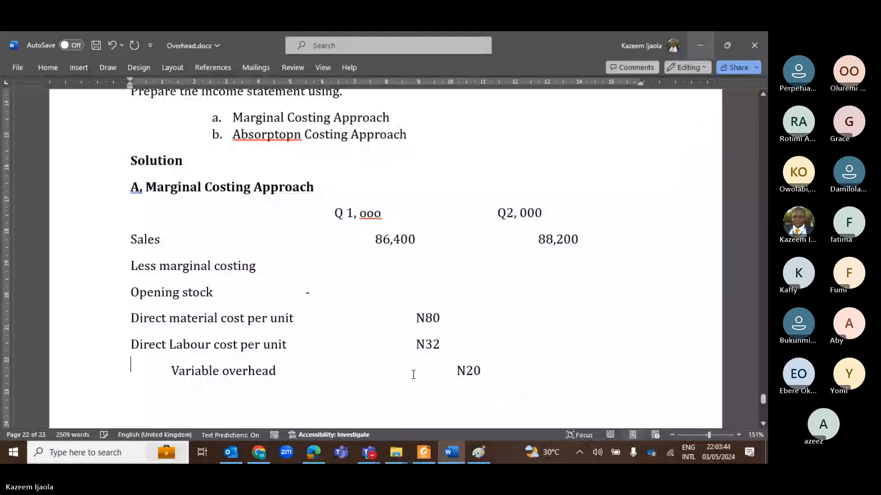
key("Delete")
- Delete "unit" from the direct material label and pull the N80 value closer to the label
key("Up")
key("Up")
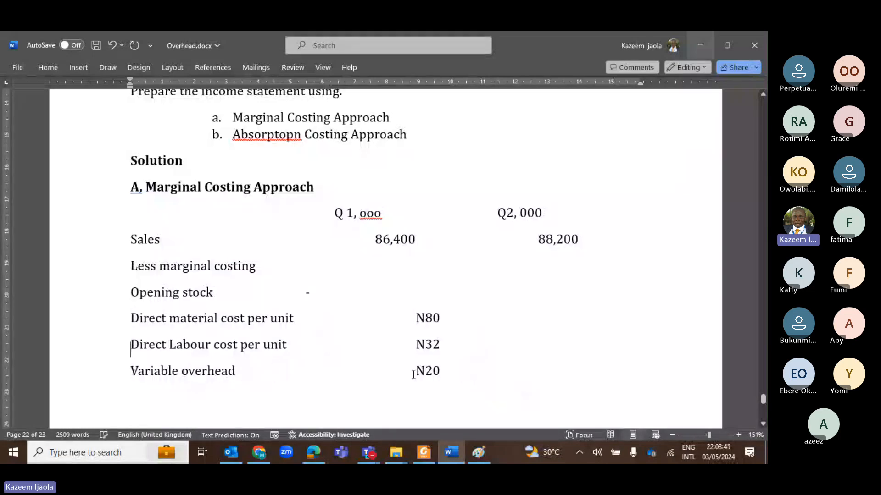
key("End")
key("Left")
key("Left")
key("Left")
key("Left")
key("Left")
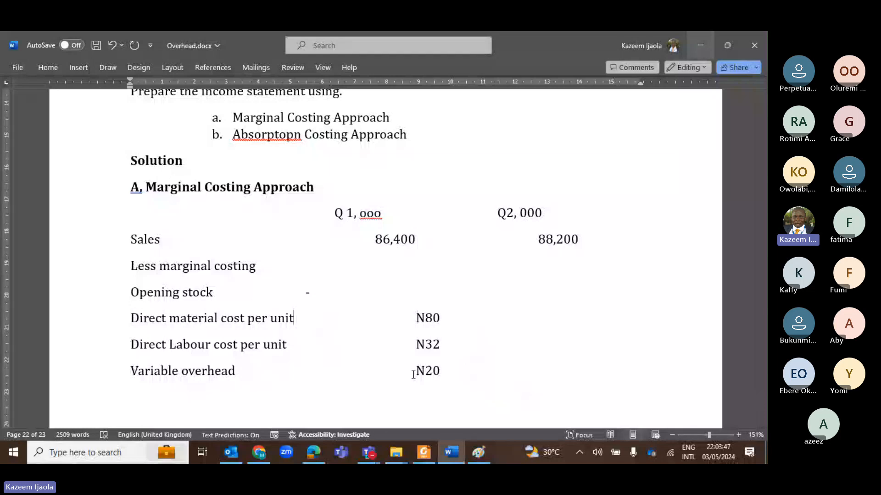
key("Delete")
key("BackSpace")
key("BackSpace")
key("BackSpace")
key("BackSpace")
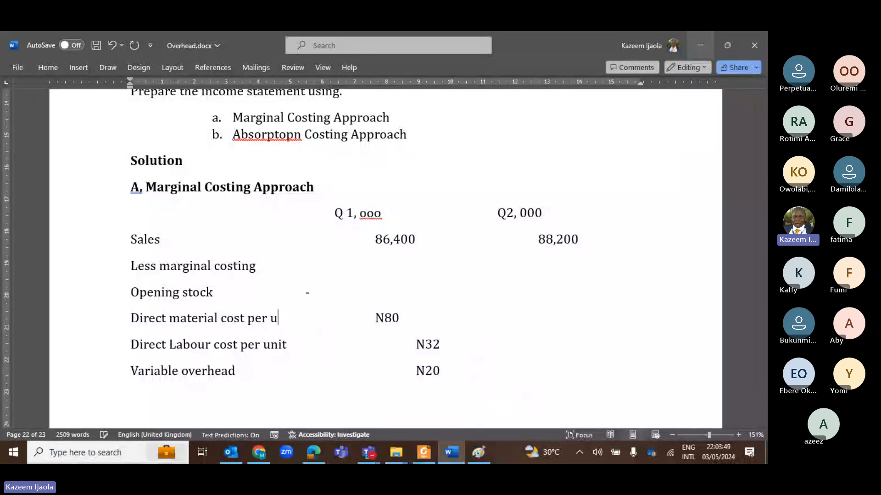
key("Delete")
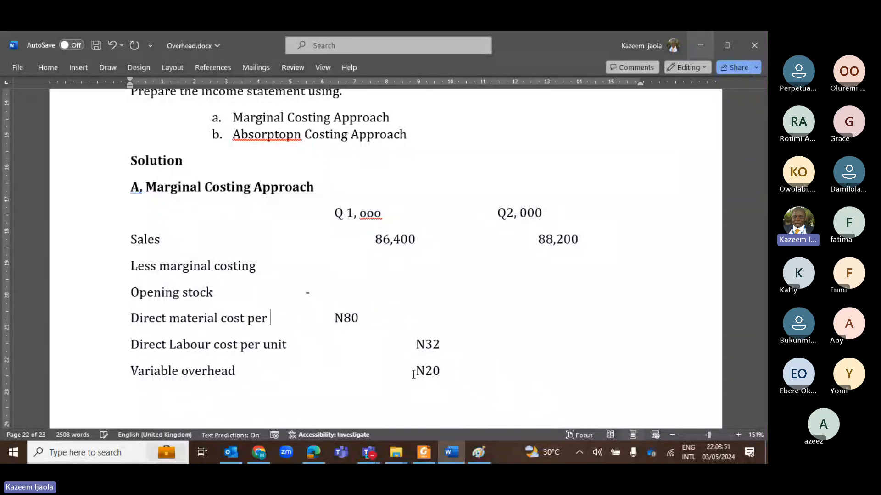
key("Delete")
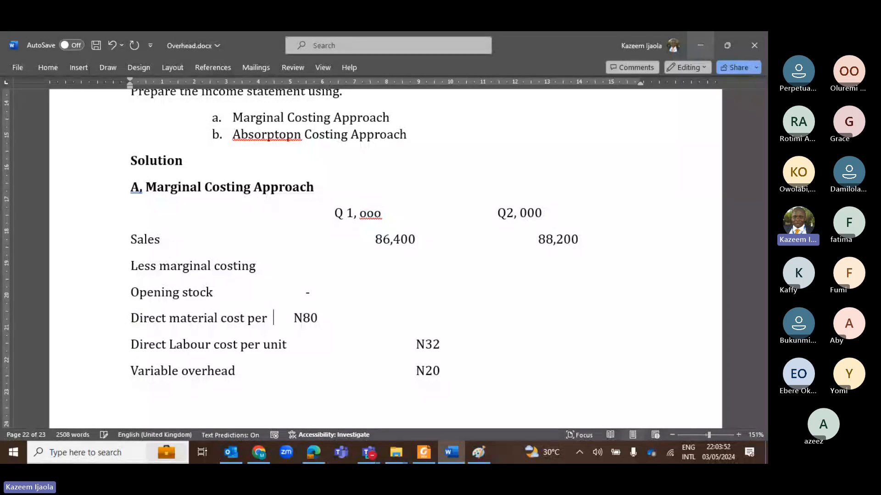
- Shift the Opening stock dash slightly right and clear the N80 unit cost from the direct material row
key("Right")
key("Up")
key("Down")
key("Delete")
key("Delete")
key("BackSpace")
key("ctrl+z")
key("BackSpace")
- Check the quarterly production units in the question and enter 22,400 as the first-quarter direct material cost
scroll(294, 301, "up", 6)
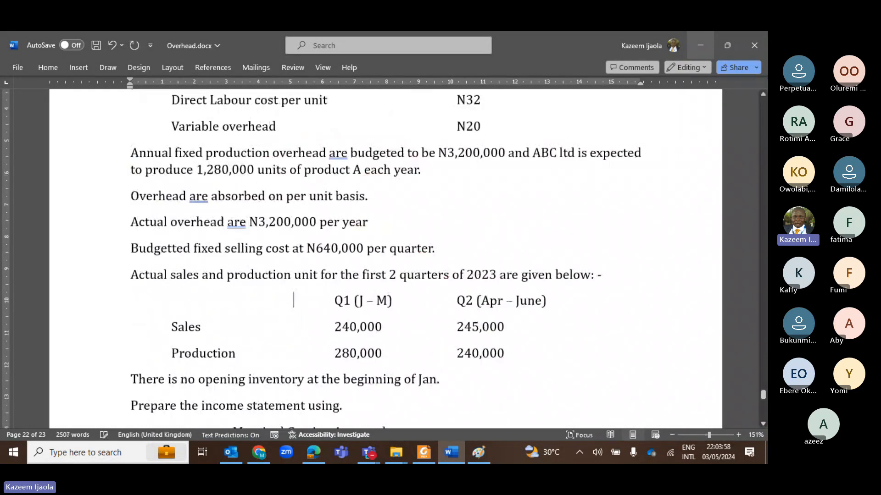
scroll(294, 300, "up", 1)
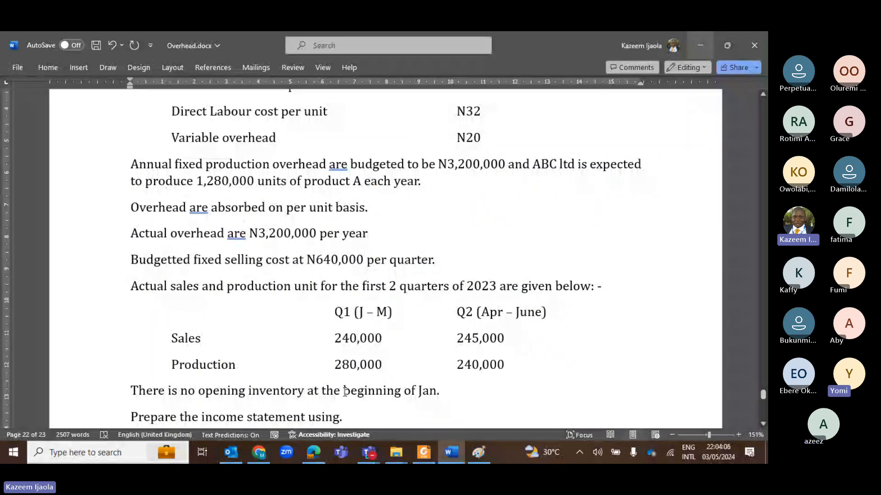
scroll(345, 392, "down", 6)
scroll(345, 392, "down", 1)
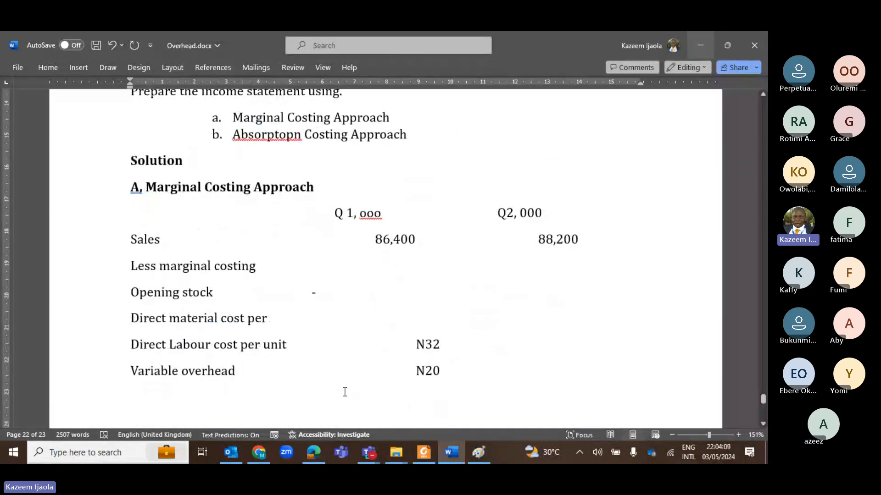
key("Up")
key("Up")
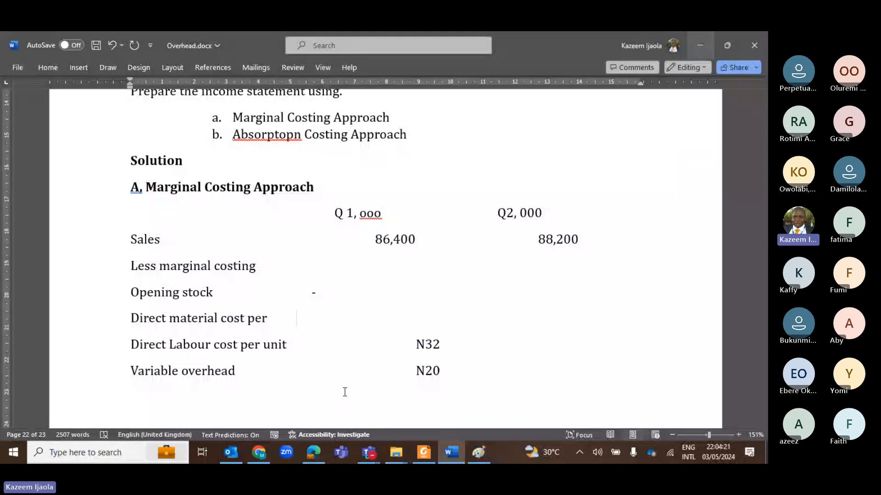
type("22,400")
- Shorten the labels to "Direct material cost" and "Direct Labour cost", and enter 8,960 as first-quarter labour cost, aligned under the material figure
scroll(385, 257, "up", 5)
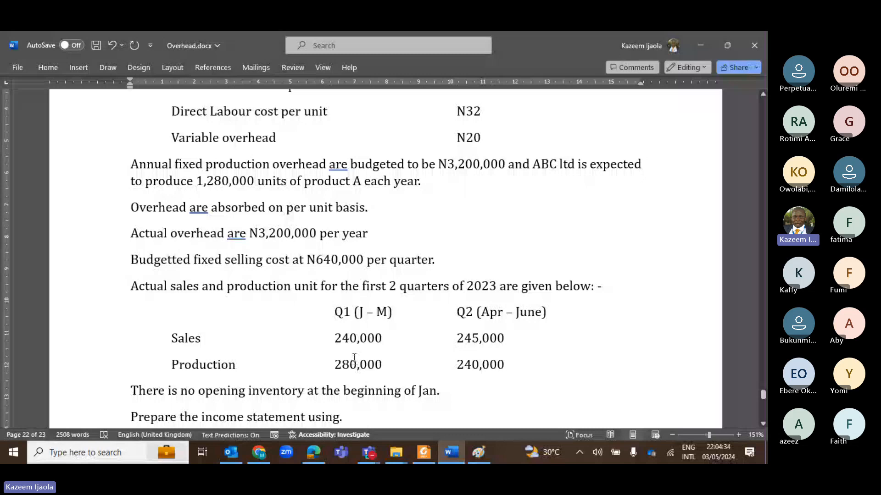
left_click(355, 361)
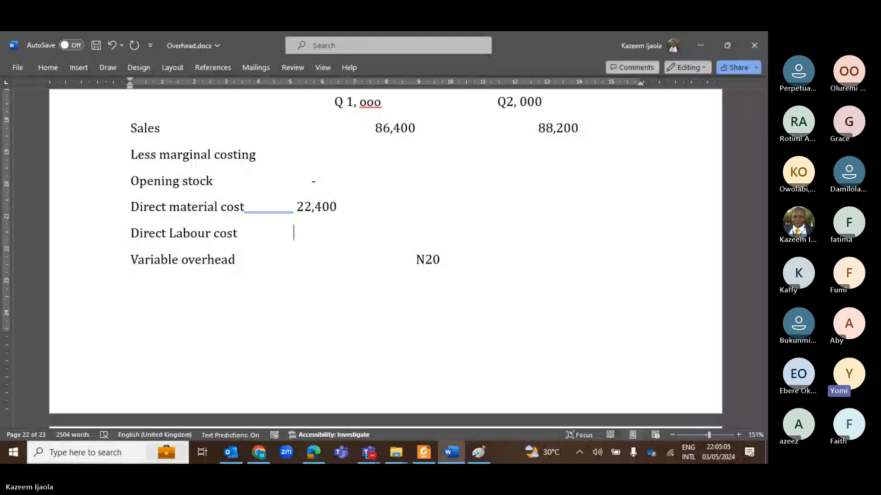
type("8")
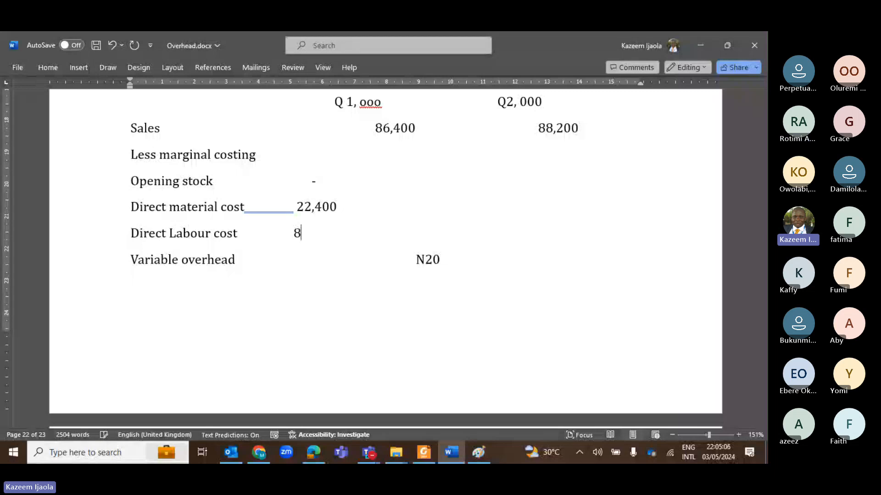
type(",960")
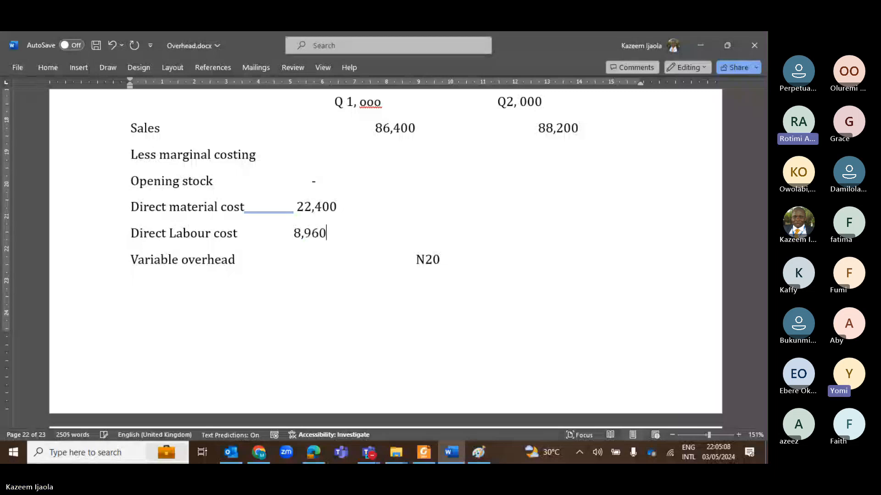
left_click(304, 233)
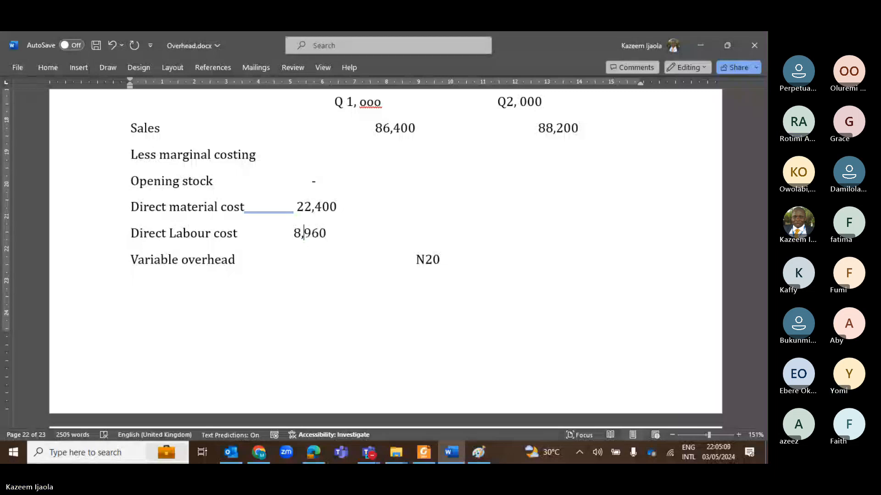
key("Left")
key("Left")
- Check the first-quarter production units in the question and replace the N20 in the variable overhead row with 5,600, placed under the labour figure
key("Down")
key("Delete")
key("Delete")
key("Delete")
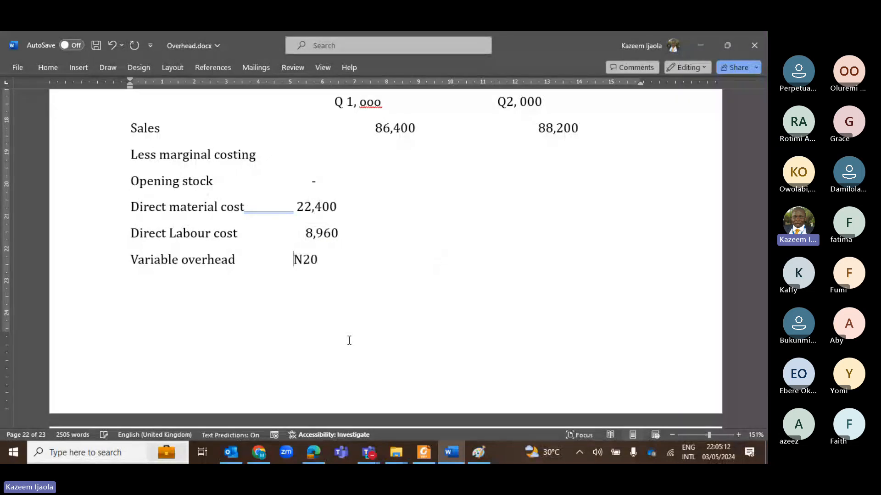
key("Delete")
key("Delete")
key("Delete")
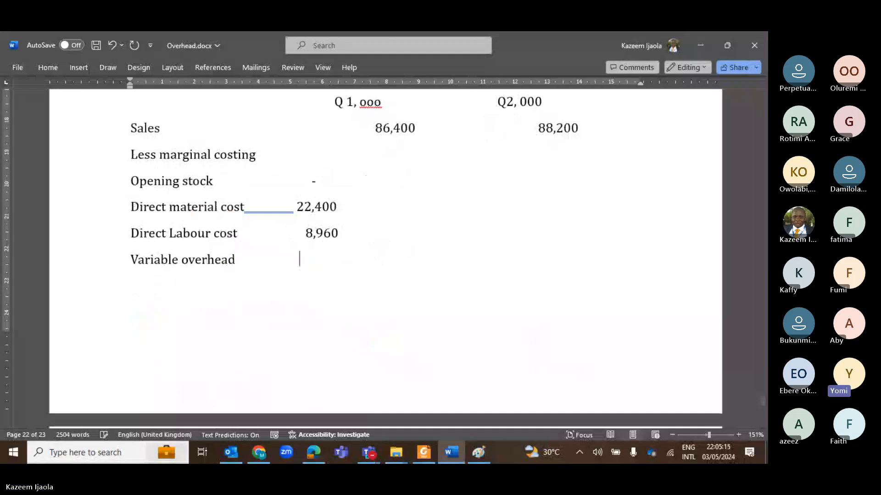
scroll(293, 253, "up", 8)
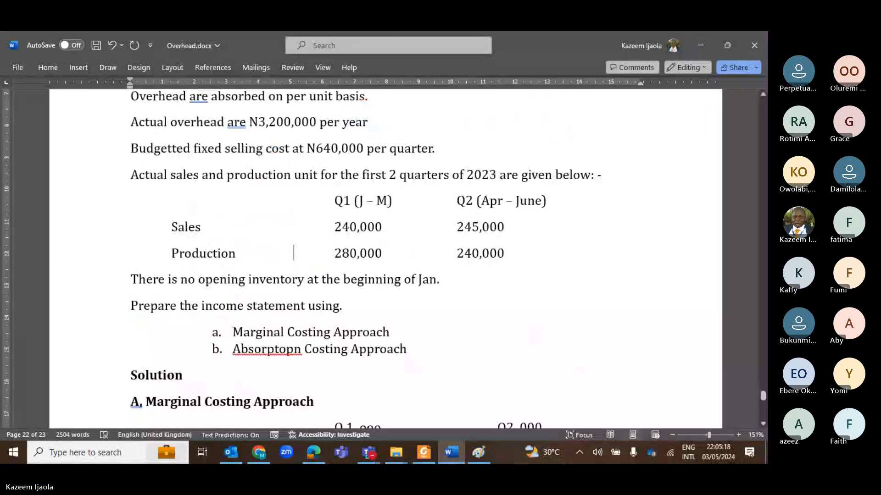
scroll(294, 253, "up", 7)
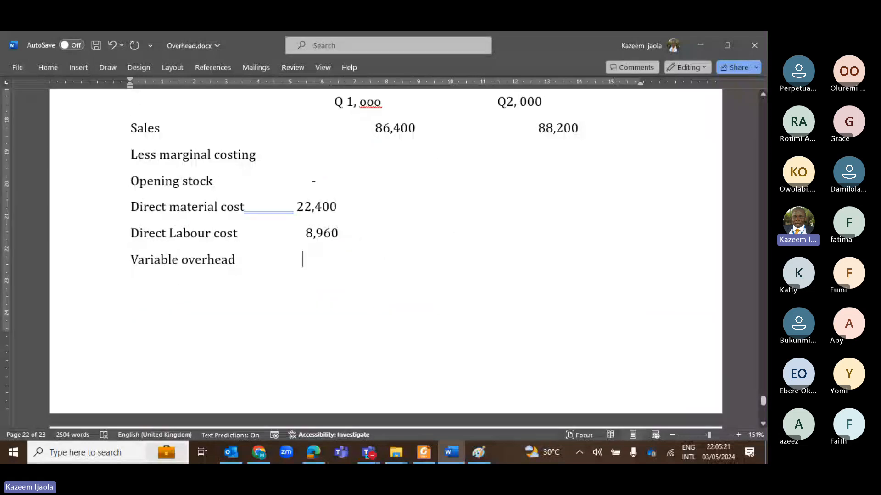
type("5,600")
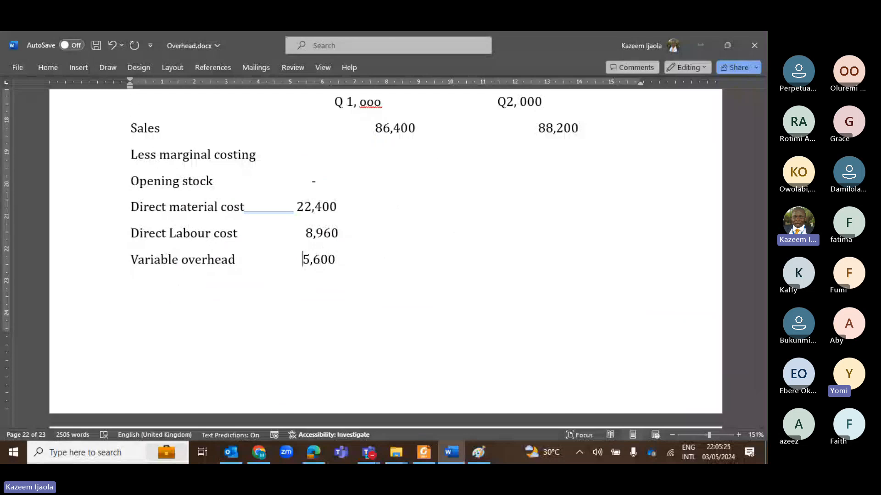
- Look up the second-quarter production units in the question's sales and production table
left_click(335, 259)
key("Up")
key("Up")
key("Tab")
key("Tab")
key("Tab")
scroll(350, 340, "up", 5)
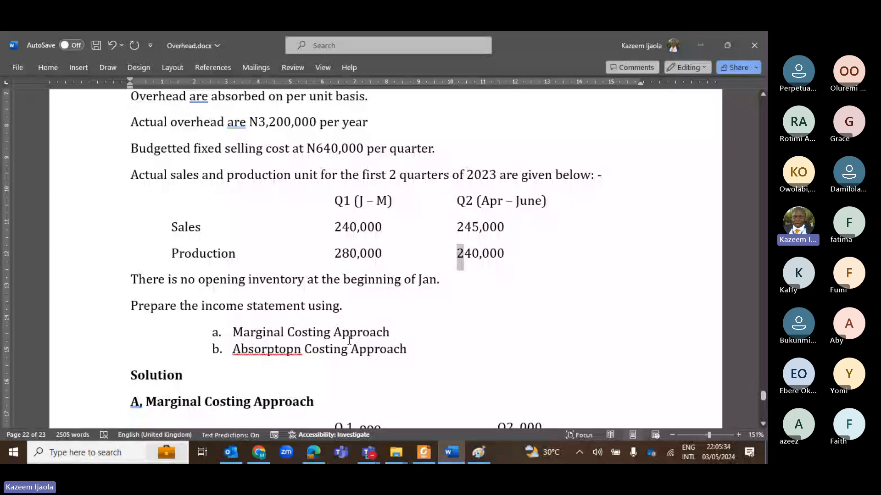
key("shift+Right")
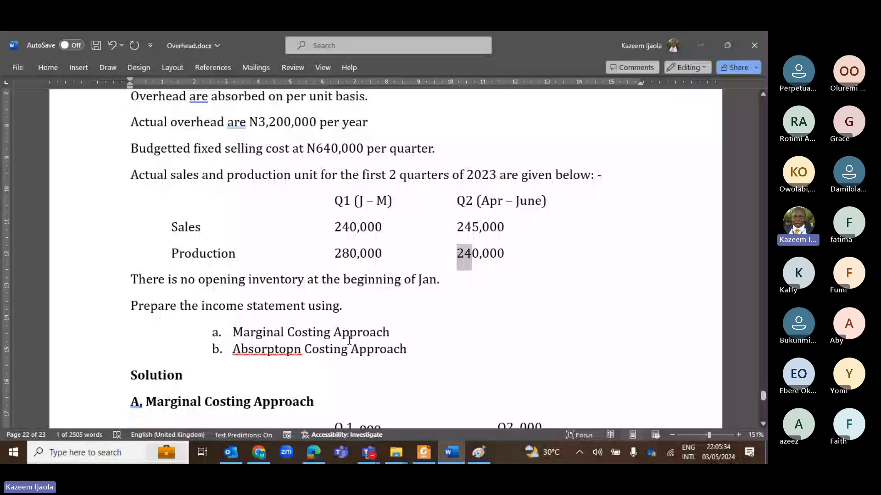
key("shift+Right")
key("Page_Down")
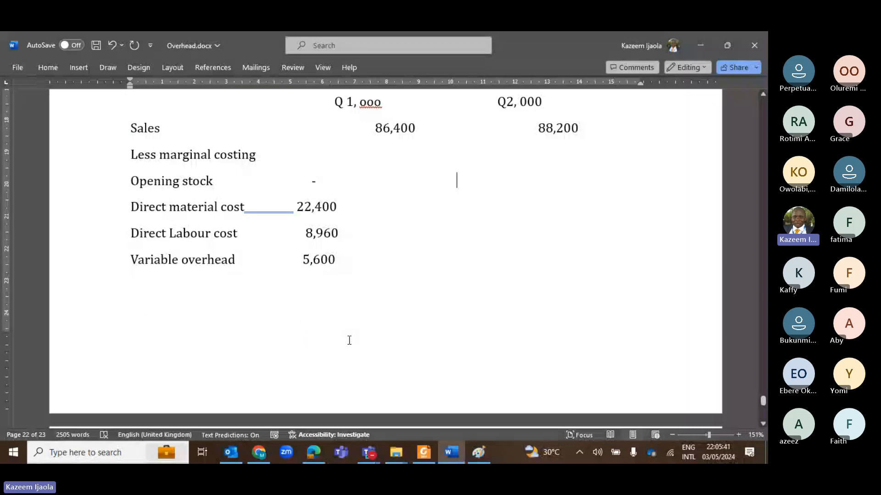
- Enter 19,200 as the second-quarter direct material cost
key("Down")
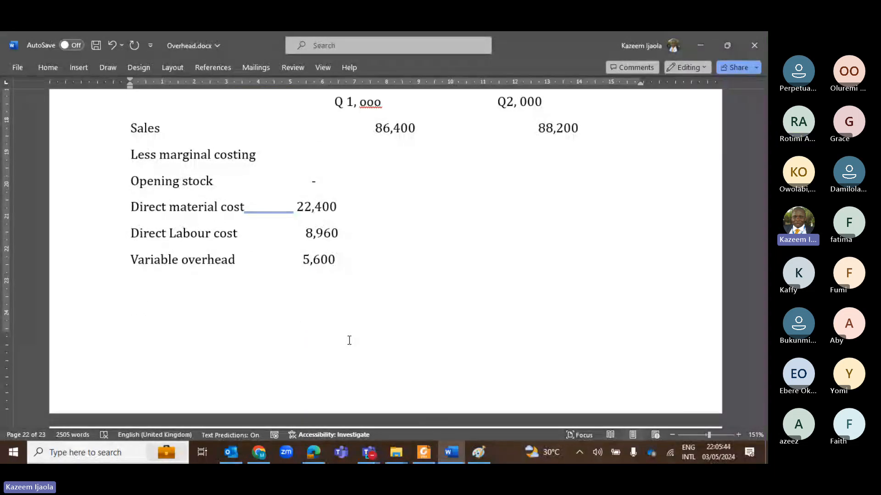
key("Down")
key("Down")
key("Down")
key("Down")
key("Down")
key("Up")
key("Up")
key("Up")
key("Up")
key("Up")
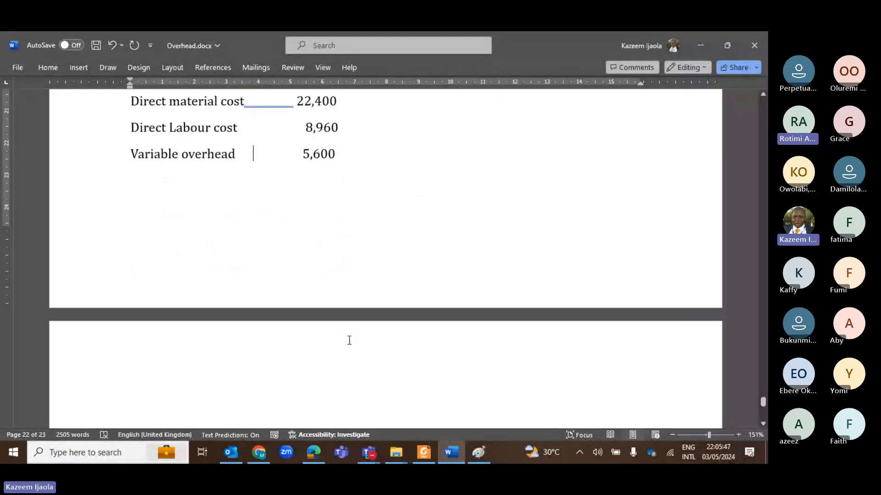
key("Up")
key("Up")
key("Up")
key("Up")
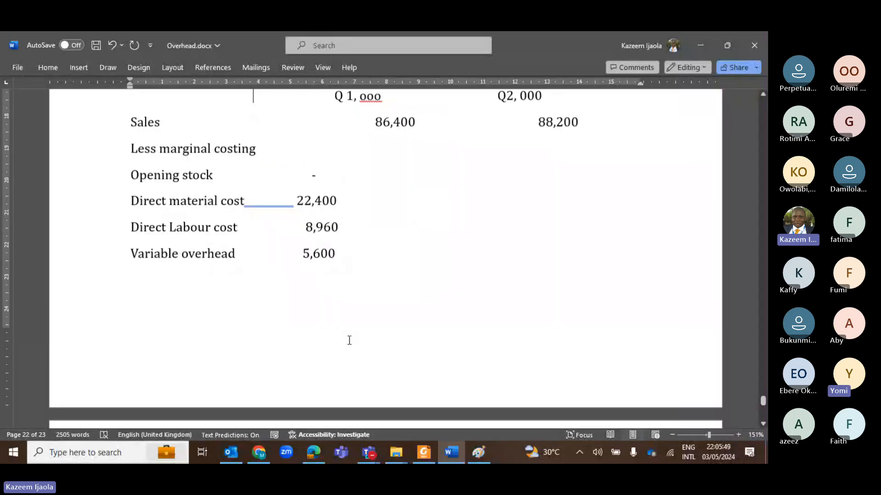
key("Up")
key("Down")
key("Down")
key("Down")
key("Down")
key("Down")
key("End")
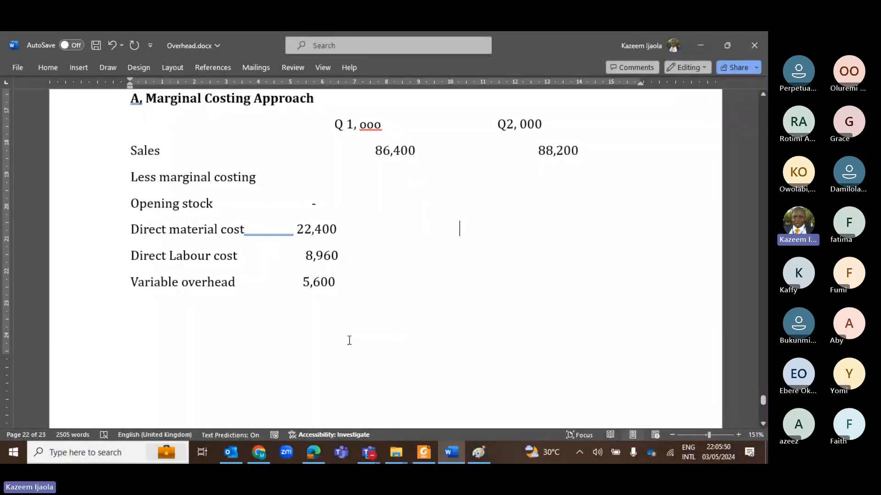
key("Tab")
key("Tab")
key("Tab")
type("19")
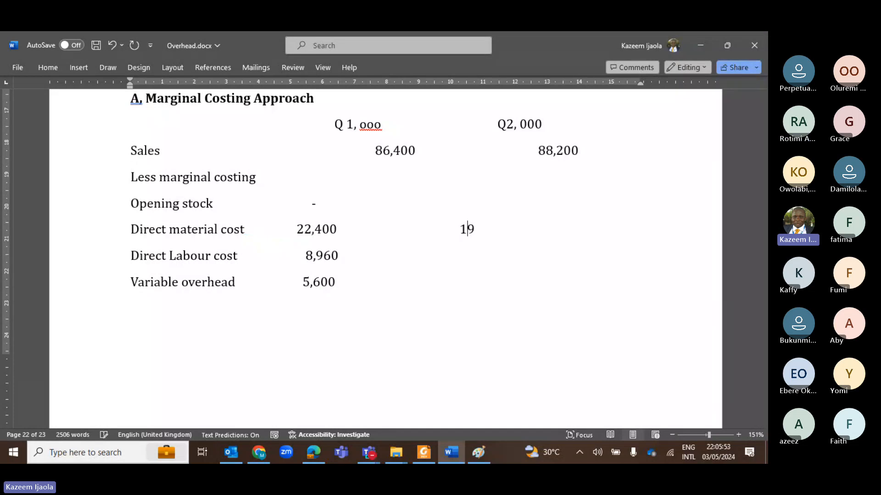
type(",200")
- Check the unit labour cost and production units in the question and enter 7,680 as the second-quarter direct labour cost
key("Down")
key("Tab")
key("Tab")
key("Page_Up")
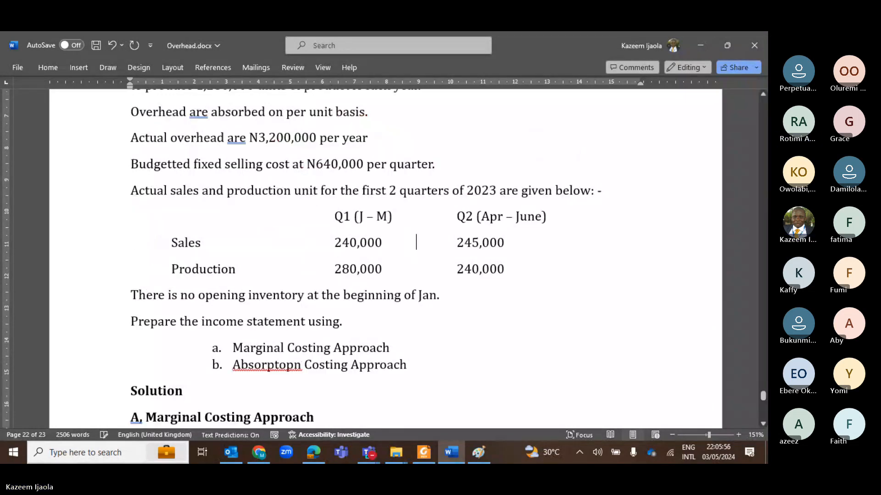
scroll(386, 259, "up", 1)
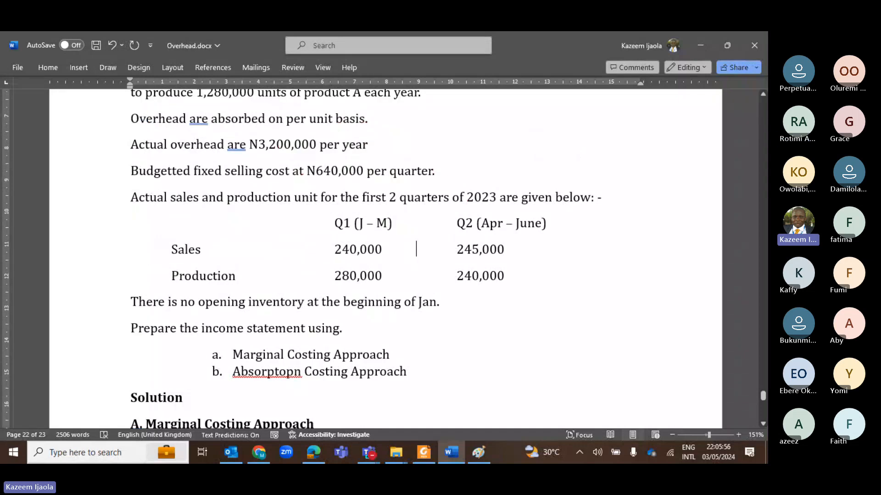
key("Page_Up")
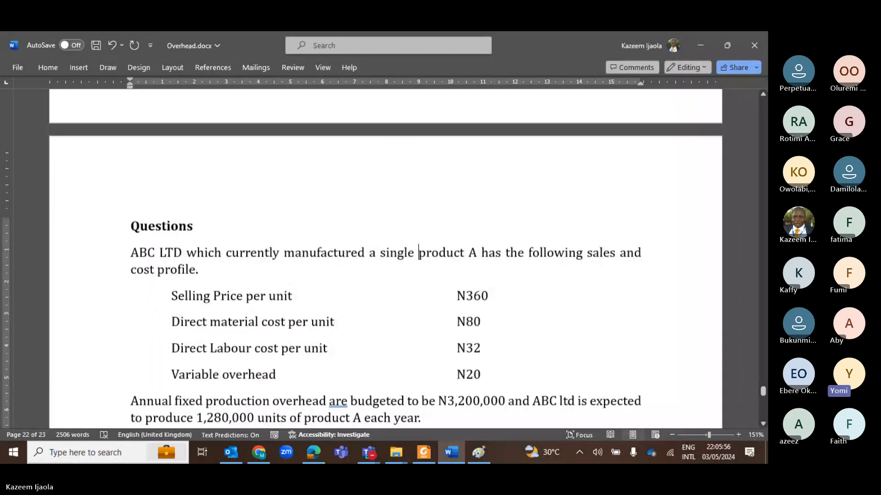
key("Page_Down")
key("Page_Down")
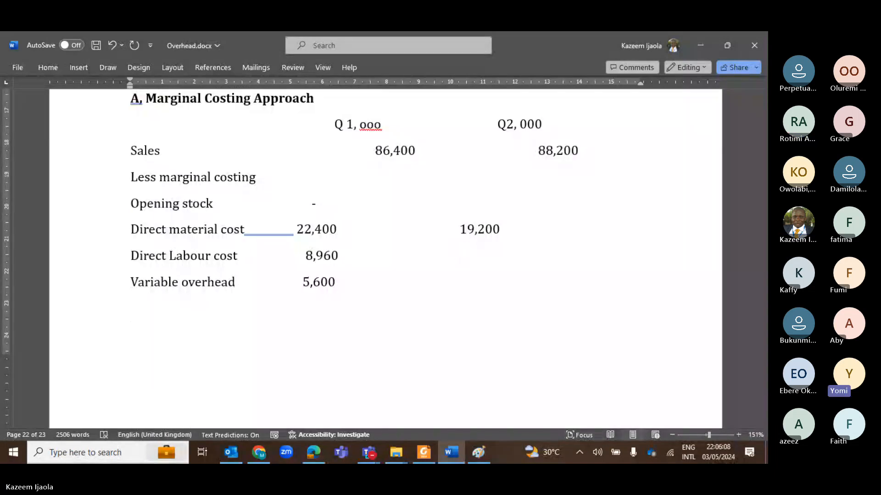
type("7,")
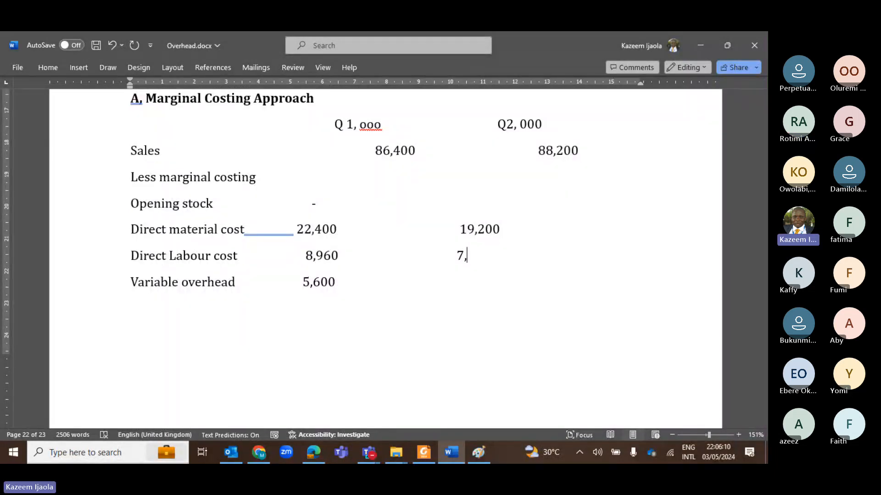
type("680")
- Align the second-quarter labour figure beneath the 19,200 material cost
key("Left")
key("Left")
key("Left")
key("Down")
key("Down")
key("Down")
key("Up")
key("Up")
key("Up")
key("End")
key("Left")
key("Left")
key("Left")
key("Left")
key("Left")
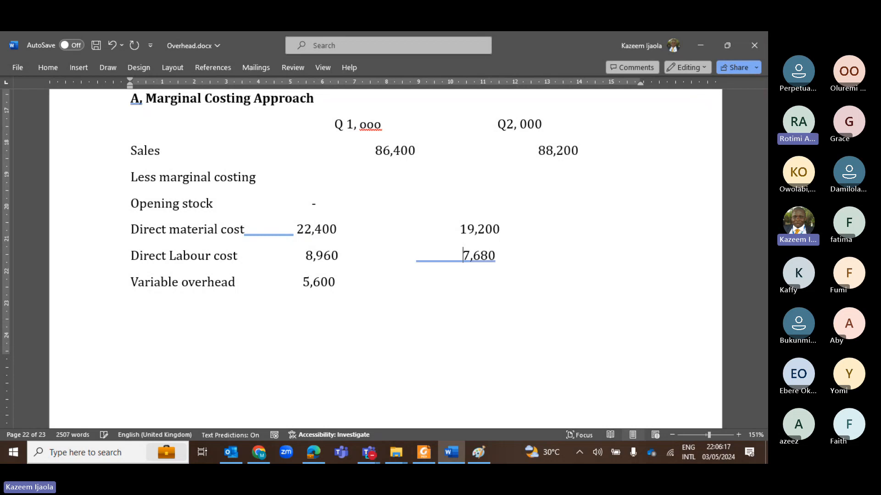
- Check the question's variable overhead rate and production units, and enter 4,800 as second-quarter variable overhead, aligned under the labour figure
scroll(464, 173, "up", 5)
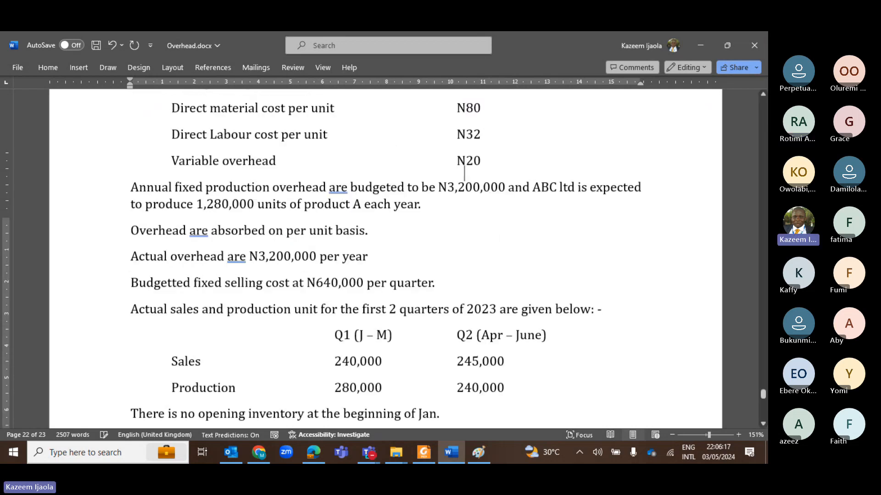
scroll(464, 173, "up", 4)
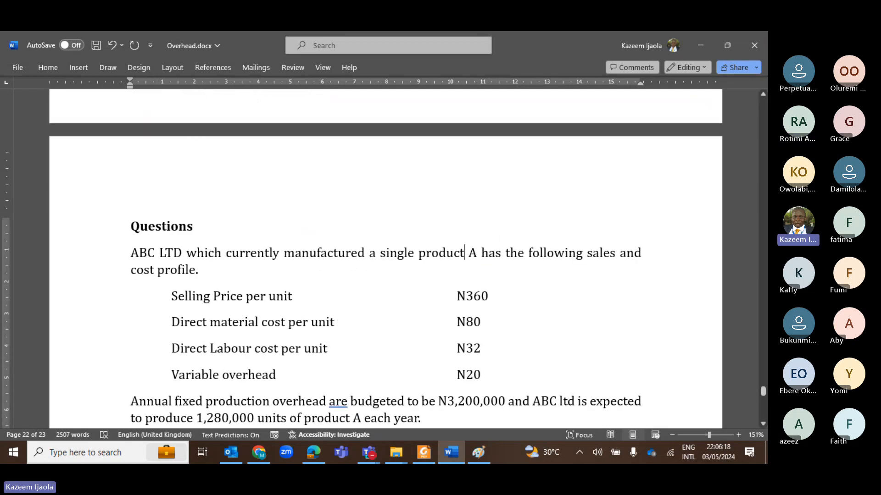
scroll(464, 253, "down", 10)
scroll(464, 249, "up", 5)
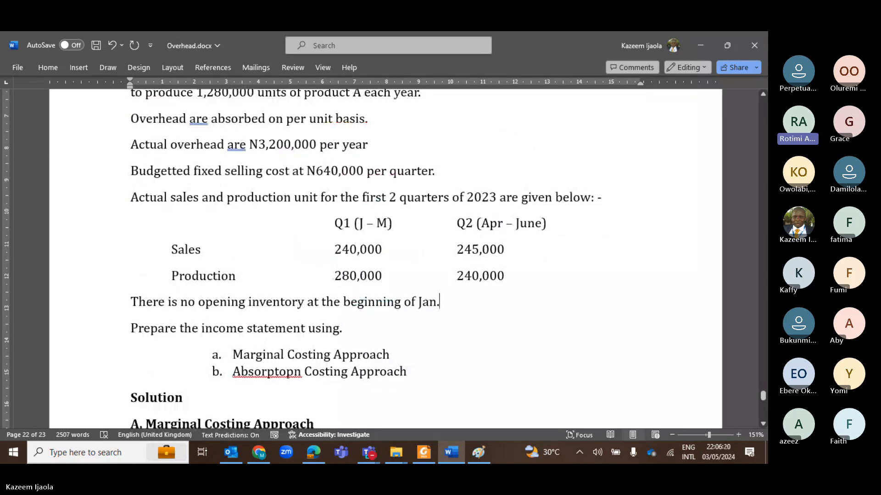
scroll(457, 282, "down", 6)
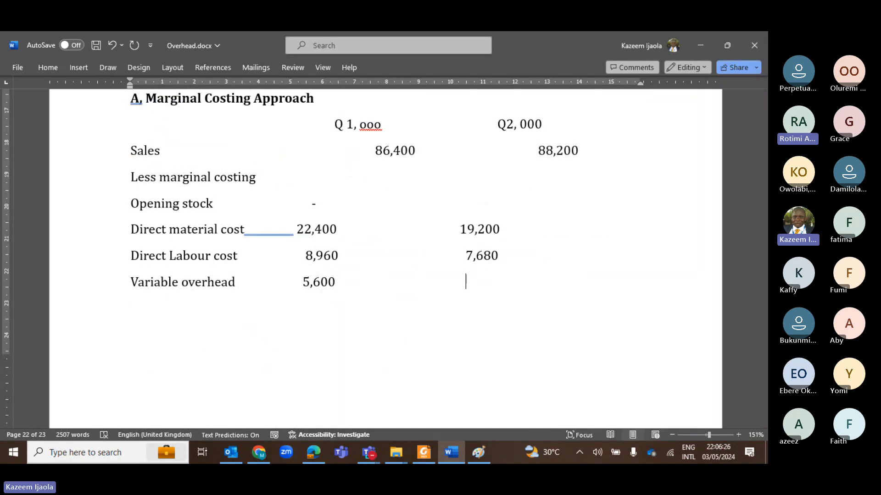
left_click(130, 334)
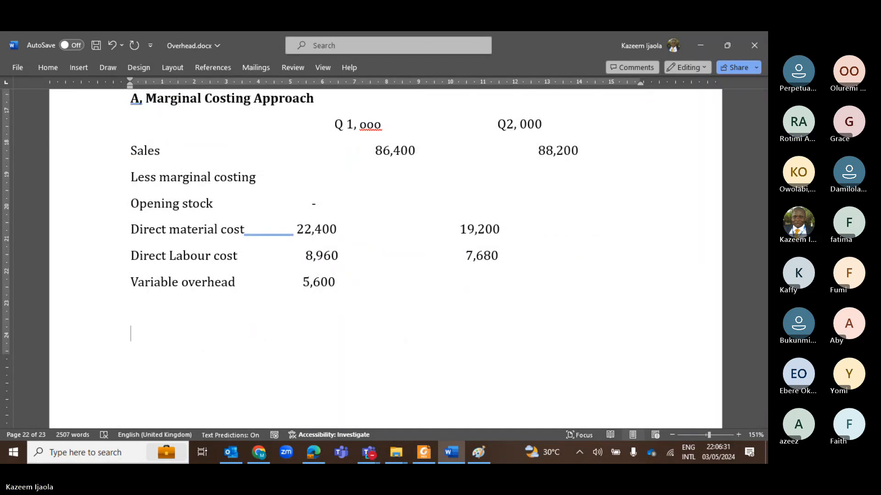
type("4,")
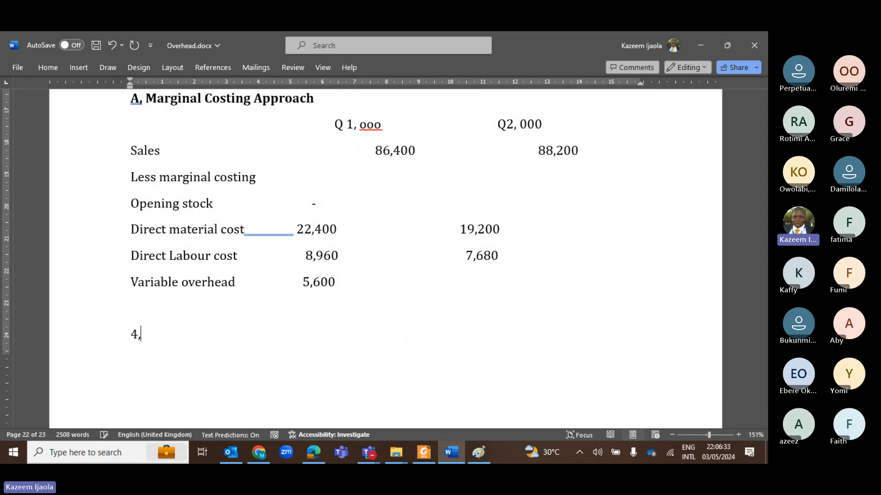
type("800")
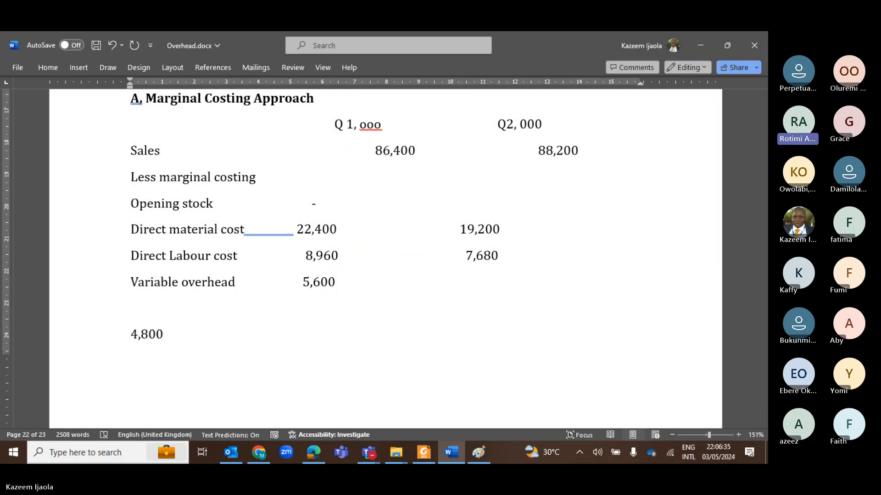
left_click(138, 335)
key("Home")
key("BackSpace")
key("BackSpace")
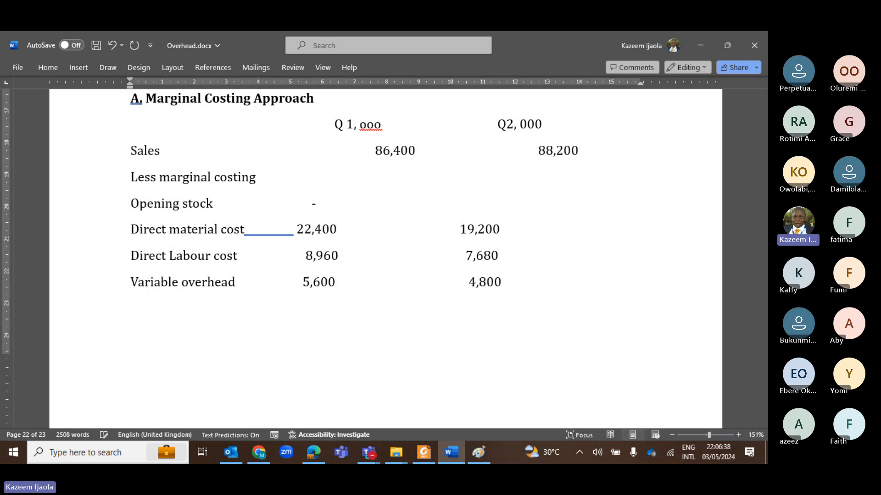
key("BackSpace")
- Underline the first-quarter variable overhead figure, including the spaces in front of it
key("End")
key("Left")
key("Left")
key("Left")
key("Left")
key("Left")
key("Left")
key("Left")
key("Left")
key("Right")
key("shift+Left")
key("shift+Left")
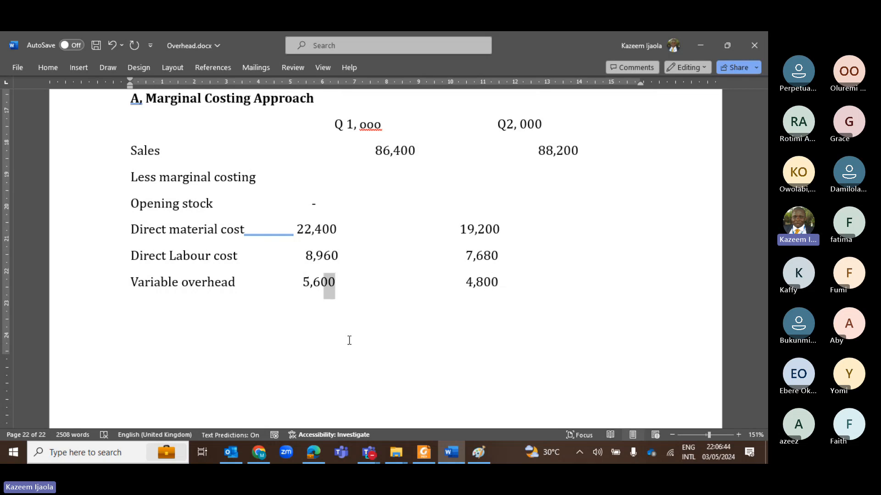
key("shift+Left")
key("shift+Left")
key("shift+Left")
key("shift+Left")
key("shift+Left")
key("ctrl+u")
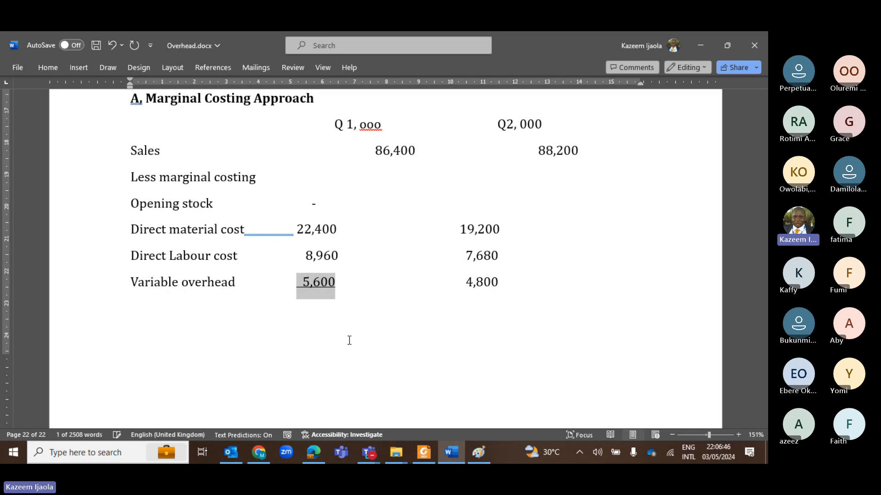
key("Right")
- Begin the line below Variable overhead with underlining turned off
key("Down")
key("Left")
key("Left")
key("Left")
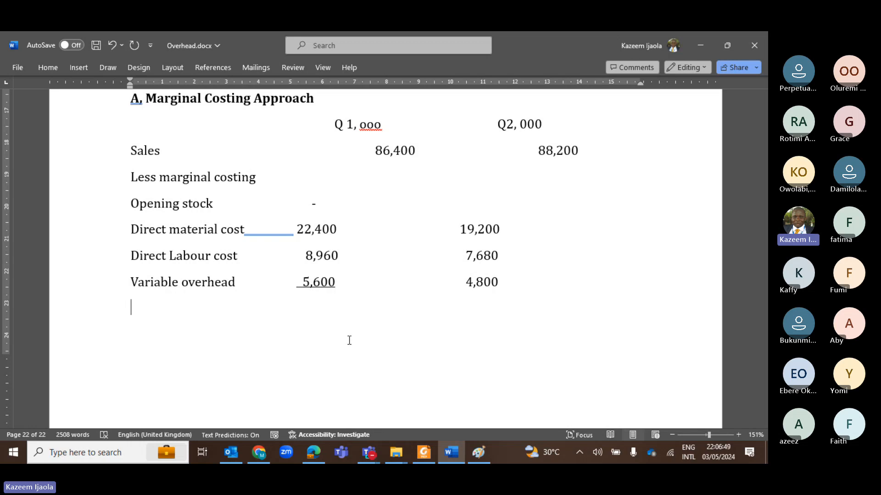
type("L")
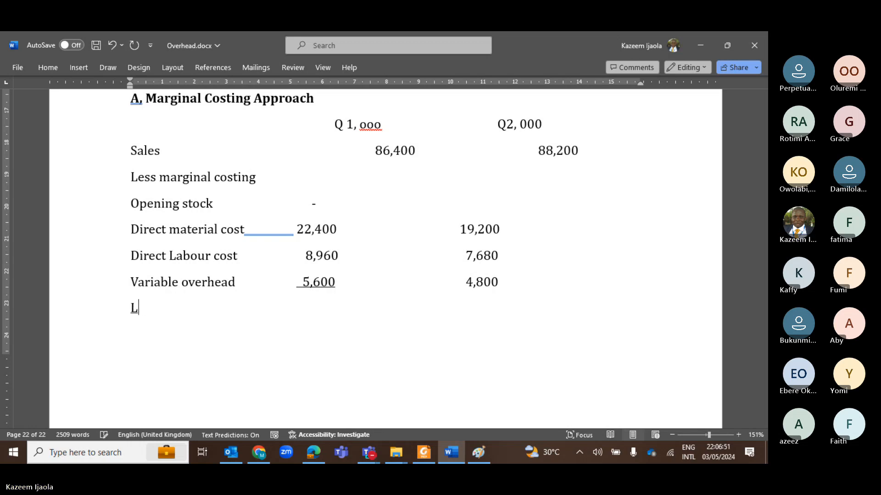
key("BackSpace")
key("ctrl+u")
type("Less c")
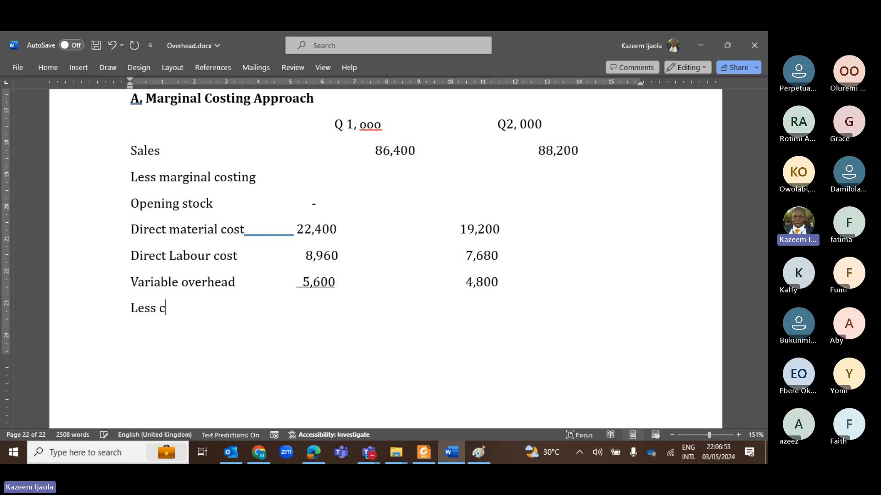
type("losing")
key("shift+Home")
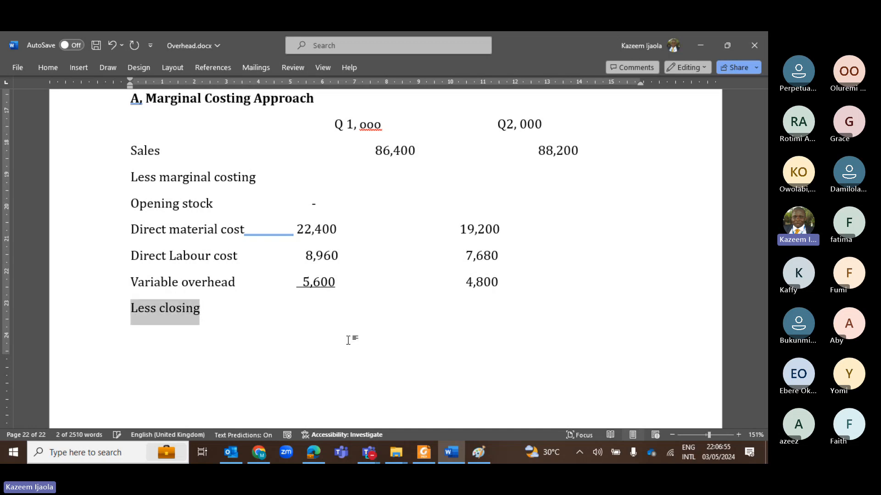
- Add a Total line below Variable overhead with 36,960 in the first-quarter column
type("Total")
key("Tab")
key("Tab")
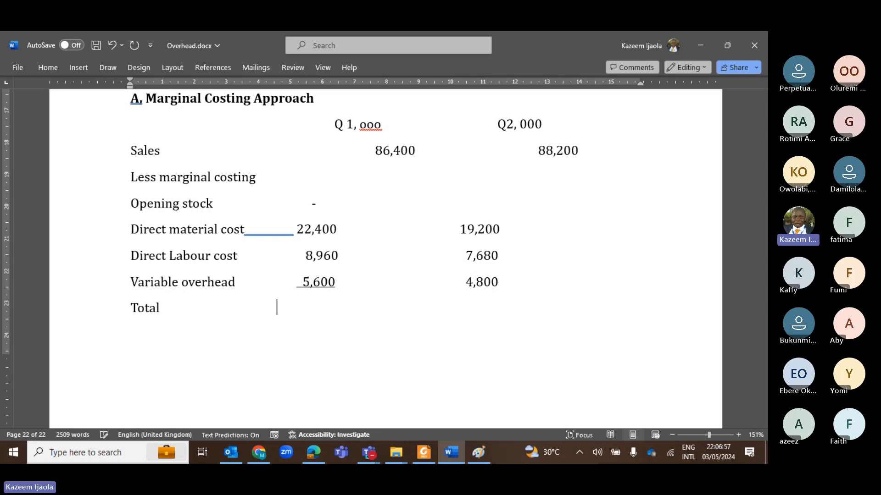
key("Tab")
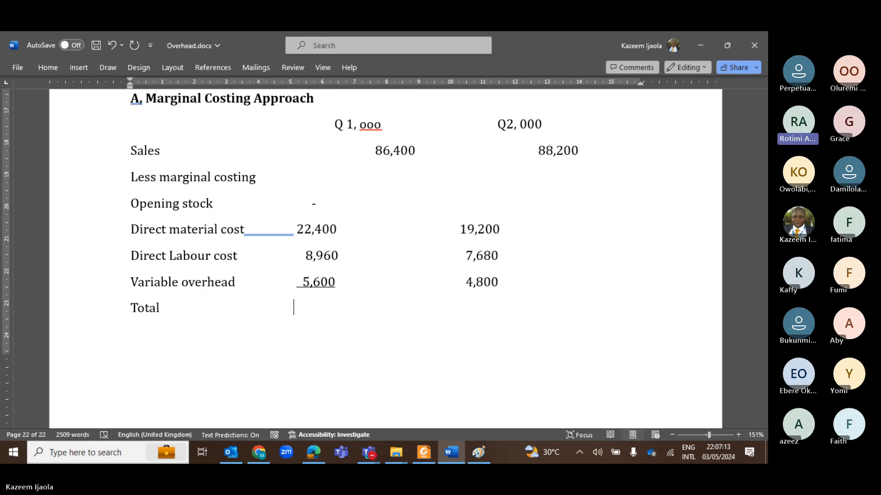
type("36")
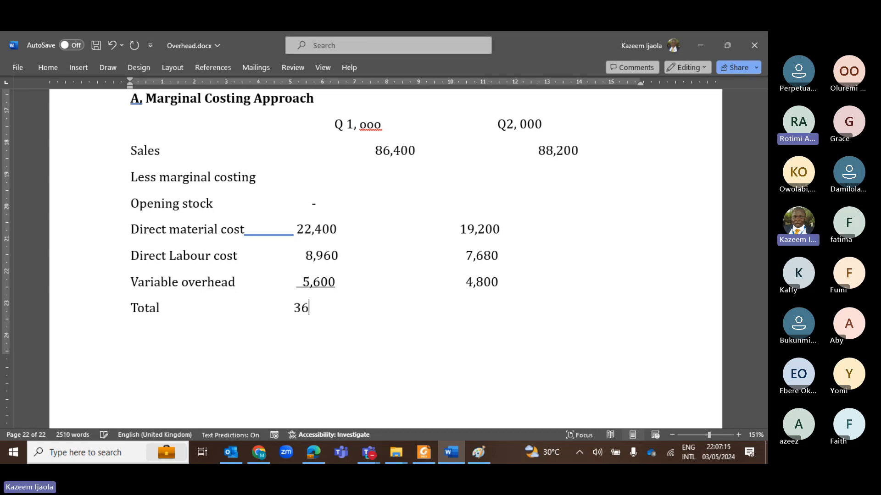
type(",960")
key("Left")
key("Left")
key("Left")
key("Left")
key("Left")
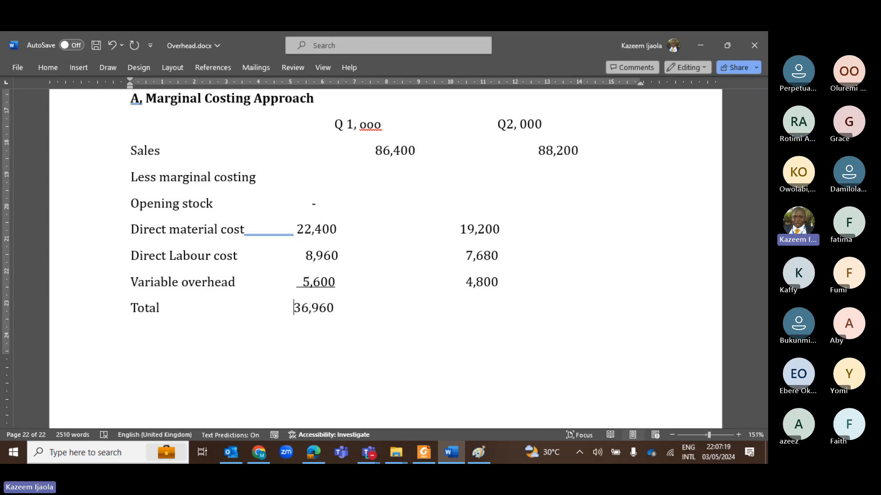
- Add a "Less closing inventory" line beneath the Total line
key("End")
key("Return")
type("Less clos")
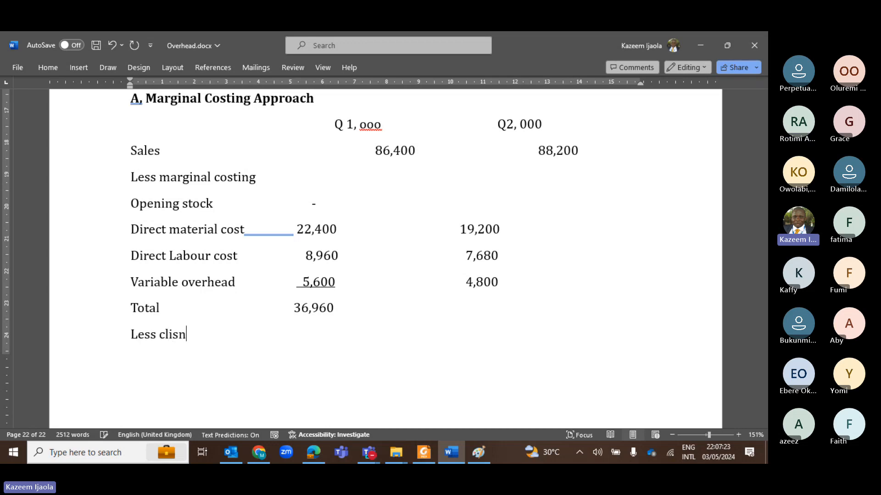
key("BackSpace")
key("BackSpace")
type("osing inventor")
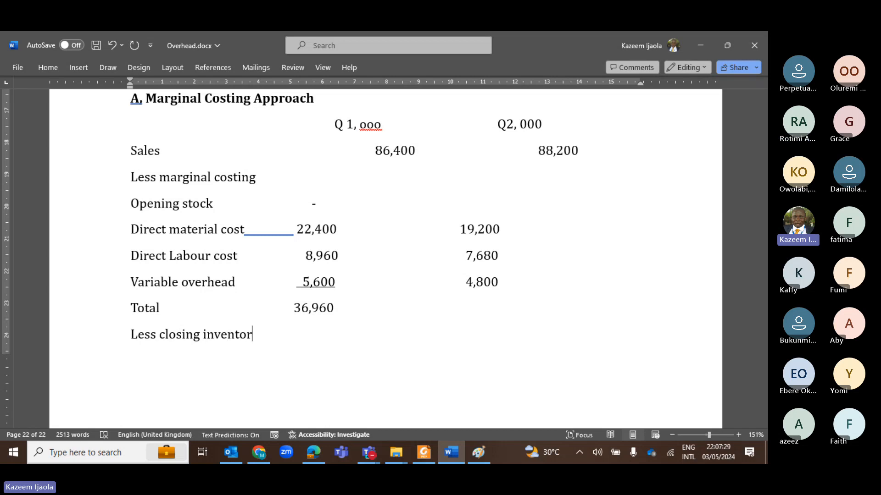
type("y")
- Examine the question's first-quarter sales and production units to work out the closing inventory
left_click(253, 281)
key("Up")
key("Page_Up")
left_click(345, 327)
key("Up")
key("Up")
key("Up")
key("Up")
key("Down")
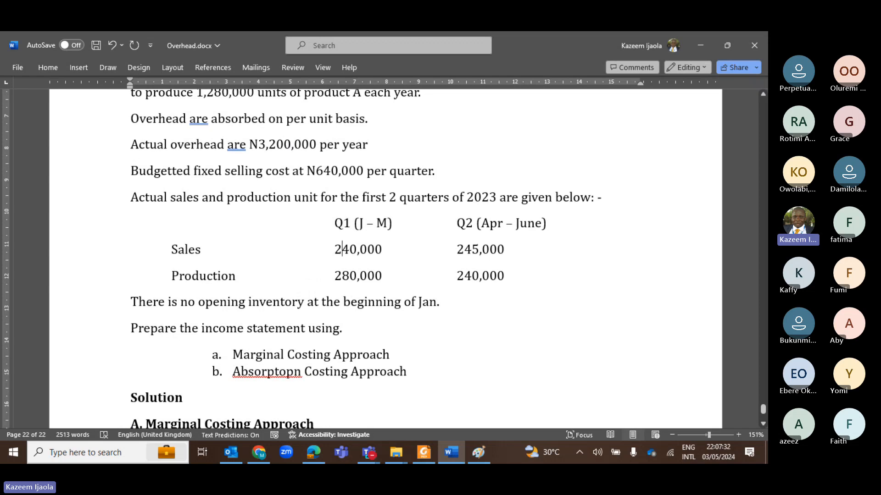
key("Left")
key("shift+Down")
key("Up")
key("Down")
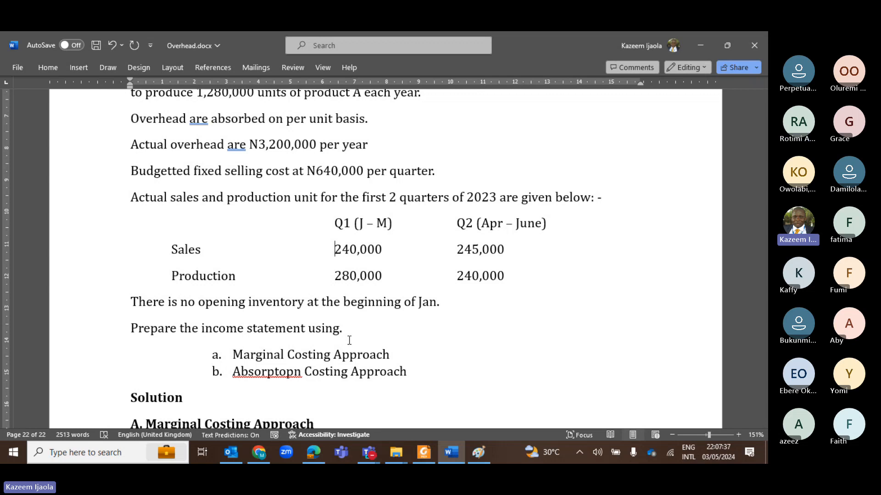
key("Down")
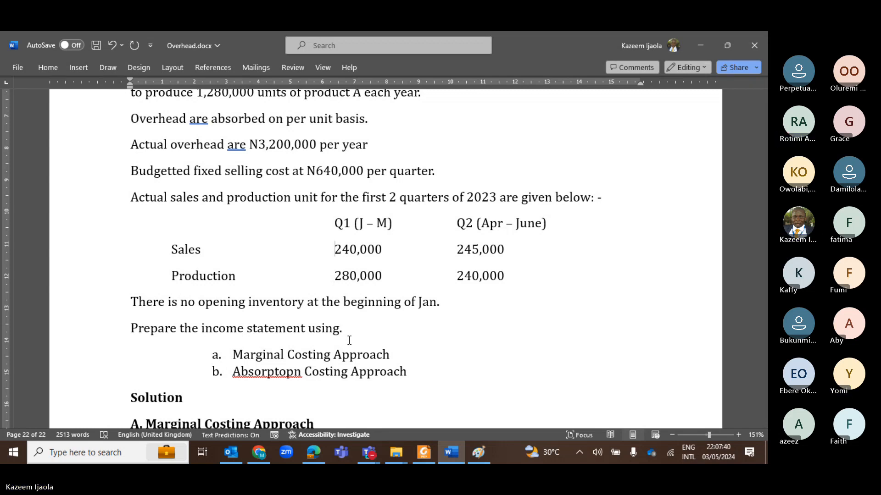
- Start the working below "Less closing inventory" with an opening bracket and 40,000 units
key("Page_Down")
key("Page_Down")
key("Up")
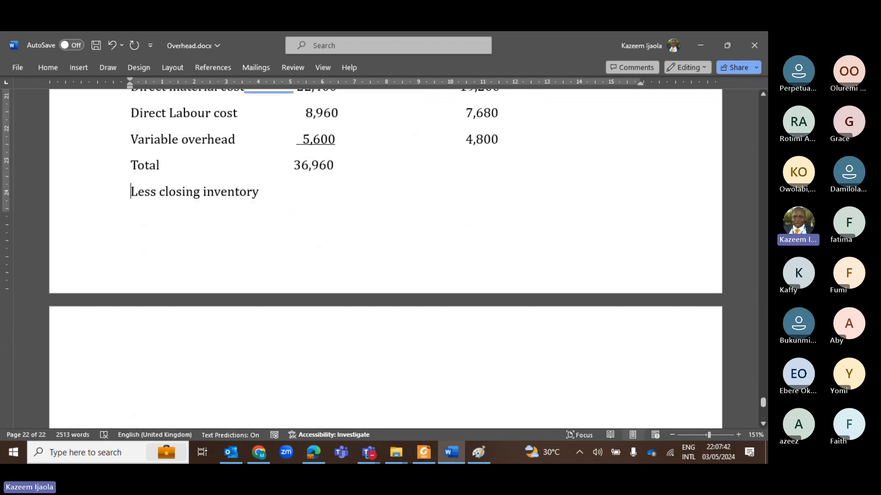
key("Down")
type("(49")
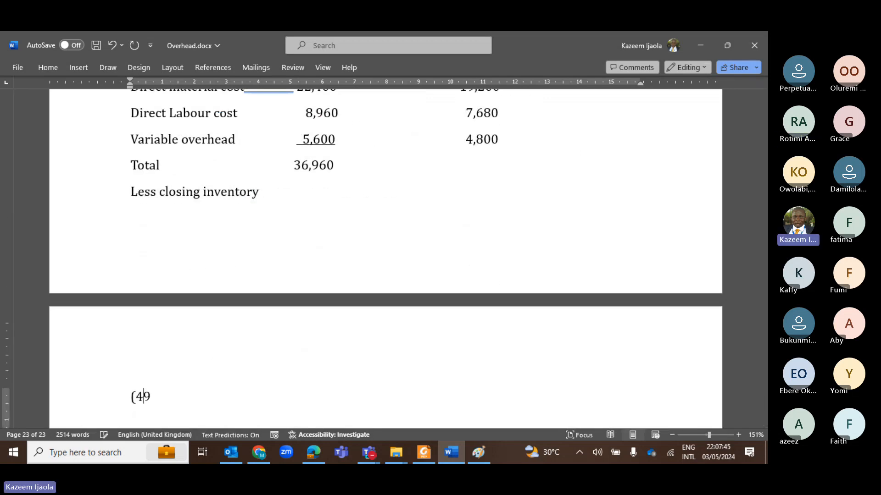
key("BackSpace")
type("0,000")
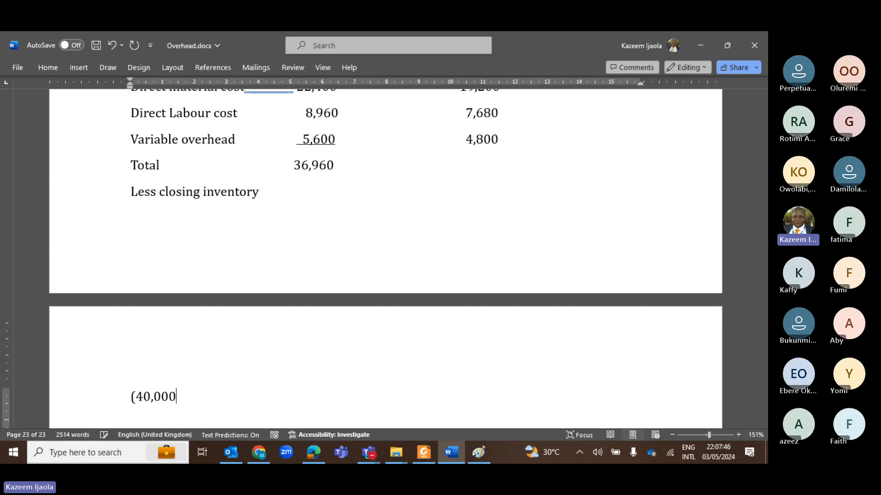
- Check the unit material, labour and variable overhead costs in the question and complete the working as (40,000 X 132)
scroll(177, 288, "up", 5)
scroll(177, 287, "up", 11)
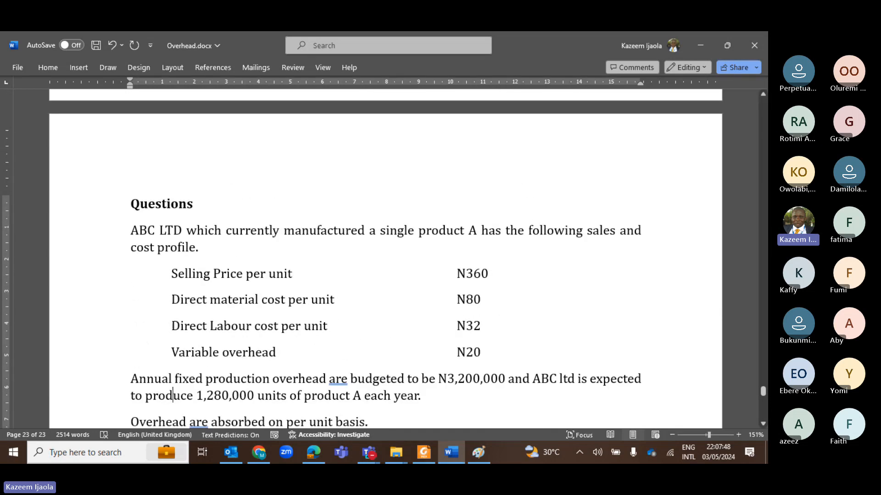
left_click(496, 353)
left_click_drag(490, 347, 190, 299)
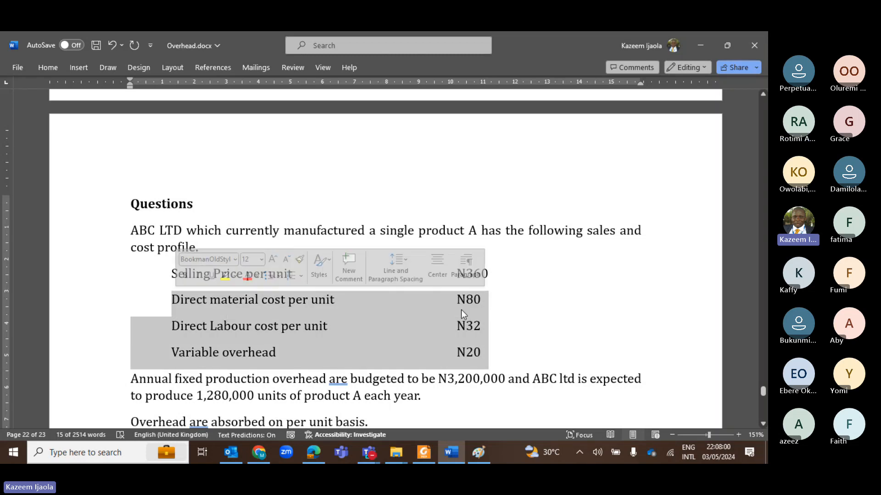
left_click(475, 359)
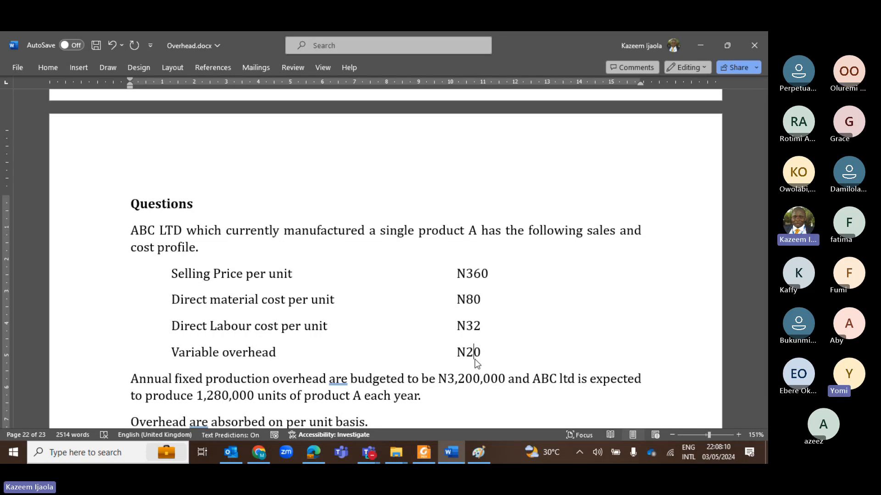
scroll(475, 359, "down", 15)
type("X ")
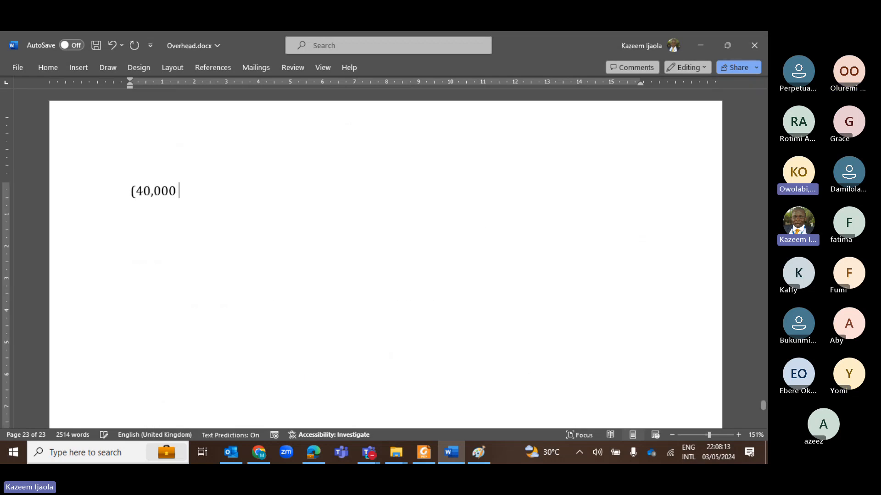
type("132")
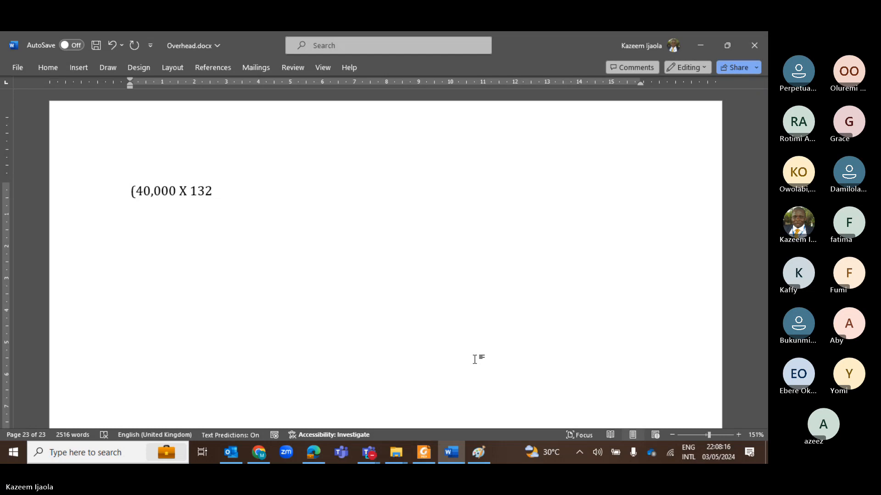
type(")")
- Leave a one-tab gap after the (40,000 X 132) working and start a new paragraph below it after two blank lines
scroll(474, 359, "up", 5)
key("Tab")
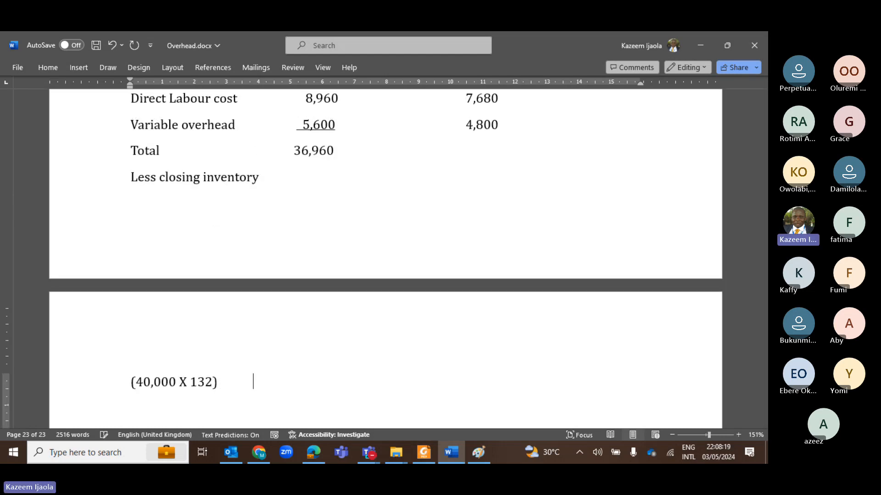
key("Tab")
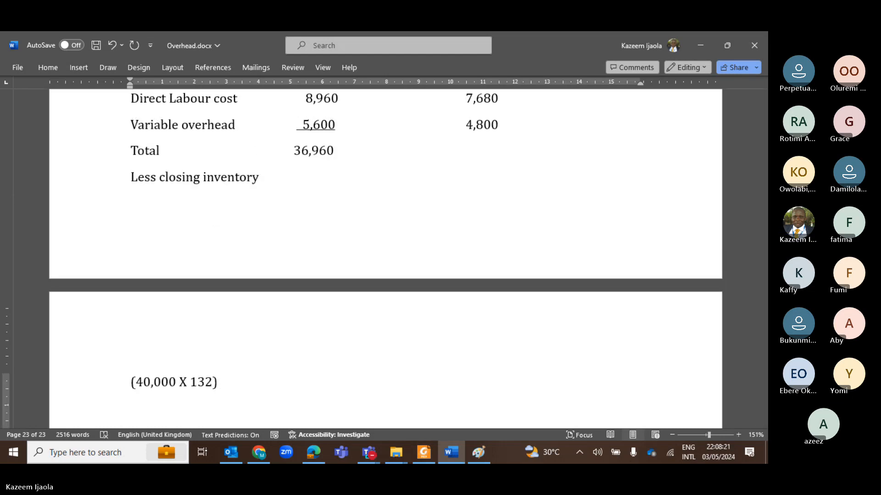
key("BackSpace")
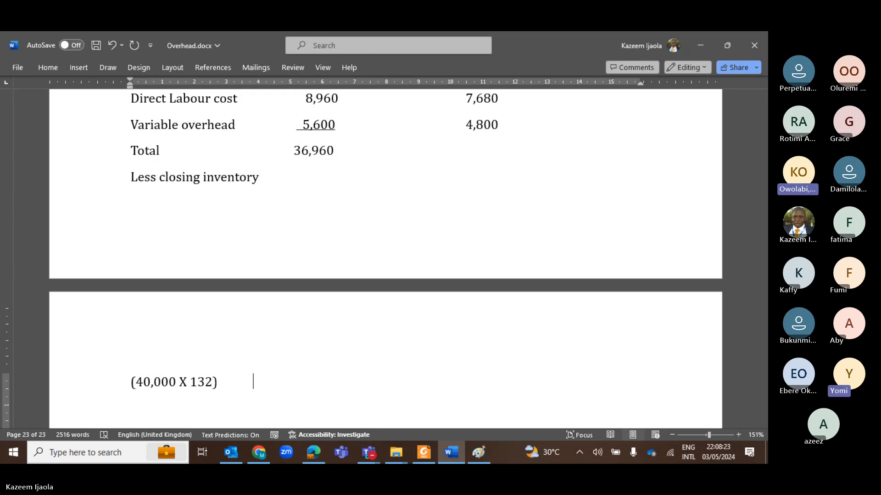
key("Tab")
key("BackSpace")
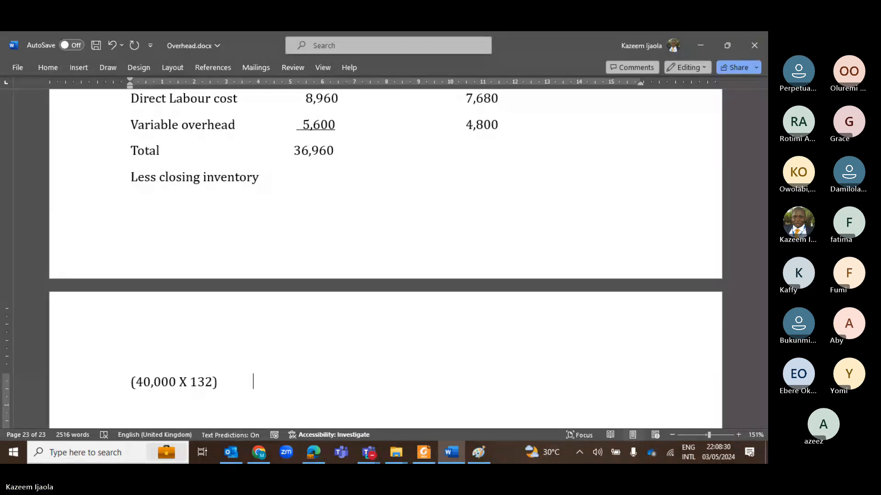
key("Return")
key("Return")
key("Return")
type("Marginal costing sh")
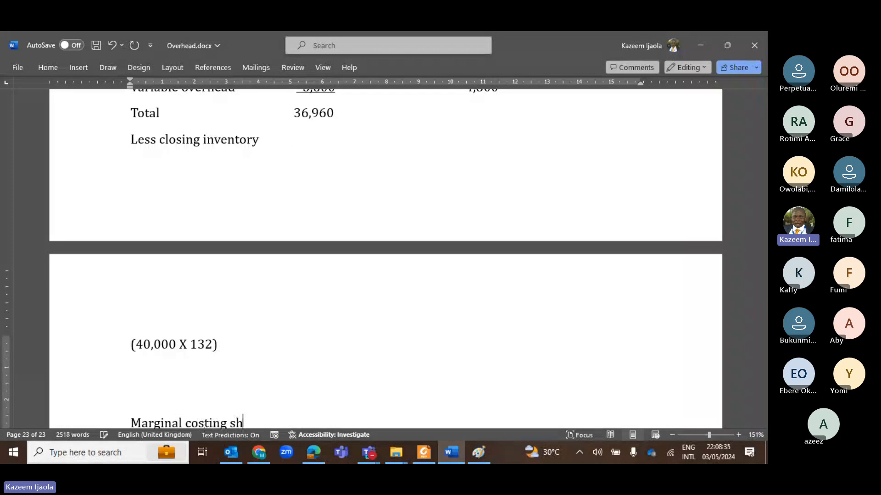
type("ould be")
key("shift+Home")
- Write the note "The closing stock under marginal costing should be value using the variable cost only" below the working
type("The closi")
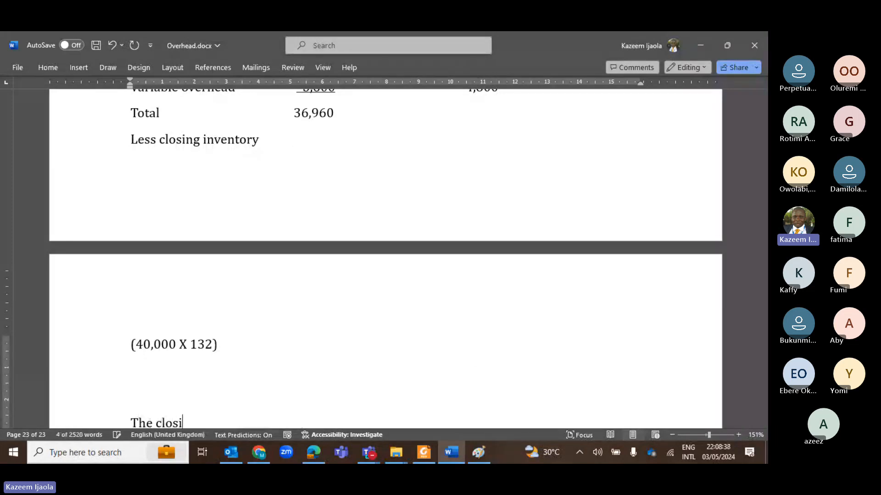
type("ng stock under marginal")
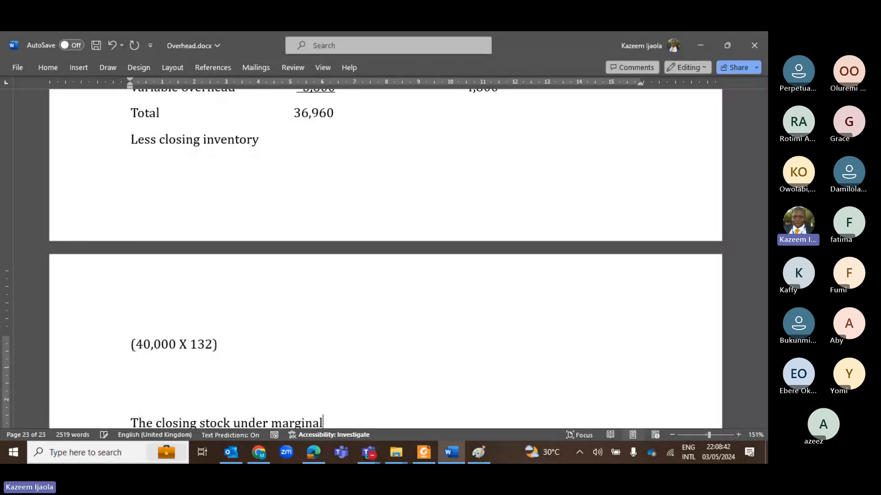
type(" costing should be")
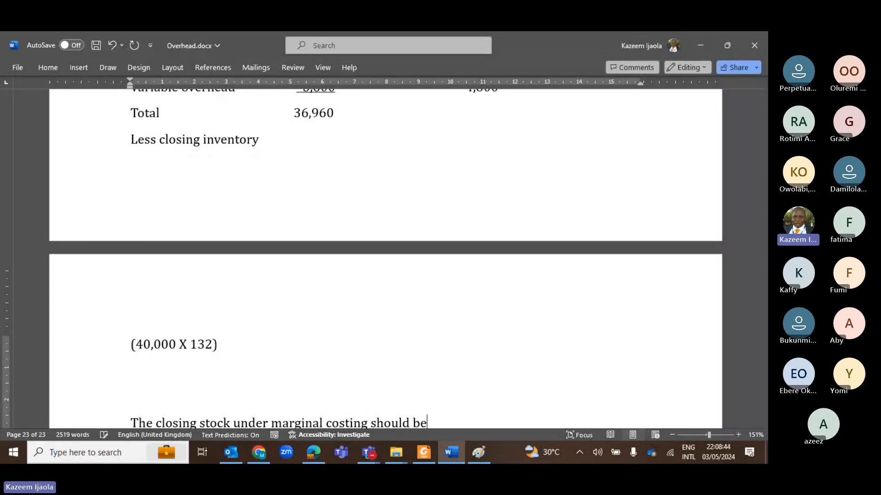
type(" value using the variav")
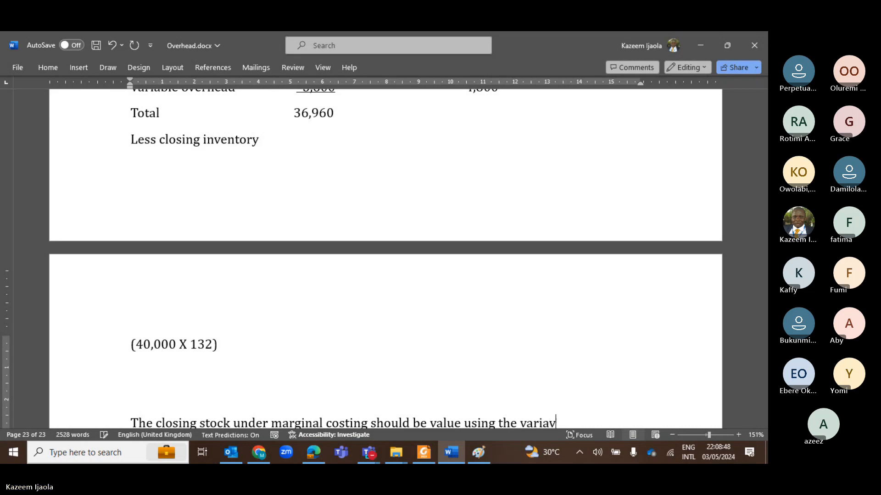
key("BackSpace")
type("ble cost onl")
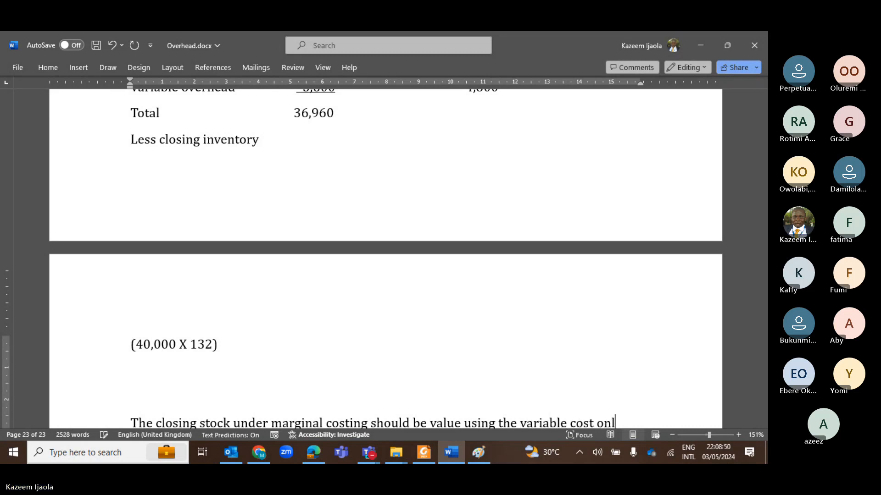
type("y")
key("shift+Return")
- Enter 5,280 in brackets as the first-quarter closing inventory beside the (40,000 X 132) working
key("Up")
key("Up")
key("Up")
key("Up")
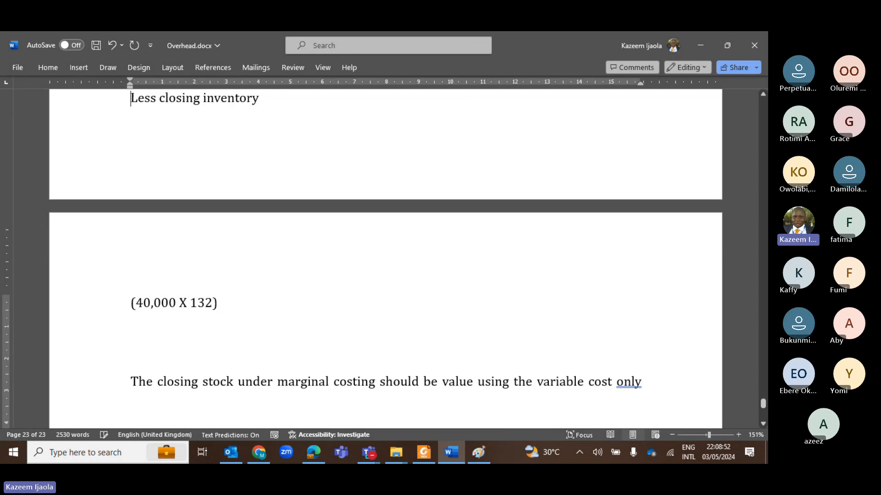
scroll(385, 257, "up", 1)
key("End")
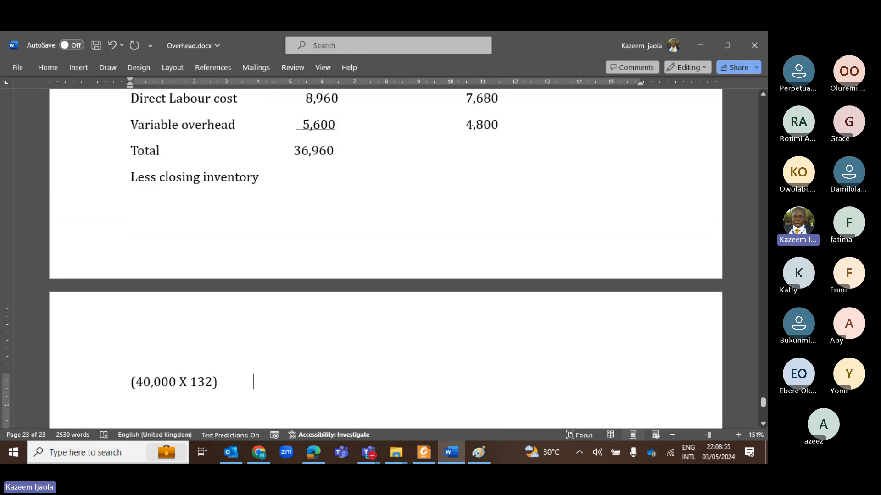
type("(")
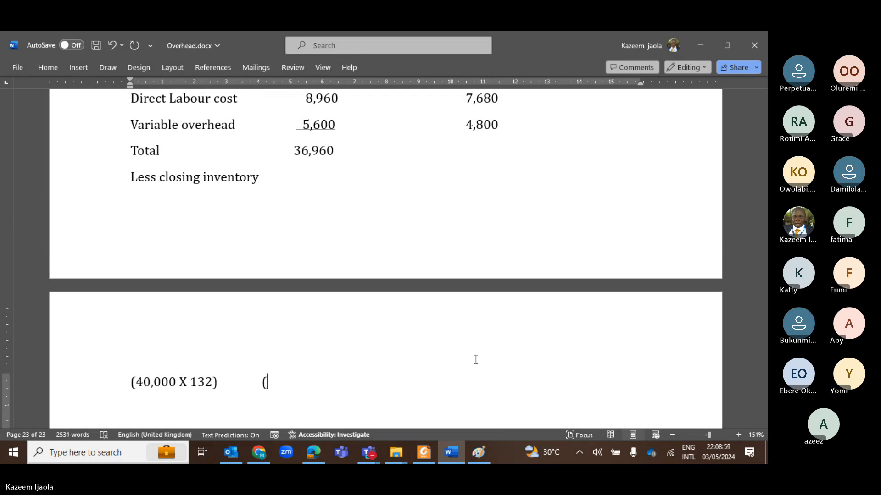
type("5,280)")
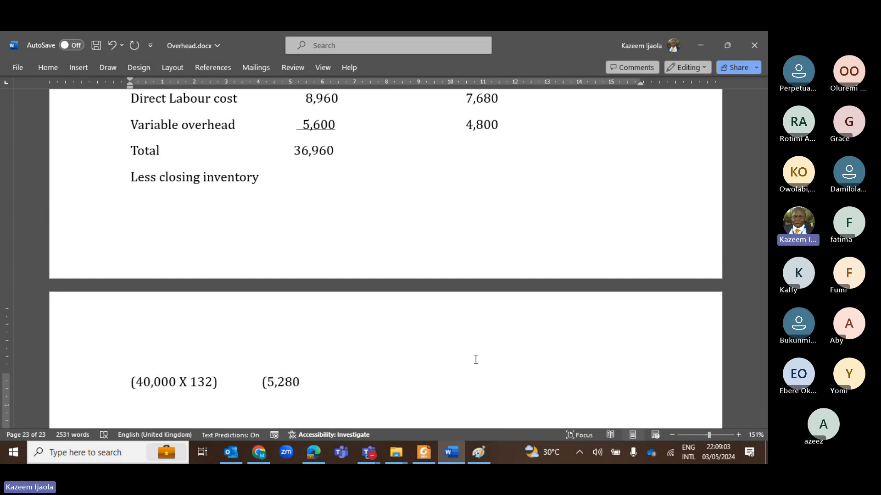
- Move the bracketed 5,280 beside the (40,000 X 132) working further across to align with the first-quarter figures
key("Left")
key("Left")
key("Left")
key("Left")
key("Left")
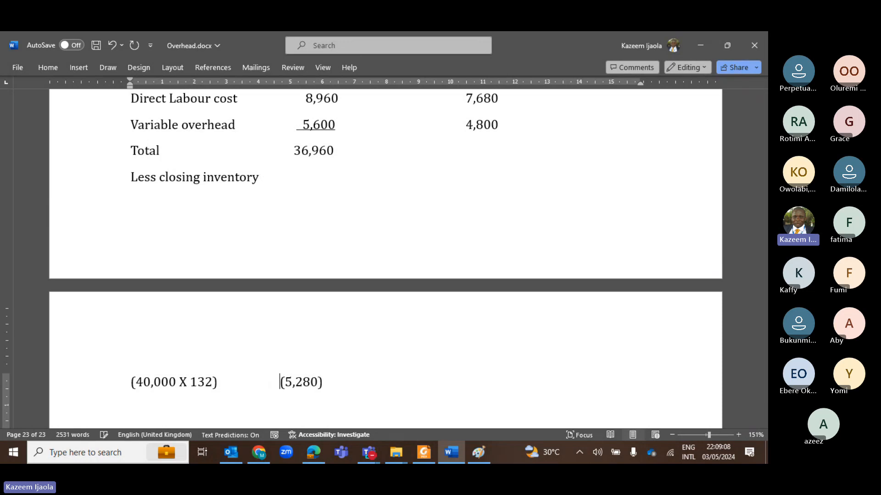
- Enter 5,280 as the second-quarter opening stock and align it with the cost figures beneath it
scroll(386, 256, "up", 3)
scroll(421, 208, "up", 1)
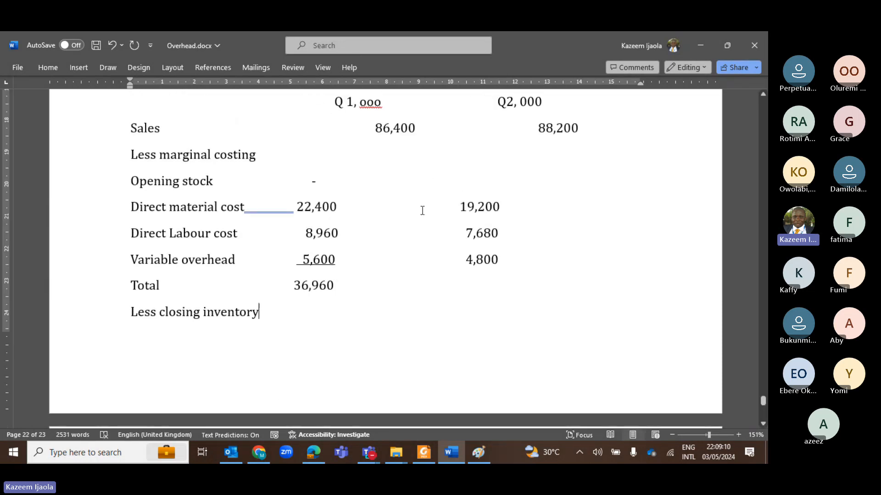
left_click(463, 186)
type("5,280")
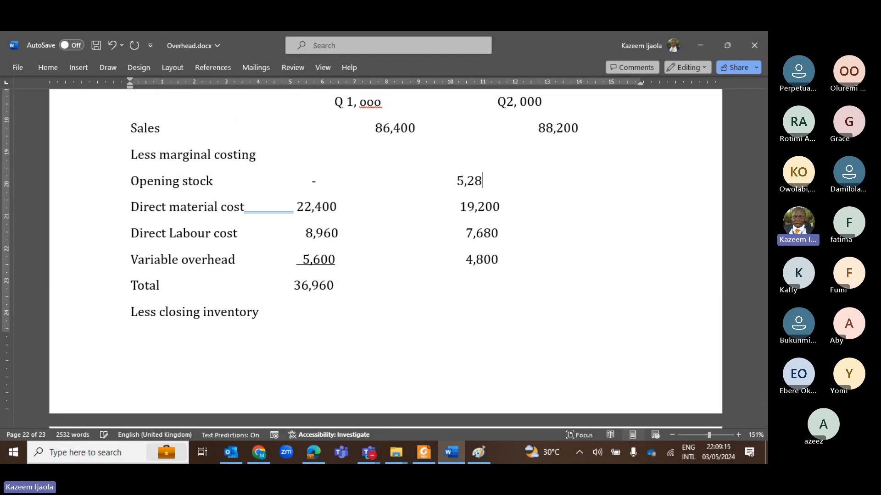
key("Left")
key("Left")
key("Left")
key("Left")
key("Left")
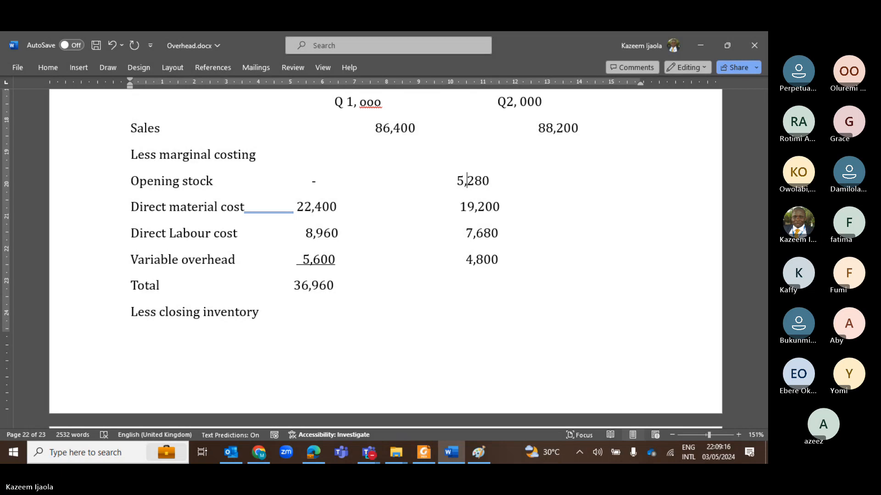
- Underline the second-quarter variable overhead figure
key("Down")
key("Down")
key("Down")
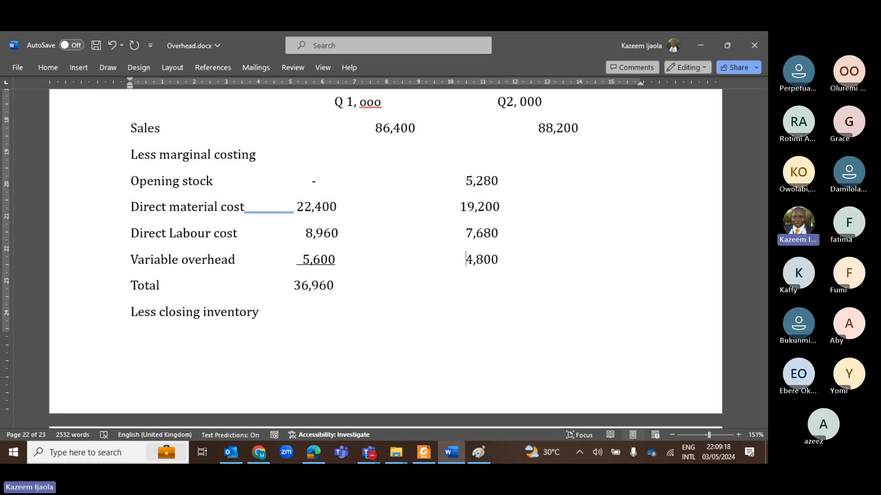
key("End")
key("shift+Left")
key("shift+Left")
key("shift+Left")
key("shift+Left")
key("shift+Left")
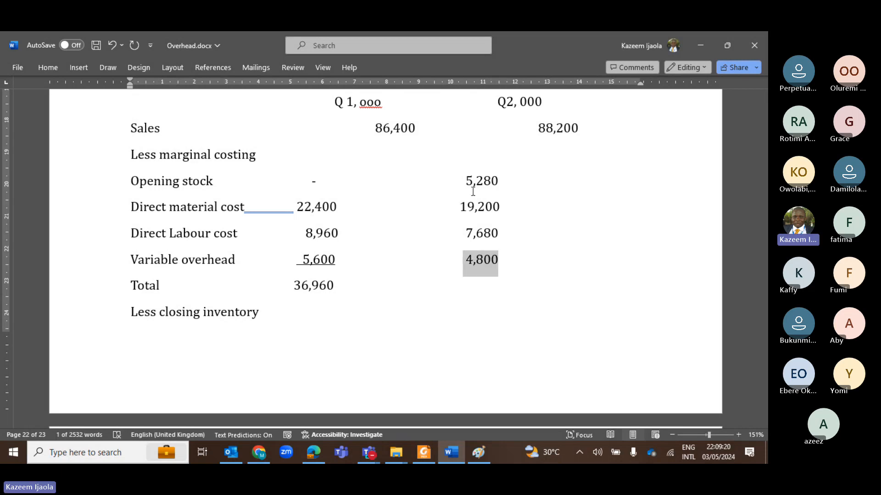
key("ctrl+u")
- Enter 36,960 as the second-quarter total on the Total row
key("Down")
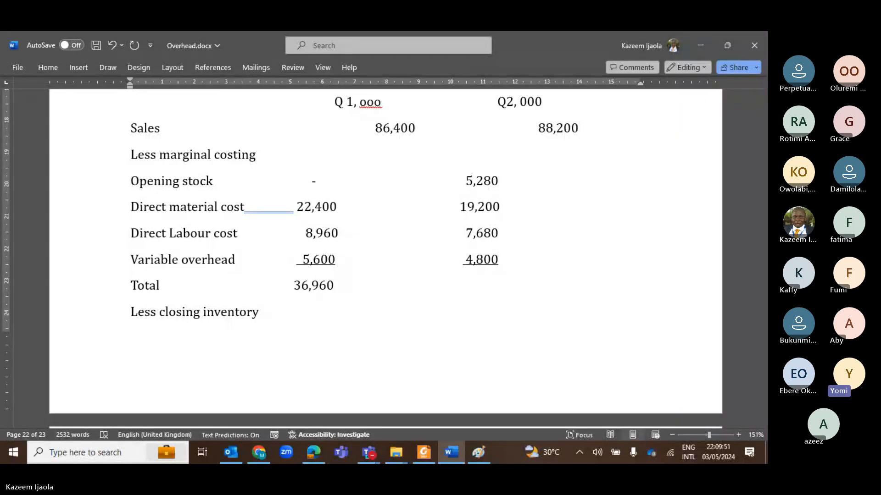
type("3")
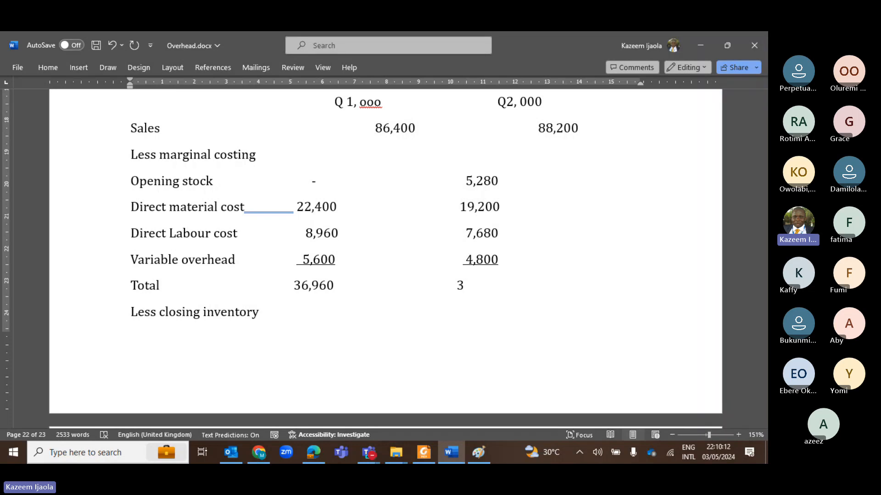
type("6,960")
- Examine the first-quarter production and sales units in the question for the closing inventory calculation
scroll(385, 252, "down", 2)
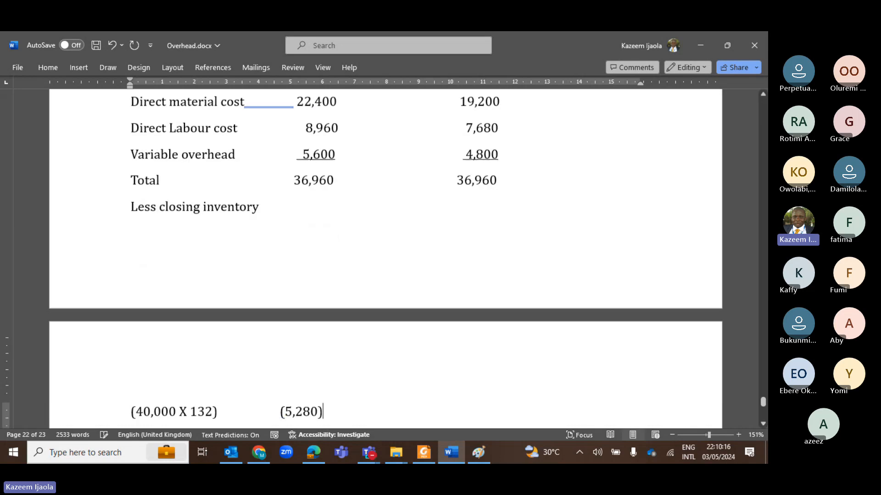
key("Down")
key("Down")
key("Down")
key("Down")
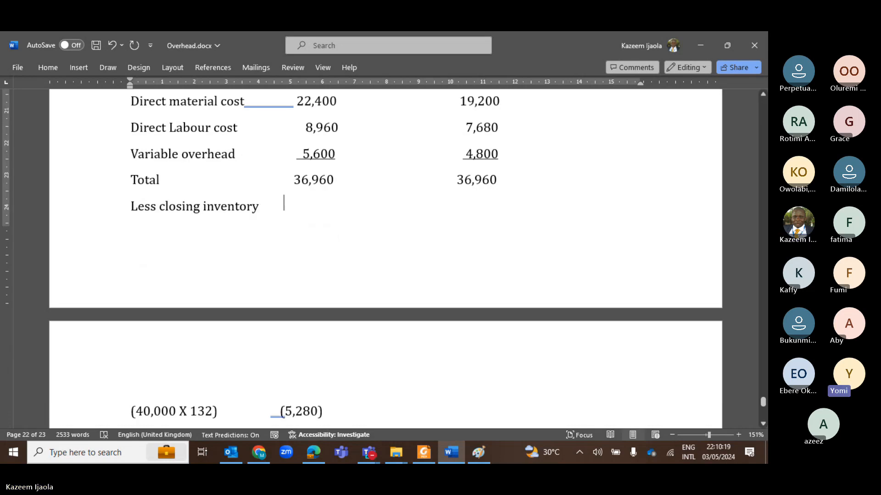
key("Up")
key("Up")
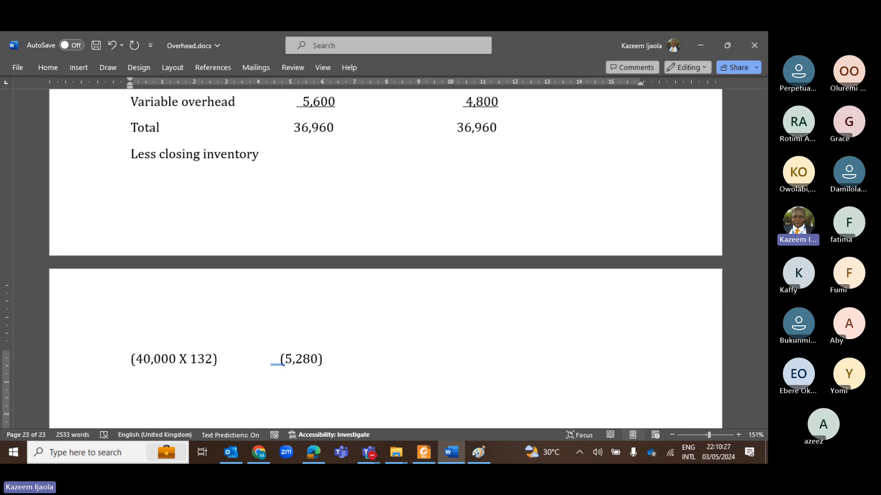
key("Page_Up")
key("Page_Up")
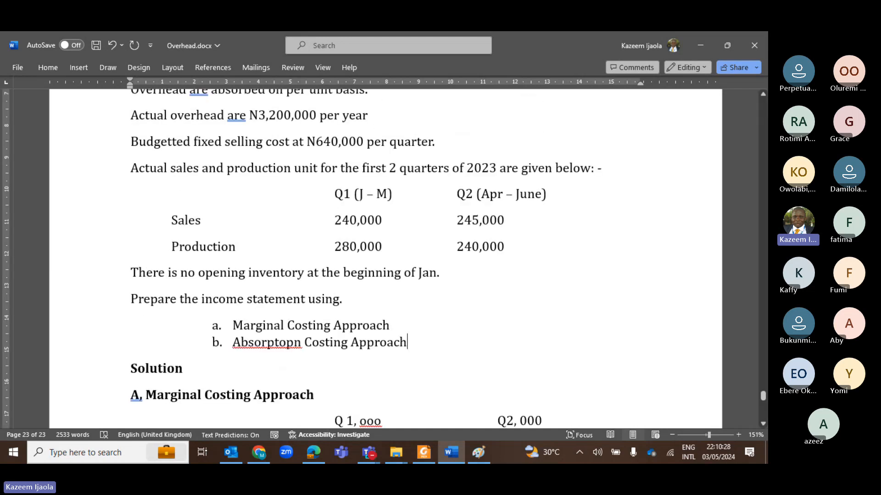
key("Up")
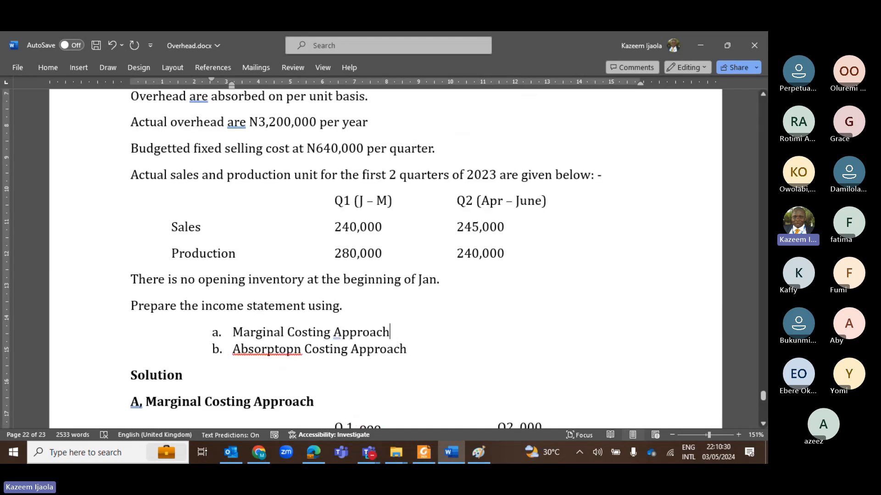
key("Up")
key("Up")
key("Up")
key("Left")
key("Left")
key("Right")
key("shift+Left")
key("shift+Left")
key("shift+Left")
key("shift+Left")
key("shift+Left")
key("shift+Left")
key("shift+Left")
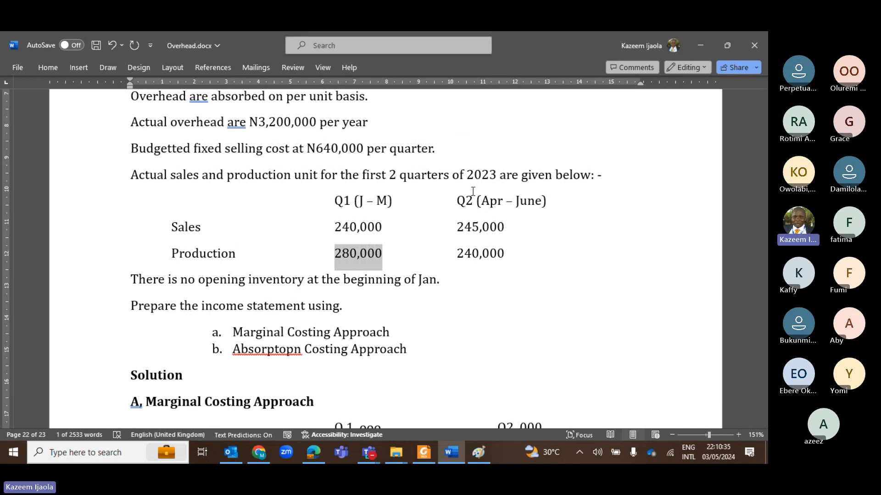
key("Up")
key("End")
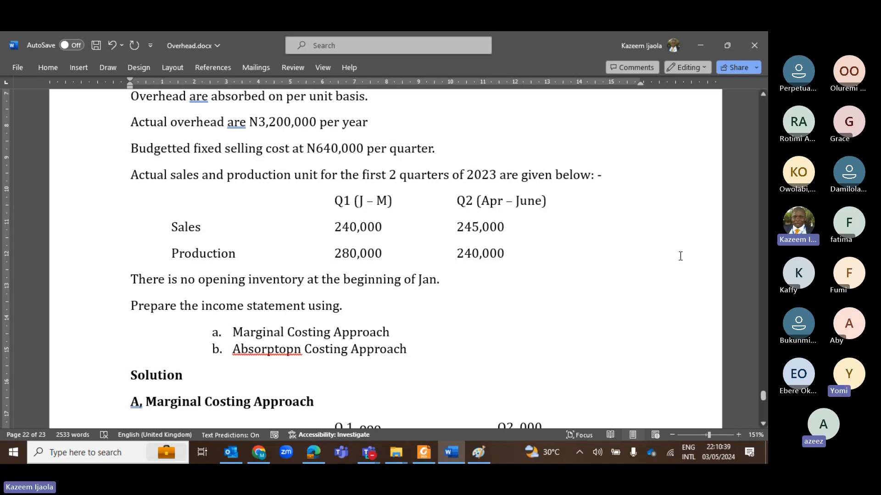
left_click(761, 318)
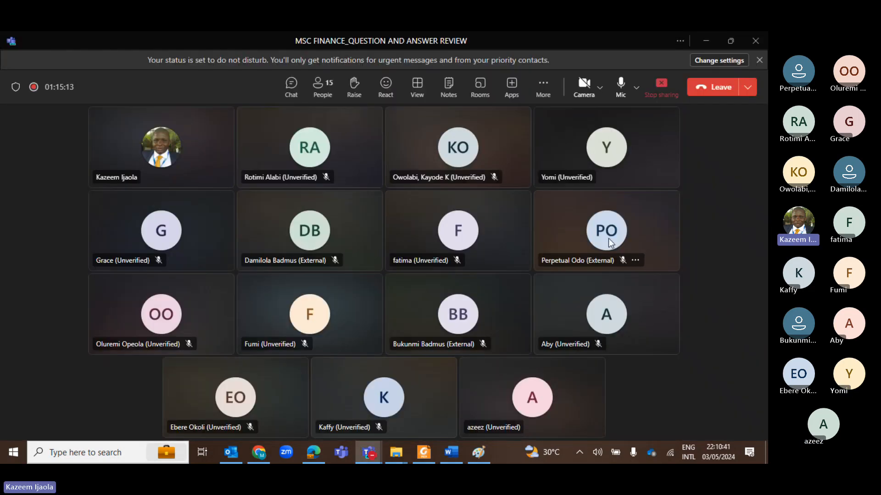
left_click(634, 260)
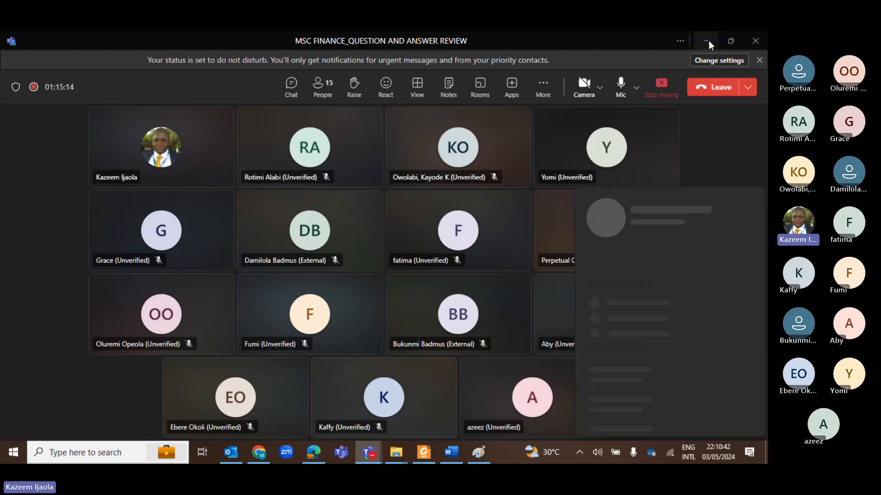
left_click(706, 40)
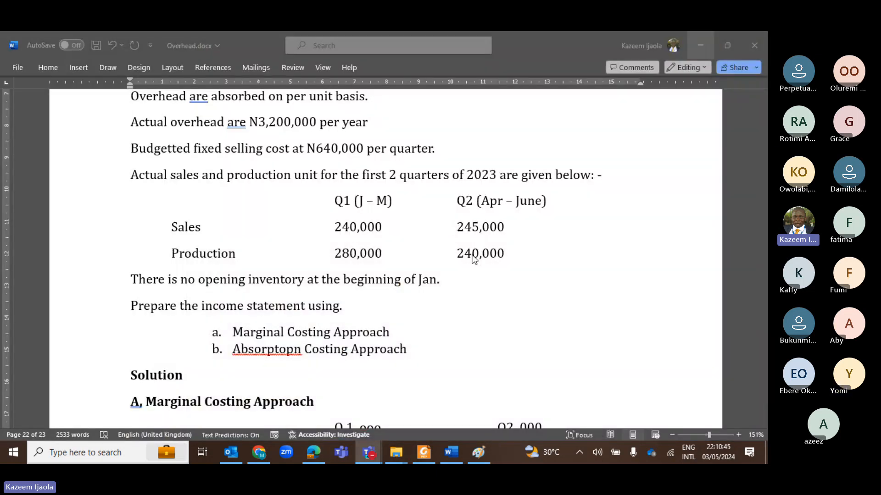
- Compare the second-quarter production and sales units in the question to work out the closing units
left_click(468, 255)
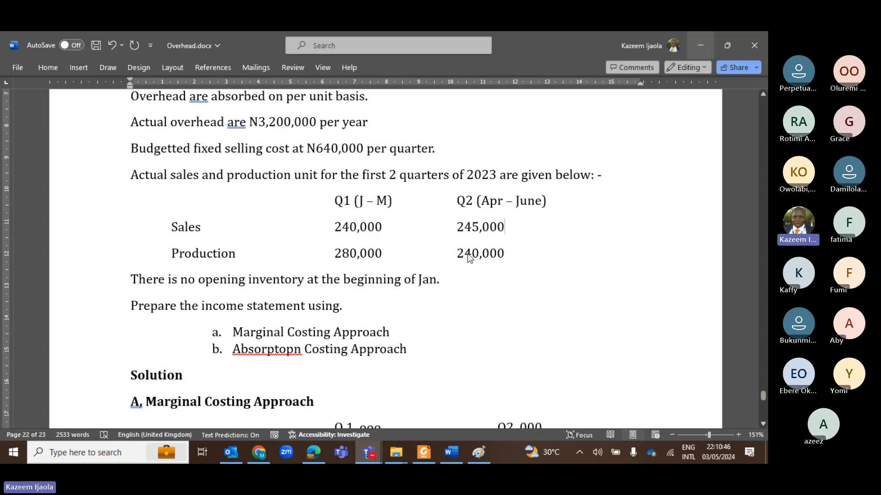
key("End")
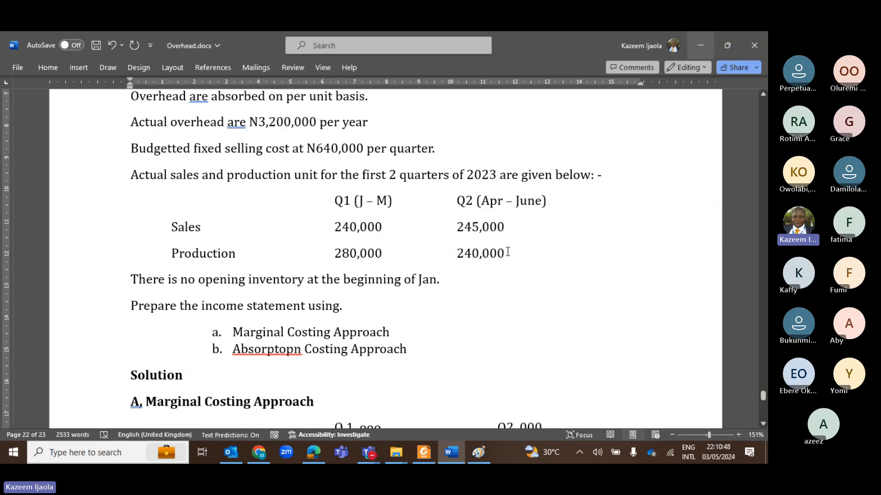
double_click(464, 253)
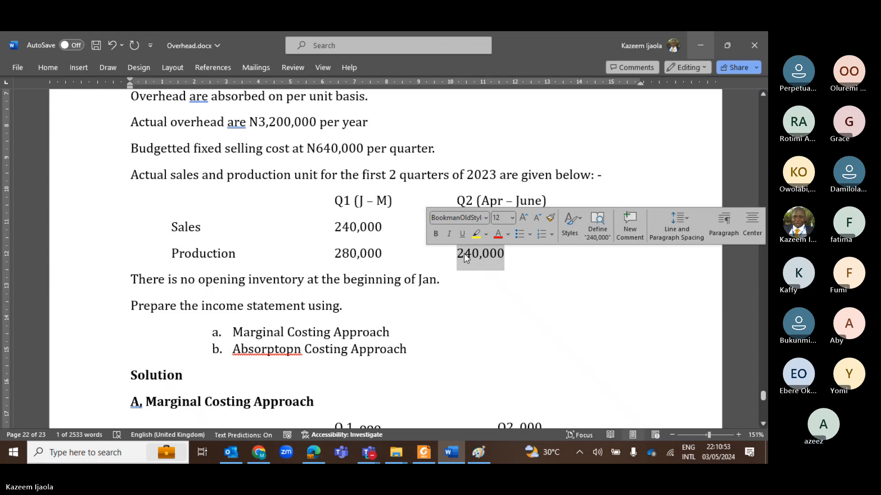
left_click(463, 253)
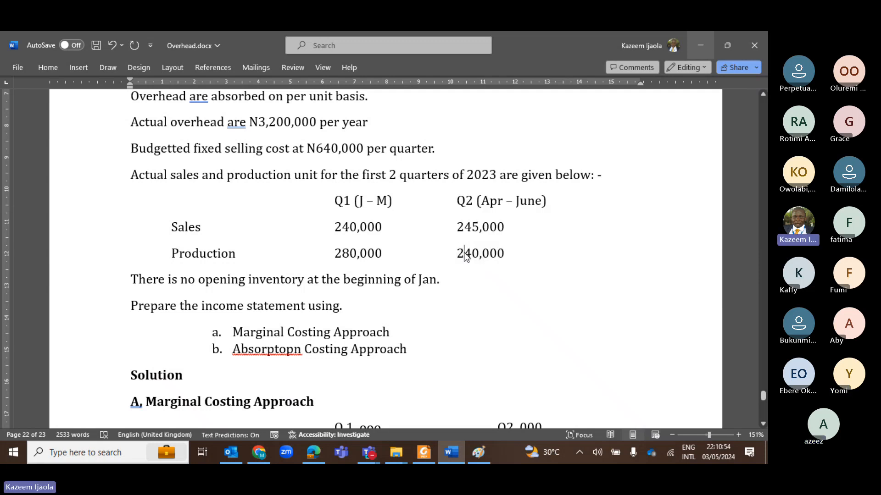
left_click(467, 228)
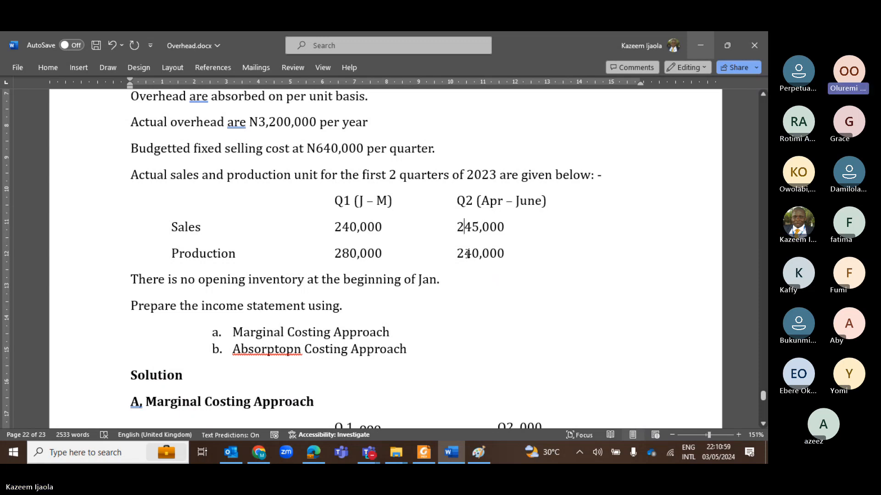
- Write the second-quarter closing inventory working (35,000 X 132) on the line below (40,000 X 132)
scroll(467, 253, "down", 5)
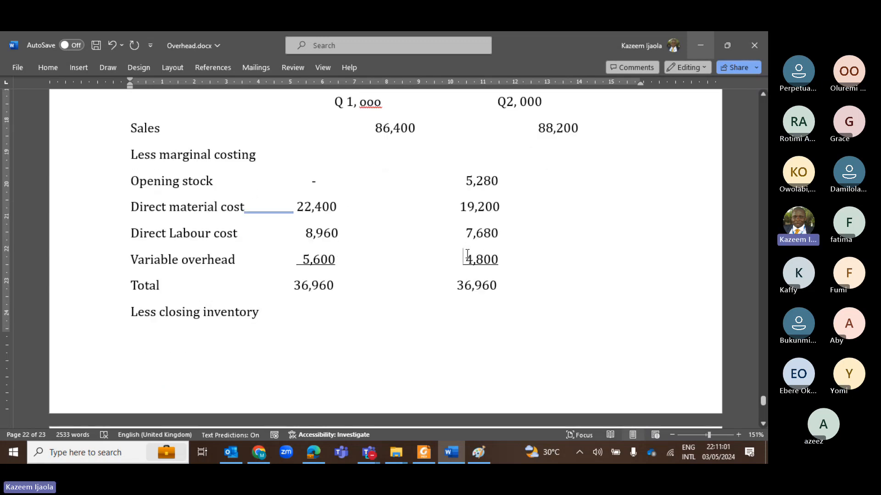
key("Down")
key("Down")
key("Down")
key("Down")
key("Down")
key("Down")
key("Up")
key("Up")
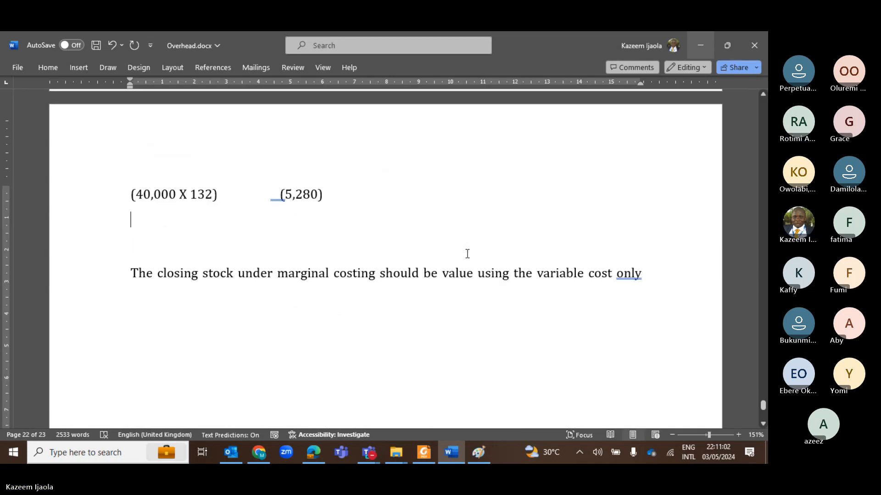
key("Up")
key("Up")
key("Up")
key("Up")
key("Down")
key("Down")
key("Down")
key("Down")
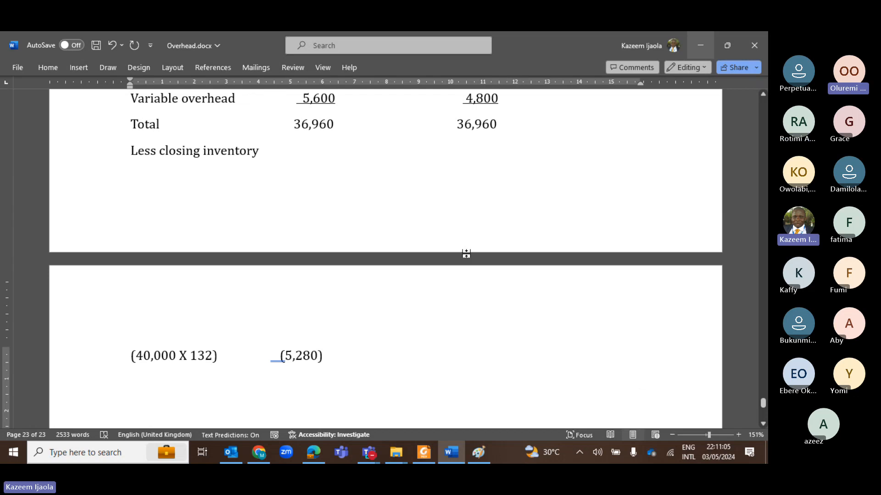
type("(35,000 ")
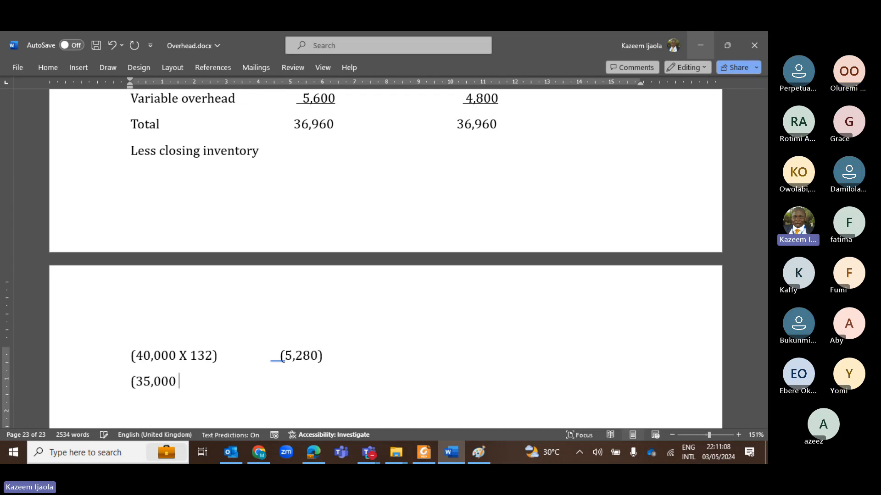
type("X 132)")
- Enter 4,620 in brackets in the second-quarter column beside the (35,000 X 132) working
key("Tab")
key("Tab")
key("Tab")
key("Tab")
key("Tab")
key("Tab")
type("(")
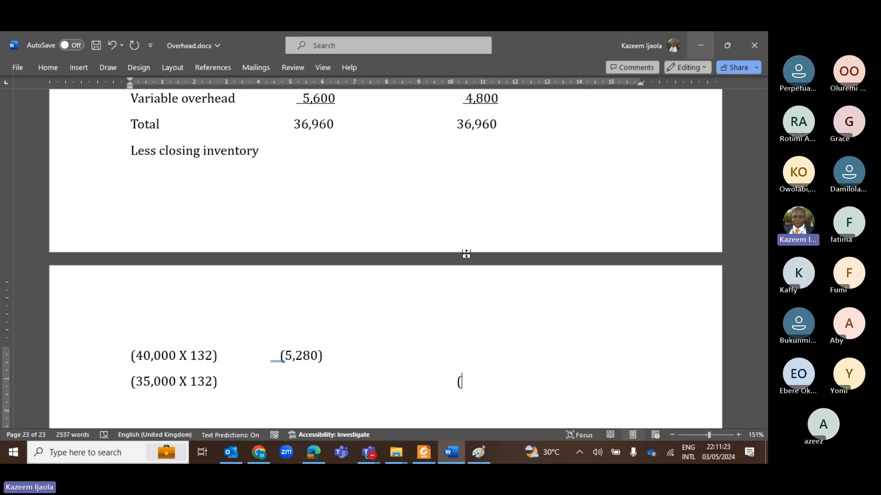
type("4,620)")
- Underline the bracketed second-quarter closing inventory figure
key("shift+Left")
key("shift+Left")
key("shift+Left")
key("shift+Left")
key("shift+Left")
key("shift+Left")
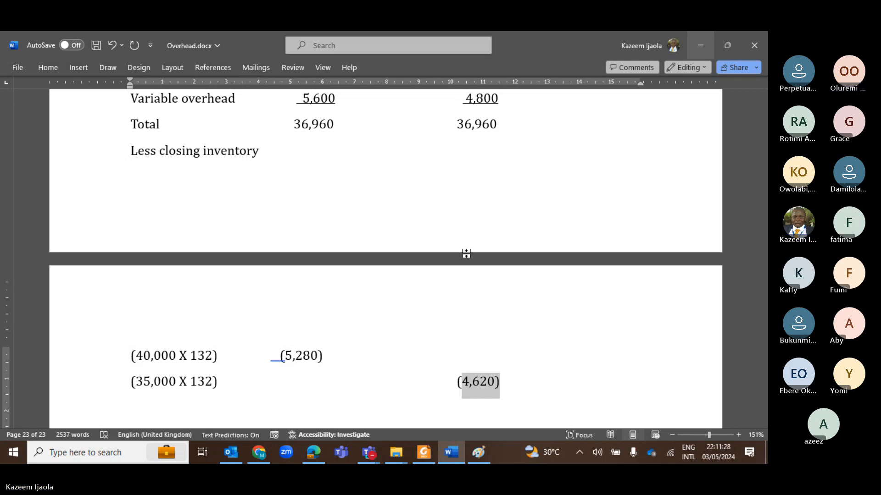
key("shift+Left")
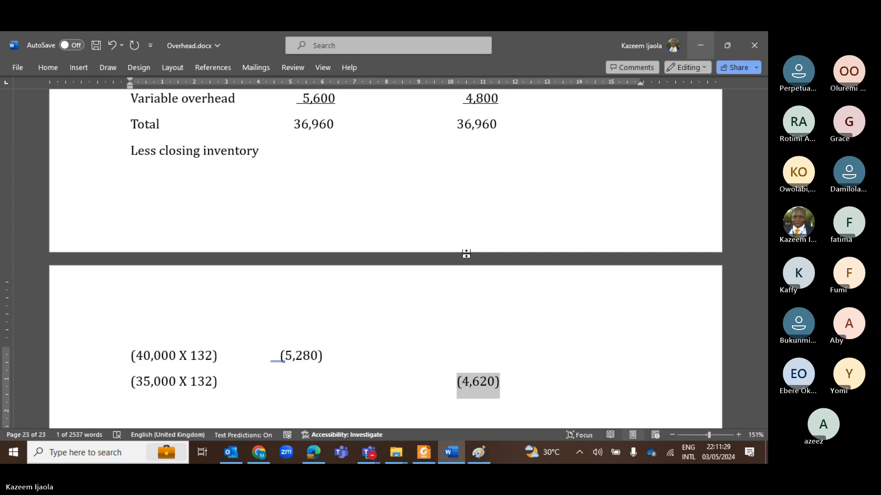
key("ctrl+u")
key("Up")
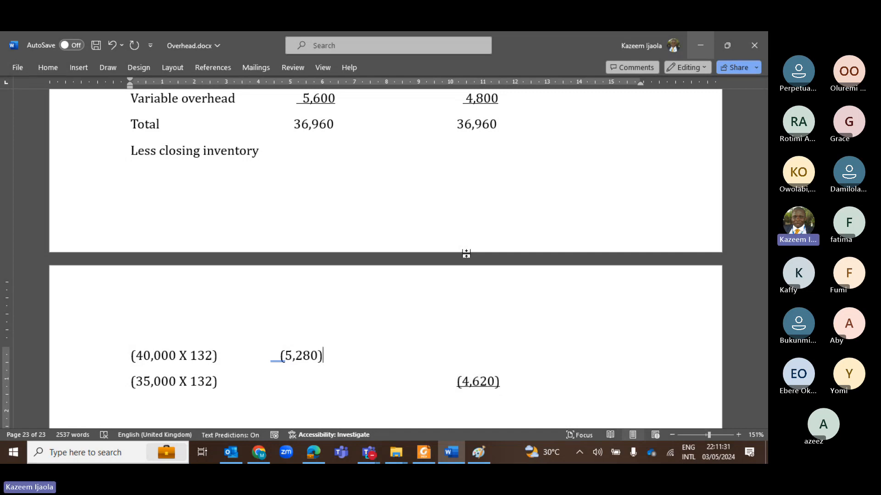
- Underline the bracketed first-quarter closing inventory figure beside the (40,000 X 132) working
key("shift+Left")
key("shift+Left")
key("shift+Left")
key("shift+Left")
key("shift+Left")
key("shift+Left")
key("shift+Left")
key("ctrl+u")
key("Up")
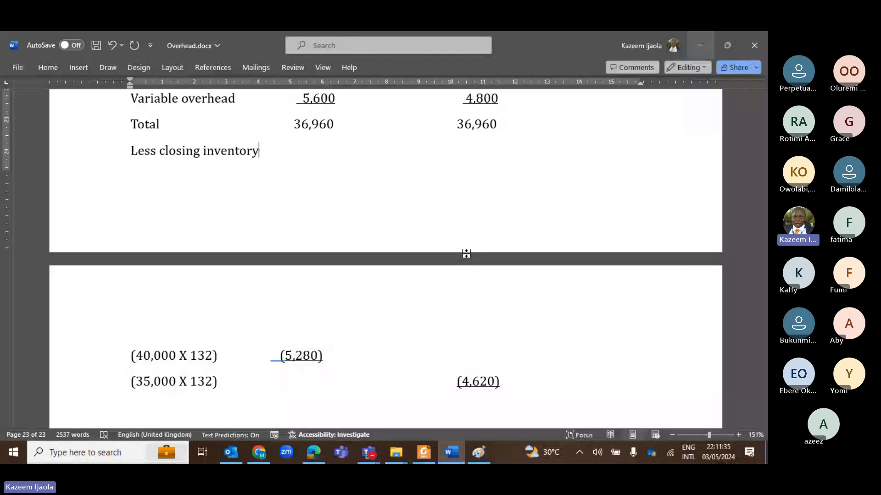
key("Up")
key("Right")
key("Right")
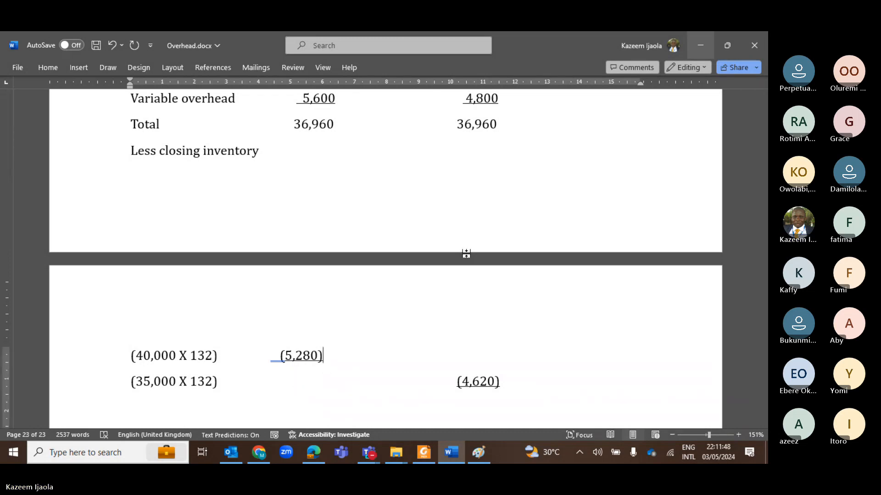
scroll(466, 254, "up", 2)
scroll(467, 254, "up", 3)
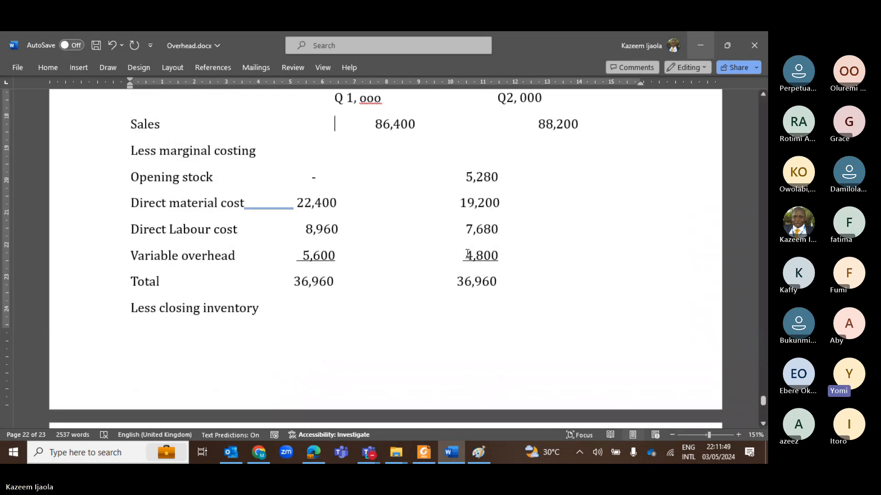
scroll(467, 254, "down", 5)
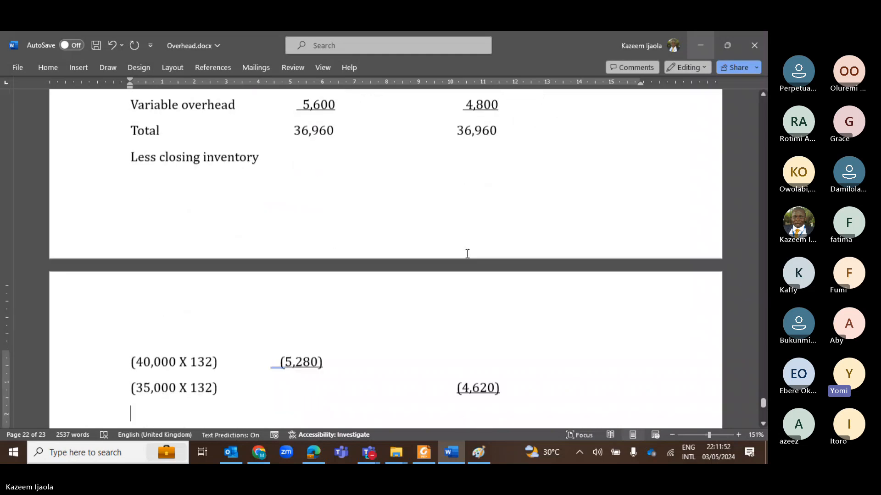
- Enter 32,340 in the first-quarter column on the (35,000 X 132) line
left_click(335, 384)
type("32,34")
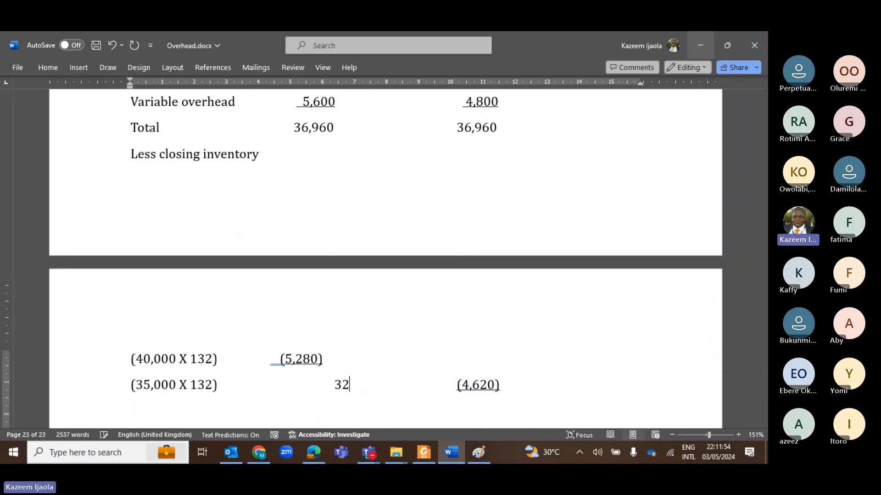
type("0")
key("Left")
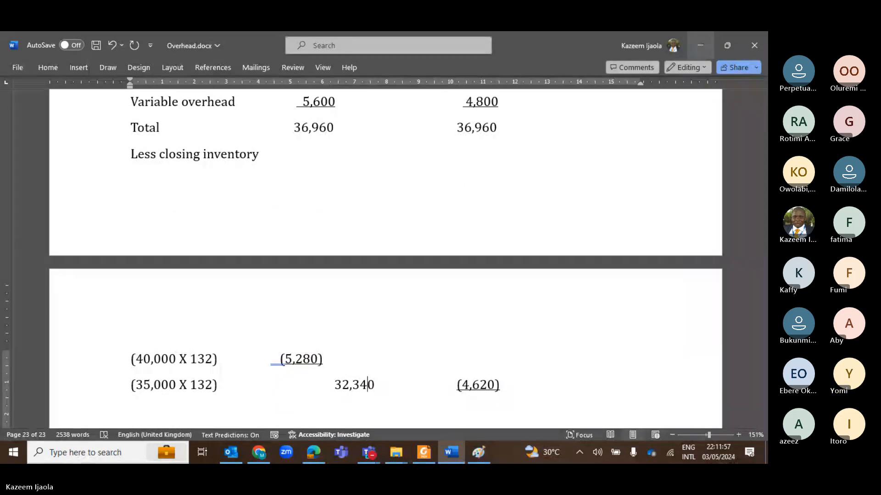
scroll(465, 254, "down", 5)
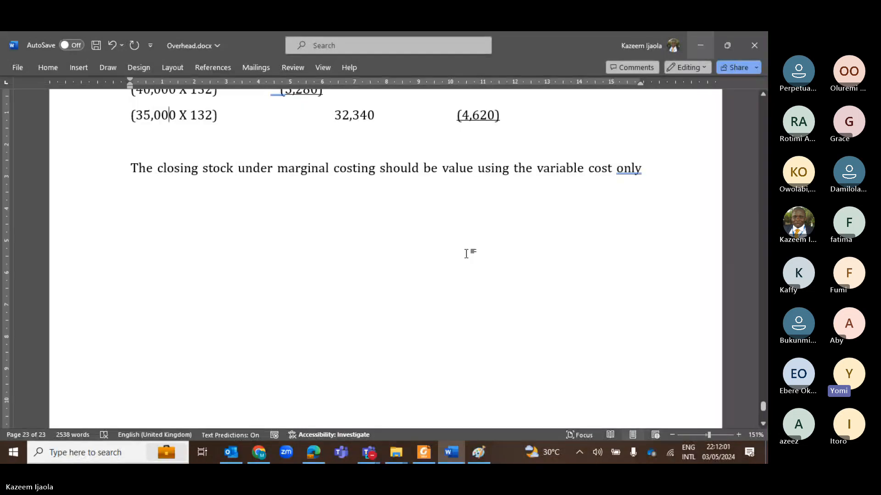
scroll(466, 253, "up", 5)
key("Up")
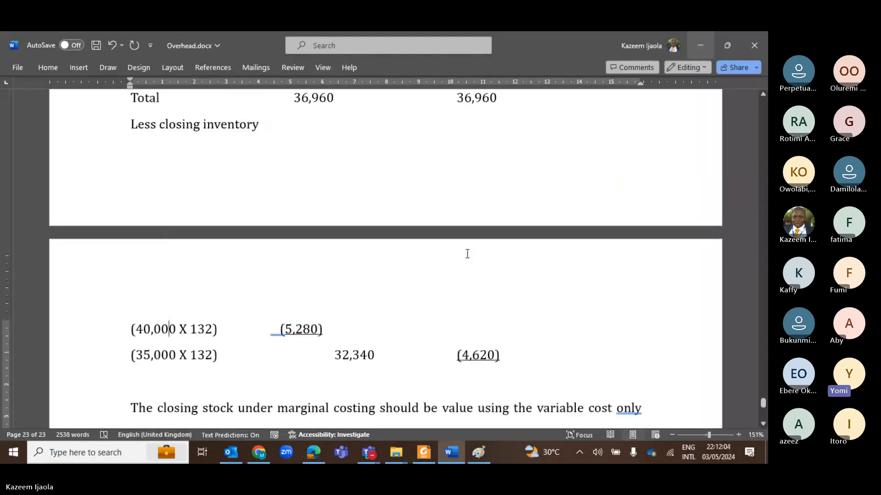
- Enter 32,340 in brackets at the end of the (35,000 X 132) line, after the second-quarter closing inventory, and adjust its spacing
key("Down")
key("Right")
key("Right")
key("Right")
key("Right")
key("Right")
key("Right")
key("Right")
key("Right")
key("Right")
key("Right")
key("Right")
key("Right")
key("Right")
key("Right")
key("Right")
key("Right")
key("Right")
key("Right")
key("Right")
key("Right")
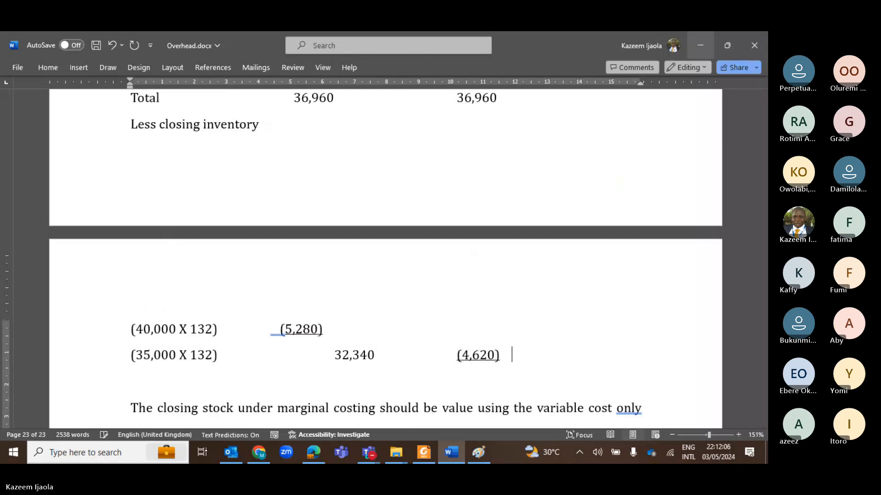
type("32,340")
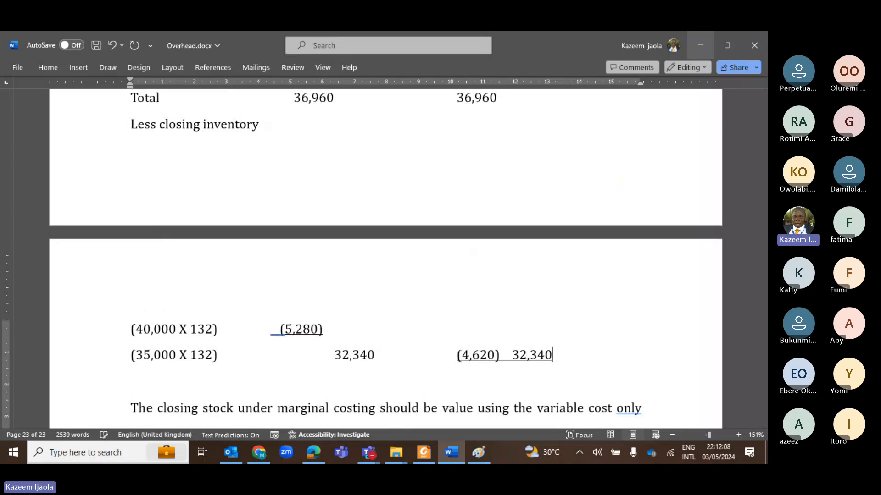
key("ctrl+Left")
type("(")
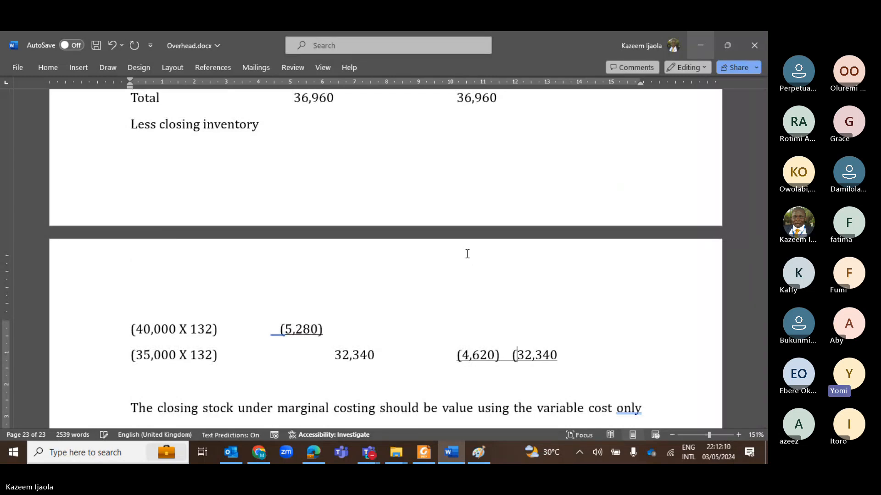
key("End")
type(")")
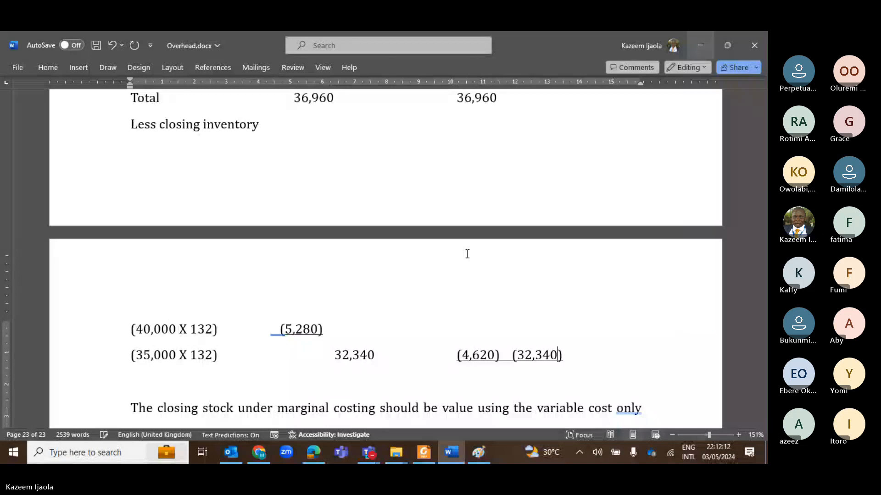
key("Left")
key("Left")
key("Left")
key("Left")
key("Left")
key("Left")
key("Left")
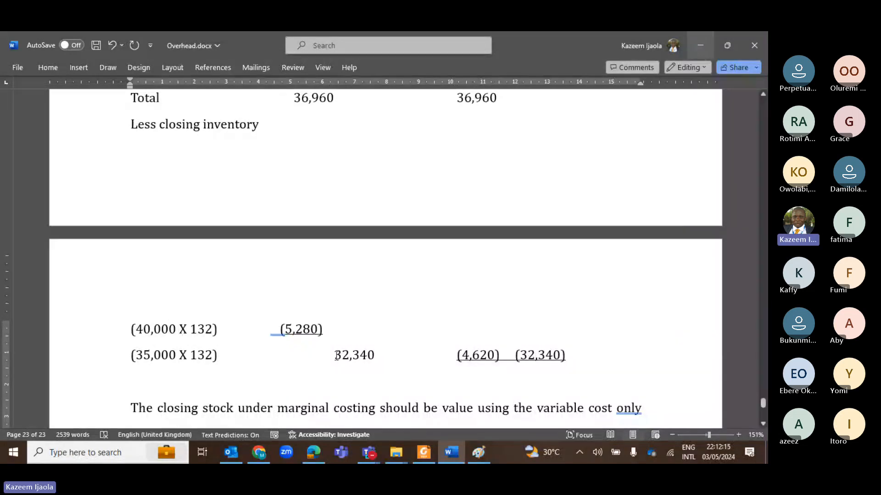
- Replace the first-quarter figure on the (35,000 X 132) line with 31,680 in brackets
double_click(336, 356)
key("Delete")
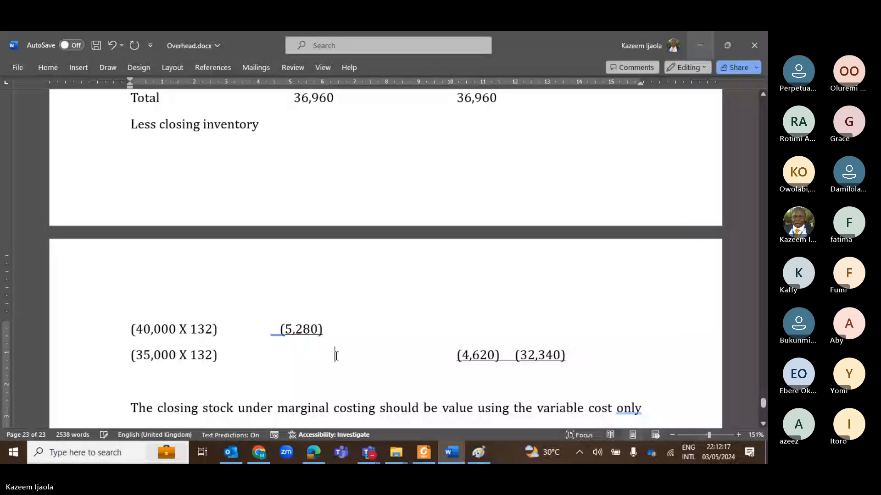
type("(")
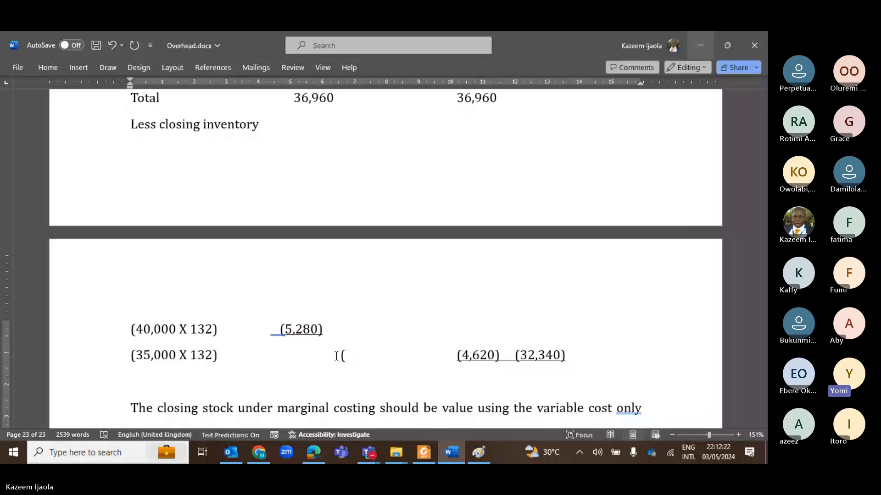
scroll(336, 356, "up", 1)
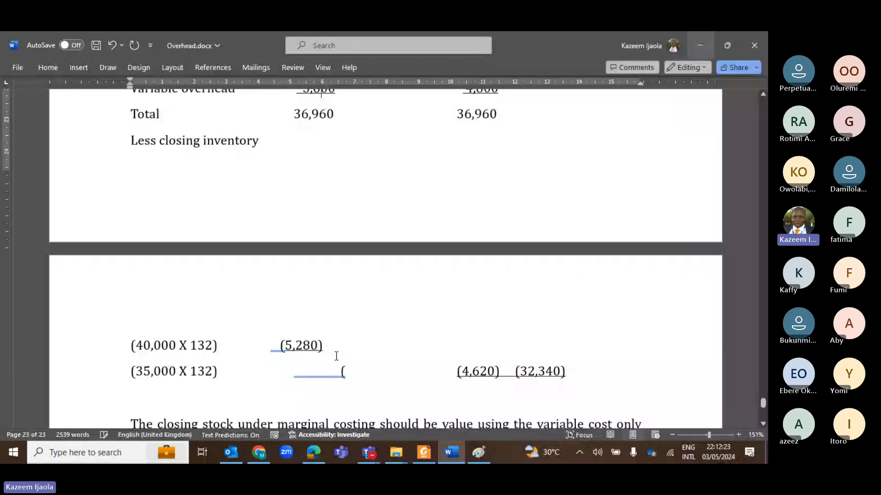
scroll(336, 356, "up", 5)
scroll(336, 356, "down", 4)
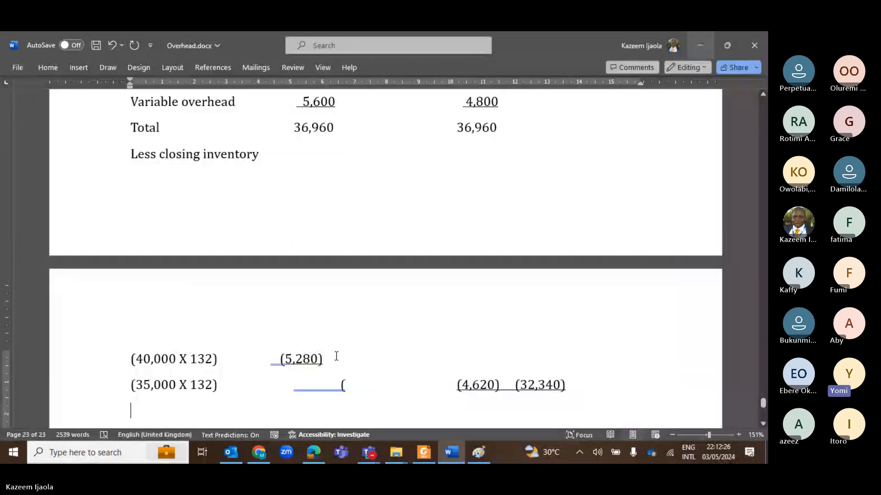
key("Up")
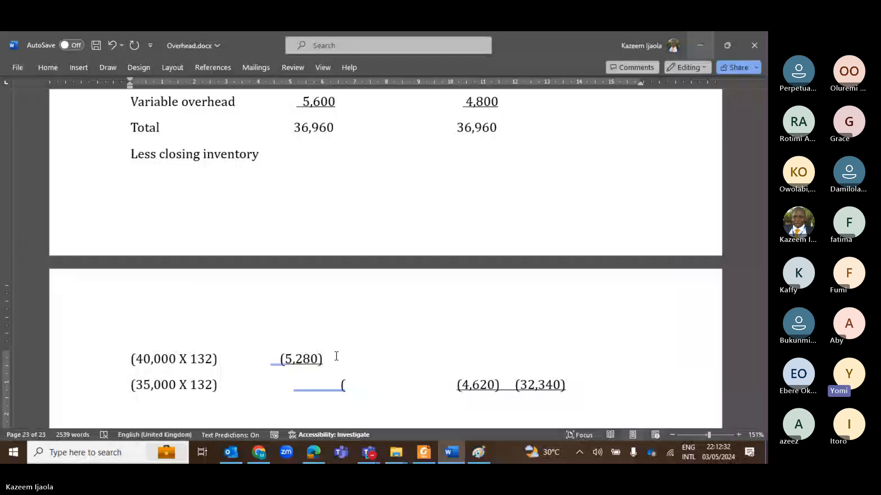
type("31")
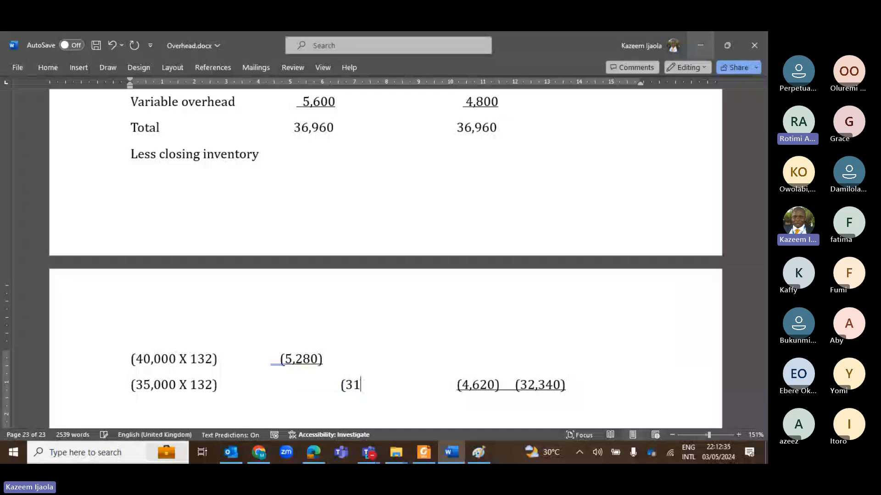
type(",680)")
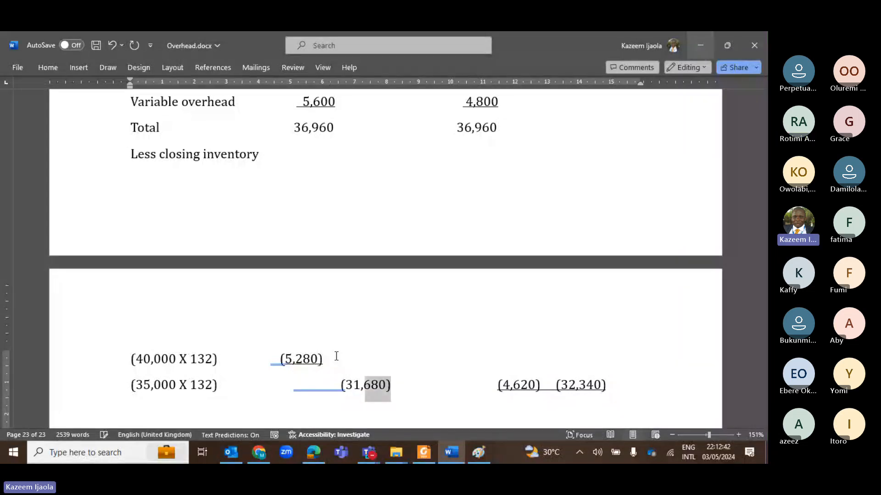
- Underline the bracketed first-quarter marginal cost figure on the (35,000 X 132) line
key("shift+Left")
key("shift+Left")
key("shift+Left")
key("ctrl+u")
key("Down")
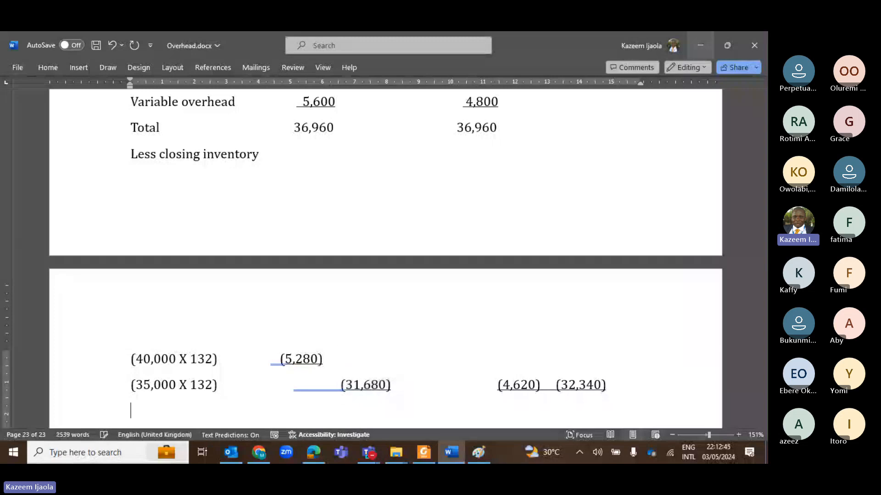
- Add a Contribution label without underlining on the line below the (35,000 X 132) working
type("Contrib")
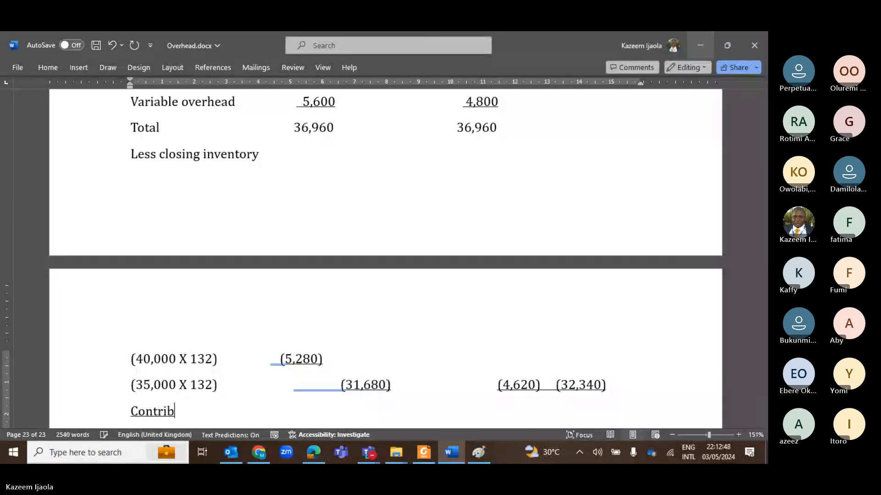
type("ution")
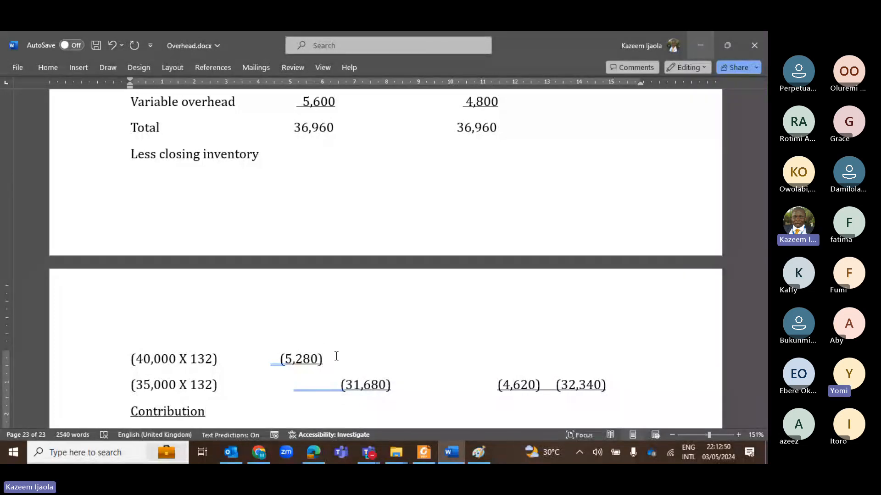
key("ctrl+shift+Left")
key("ctrl+u")
key("Down")
key("Up")
key("Tab")
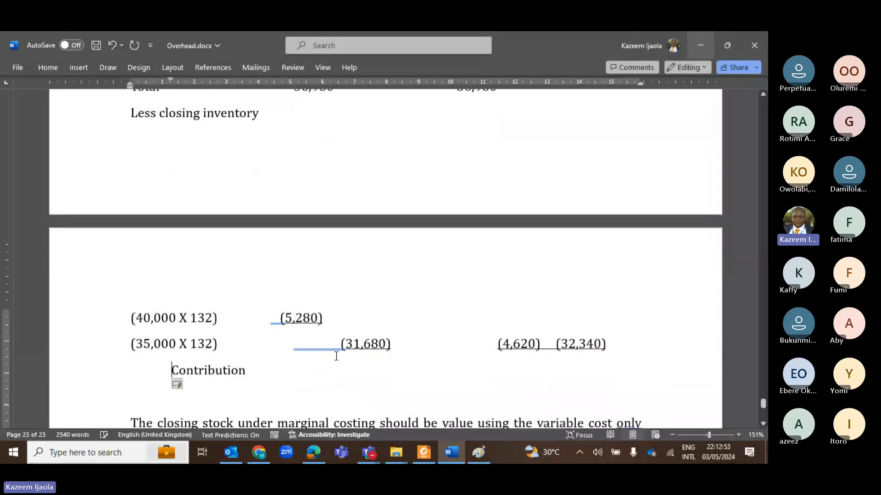
key("BackSpace")
- Enter 54,720 as the first-quarter figure on the Contribution line, aligned beneath the bracketed marginal cost
key("End")
key("Tab")
key("Tab")
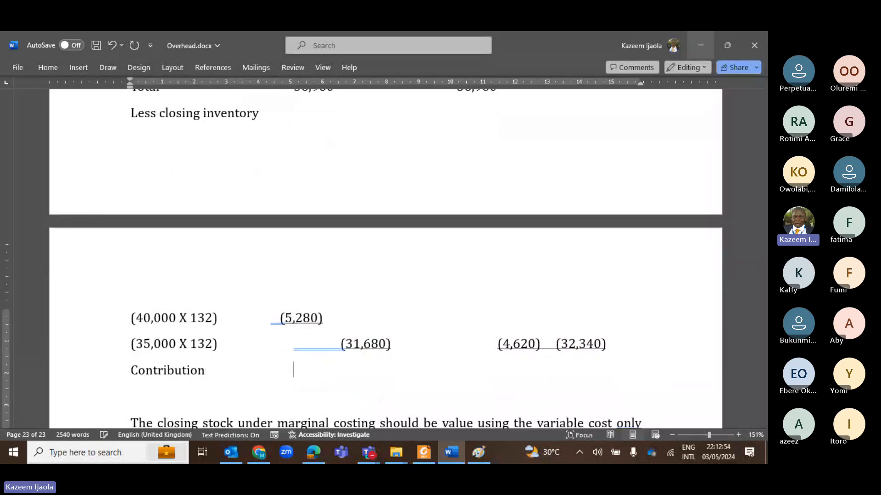
scroll(386, 259, "up", 3)
scroll(385, 260, "down", 2)
key("Tab")
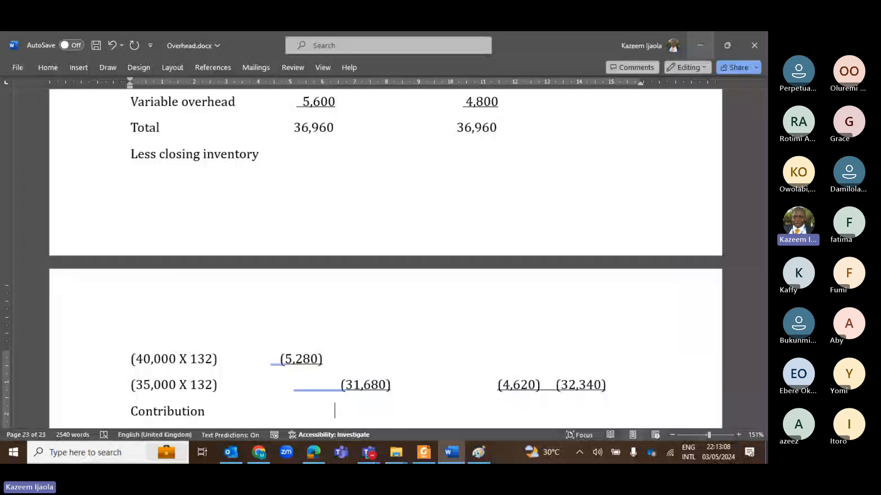
type("54,720")
key("Left")
key("Left")
key("Left")
key("Left")
key("Left")
key("Left")
- Enter 55,860 as the second-quarter figure on the Contribution line
key("End")
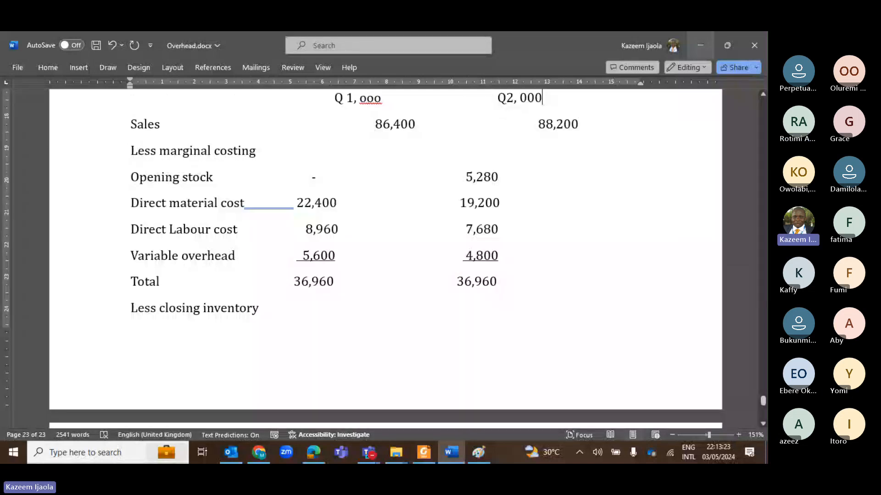
key("Down")
key("Down")
key("Down")
key("Down")
key("Down")
key("Down")
key("Down")
key("Down")
key("Down")
key("Down")
key("Down")
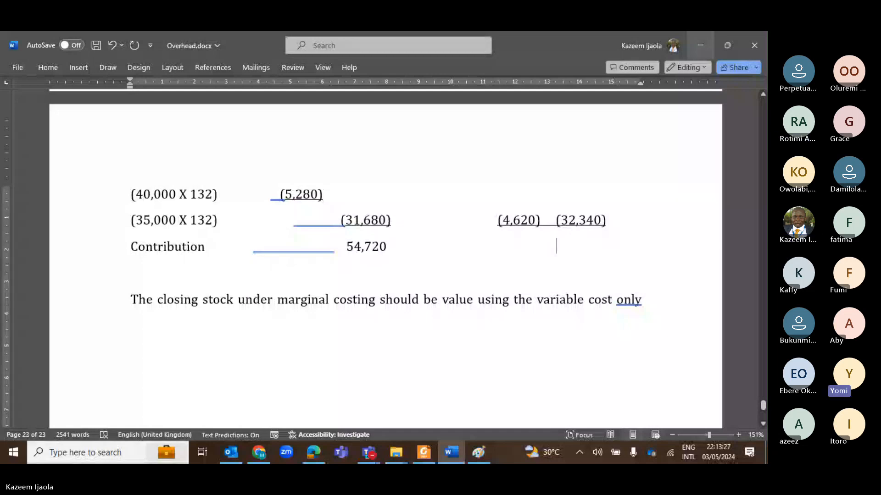
type("55,")
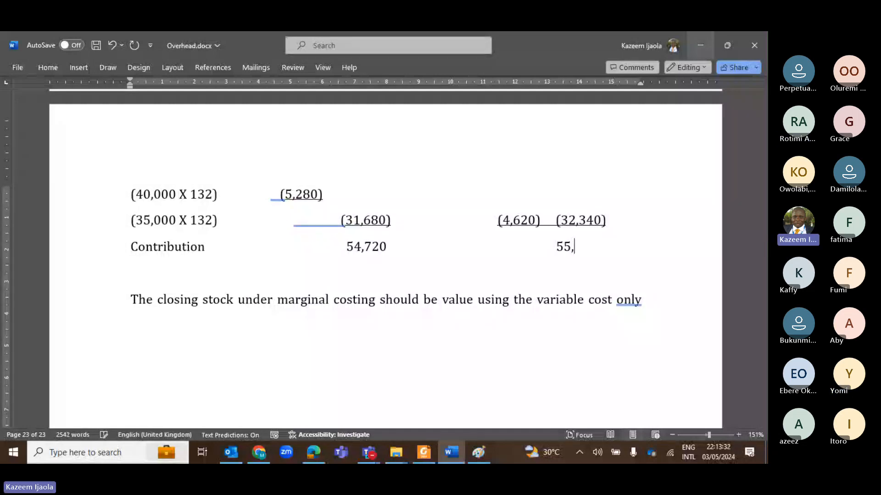
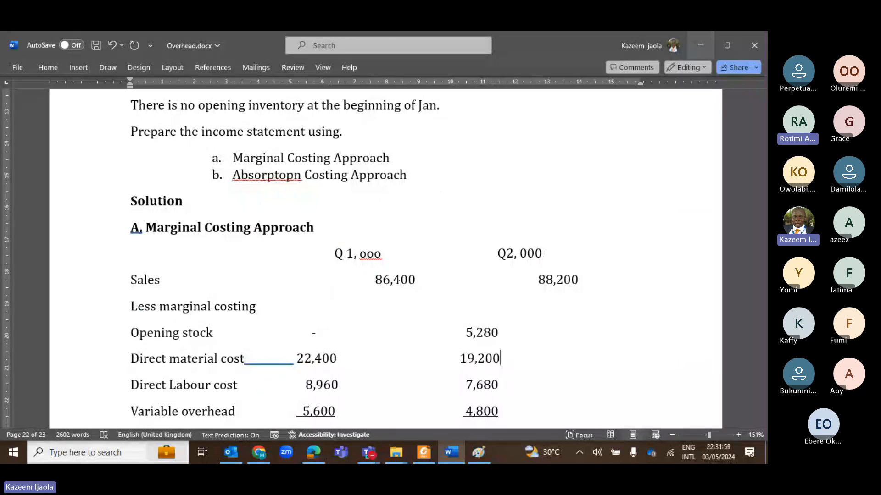
- Review the marginal costing income statement from the sales and variable cost lines down to the final profit
key("Down")
key("Down")
key("Down")
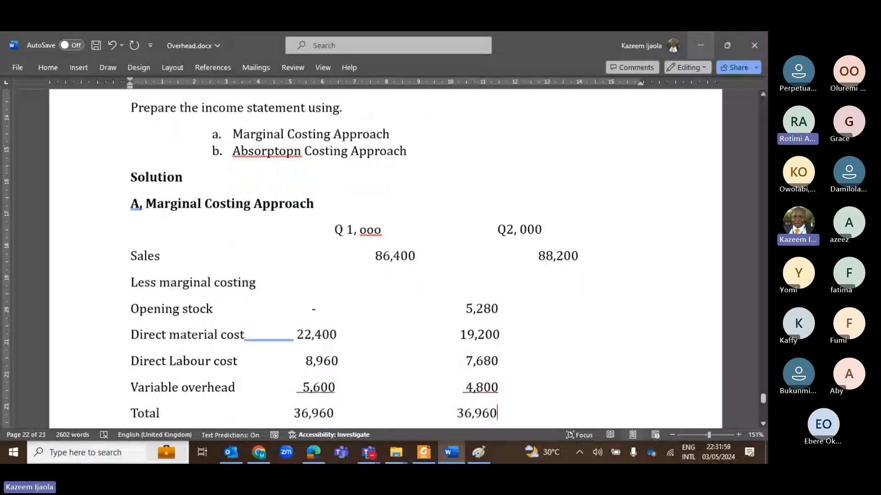
key("Down")
key("Down")
key("Down")
key("Up")
key("Up")
key("Up")
key("Up")
key("Up")
key("Up")
key("Up")
key("Down")
key("Down")
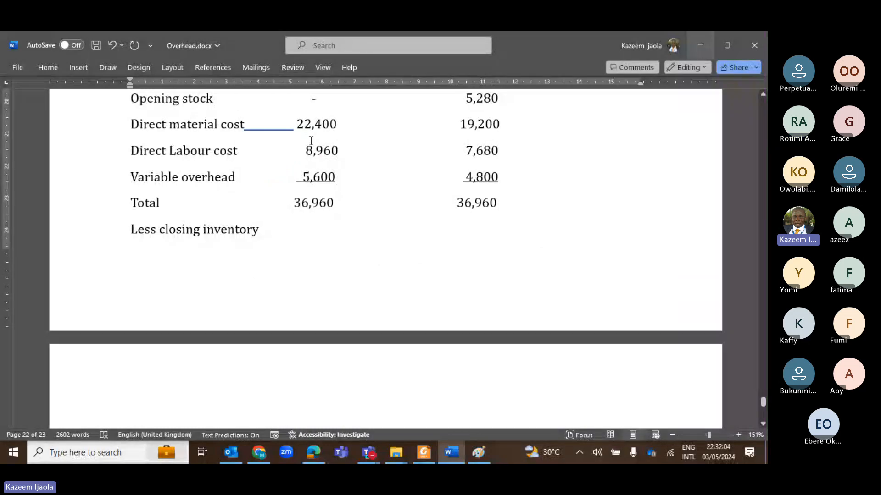
key("Down")
key("Down")
key("Down")
key("Down")
key("Down")
key("Down")
key("Down")
key("Down")
key("Down")
key("Down")
key("Down")
key("Down")
key("Down")
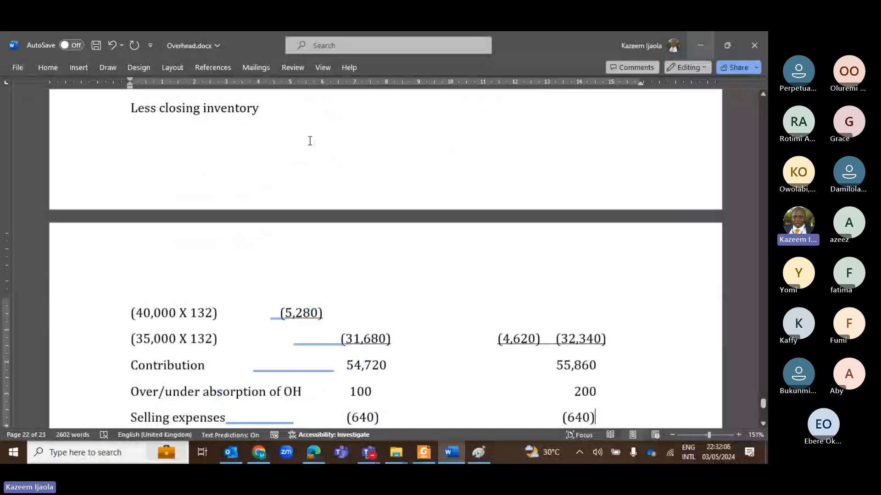
key("Down")
key("Down")
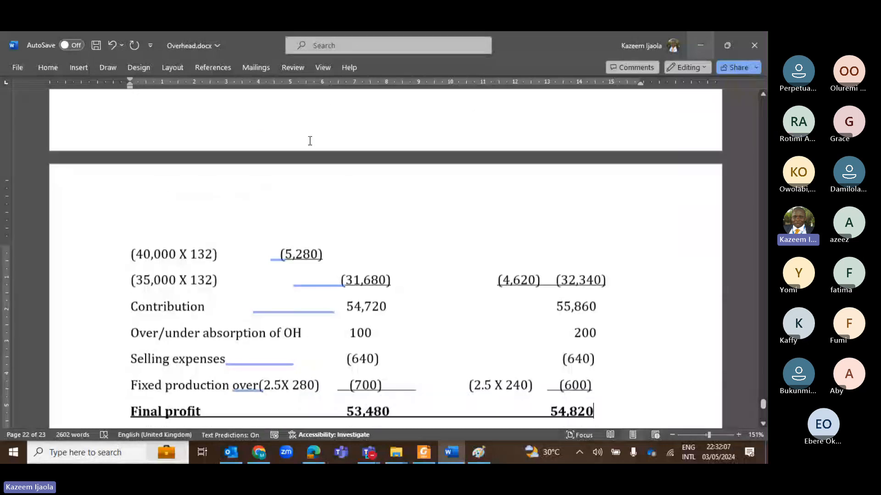
key("Up")
key("Up")
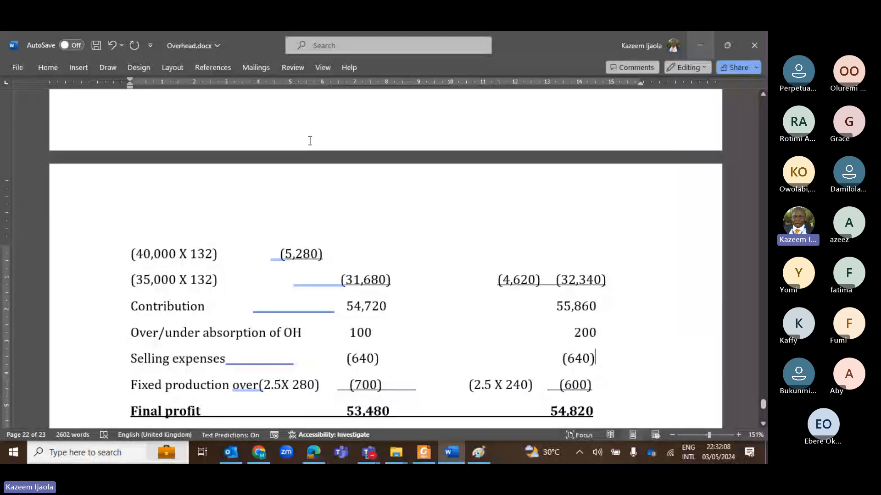
left_click(319, 348)
scroll(356, 386, "down", 1)
type("c.")
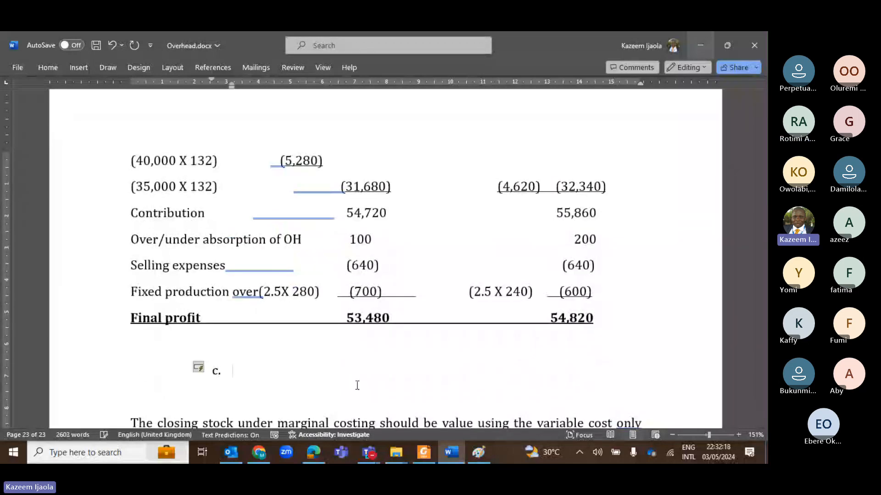
left_click(738, 312)
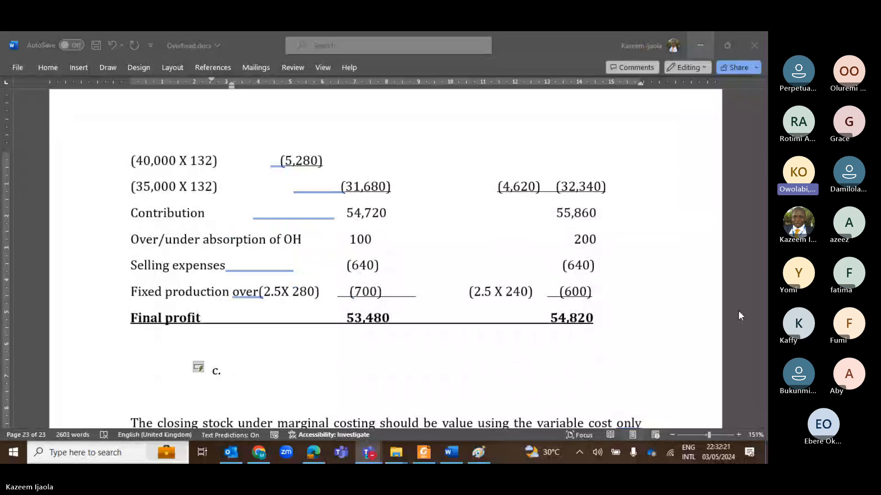
left_click(259, 371)
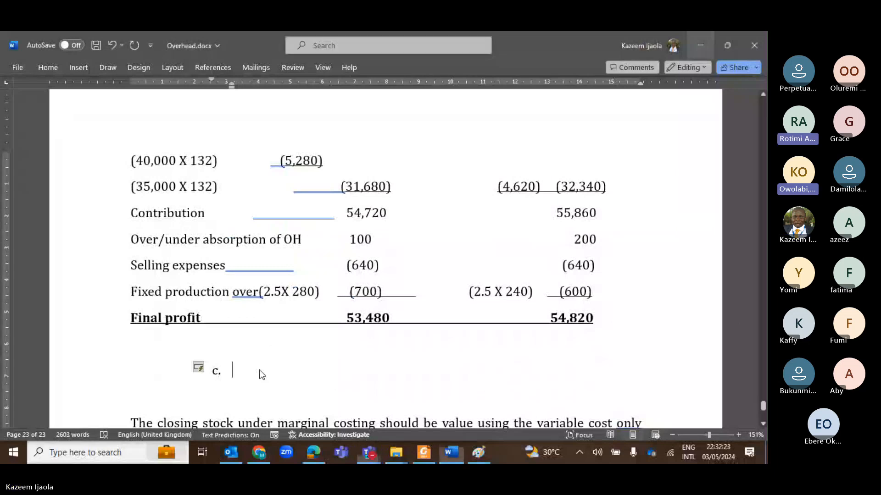
key("BackSpace")
key("BackSpace")
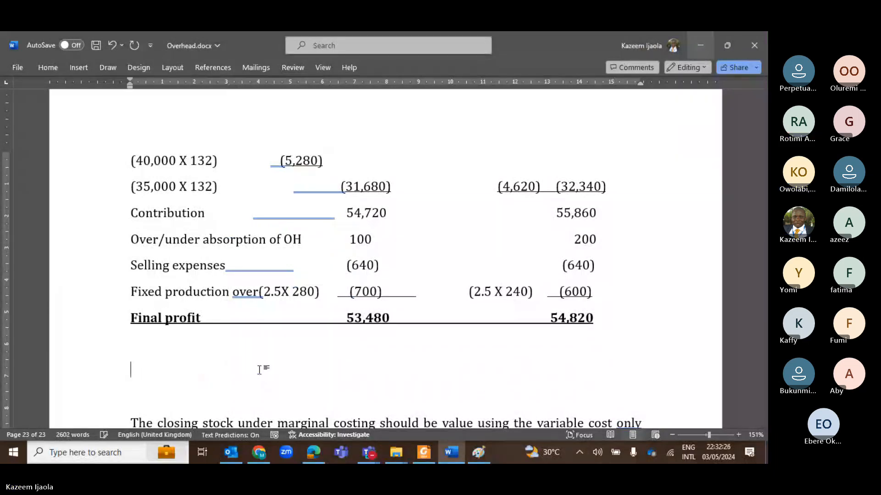
- Add the bold heading "B, Absorption Costing" on the empty line below the Final profit row
type("B>")
key("BackSpace")
type(",")
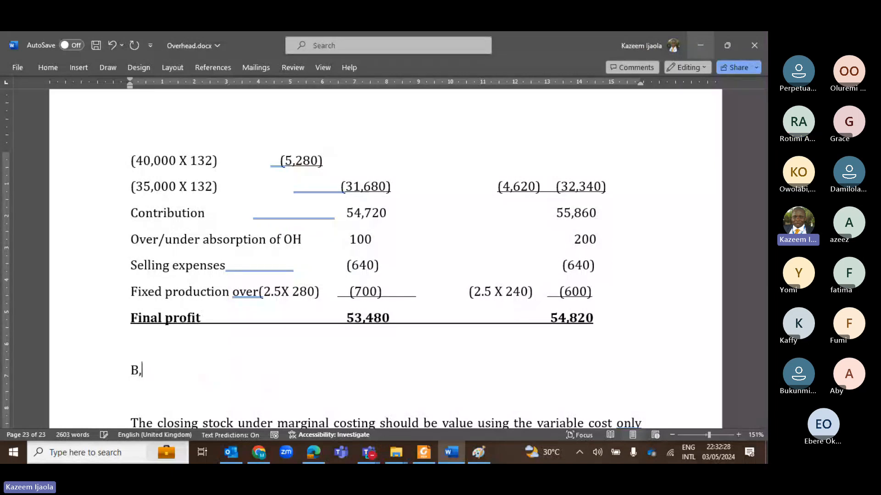
type(" Absorpti")
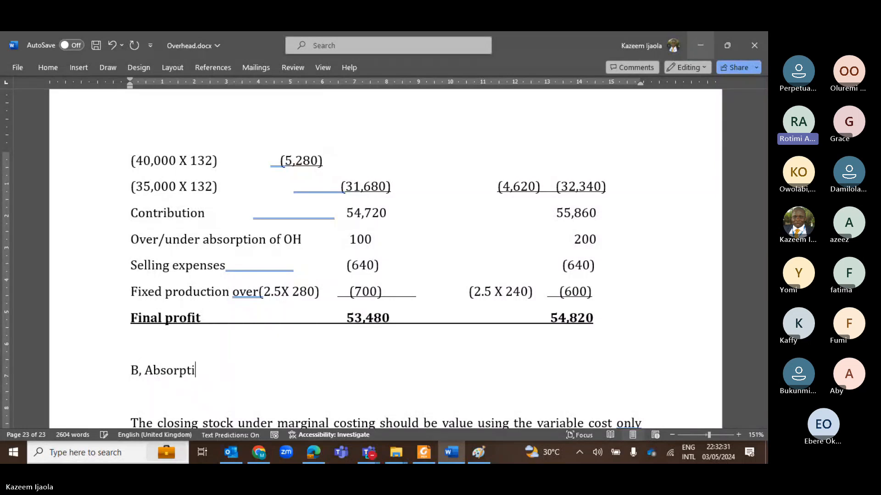
type("on Co")
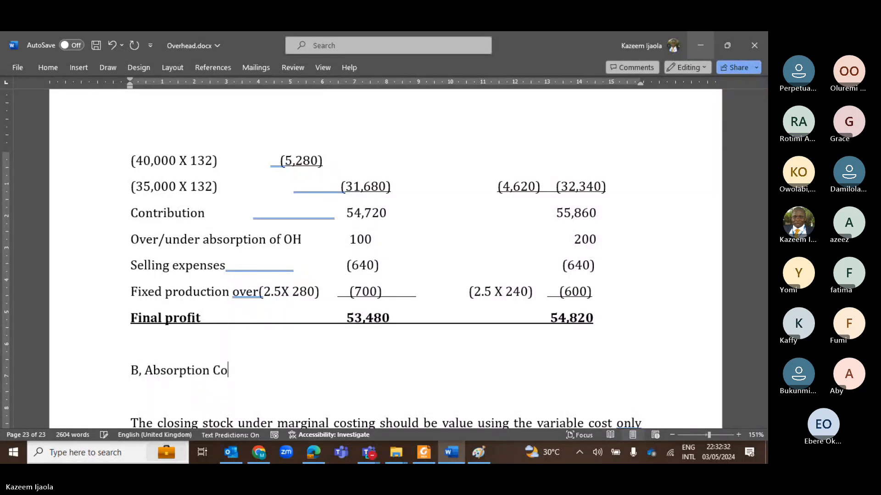
type("sting")
triple_click(260, 370)
key("ctrl+b")
- Review the marginal costing statement from the question's requirements and sales through closing inventory and contribution to final profit
key("Up")
key("Up")
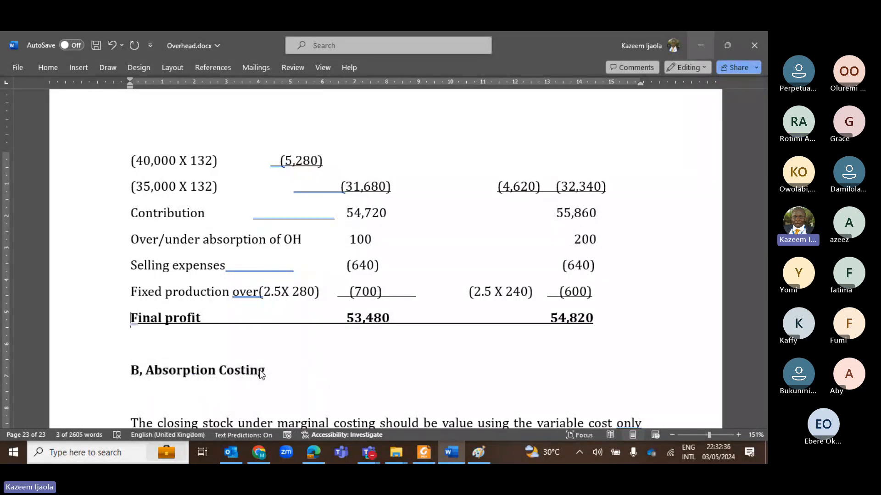
key("Up")
key("Up")
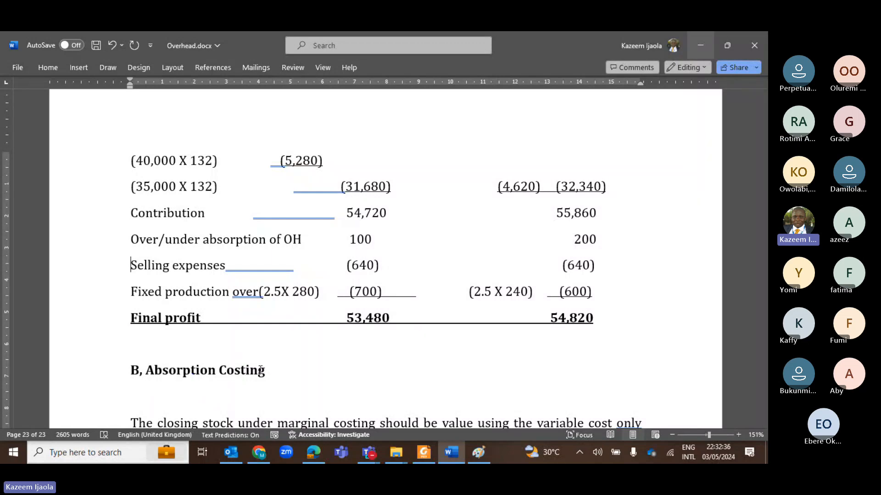
scroll(260, 370, "up", 3)
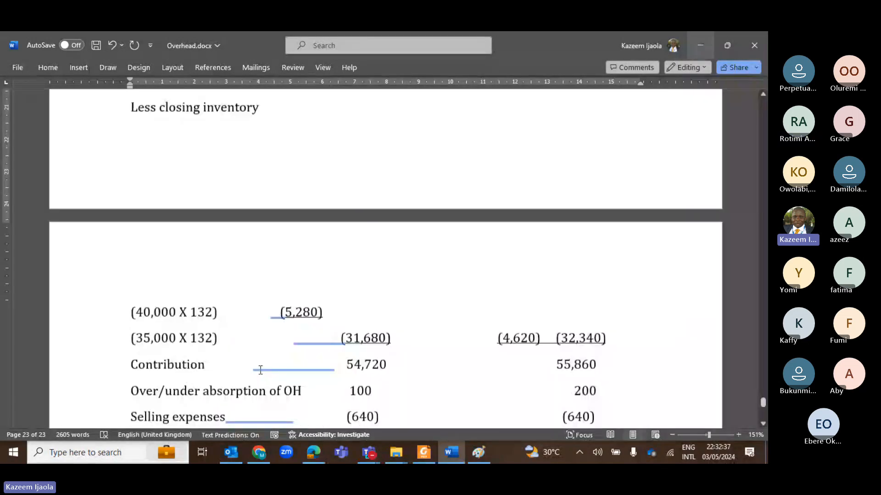
scroll(260, 370, "up", 2)
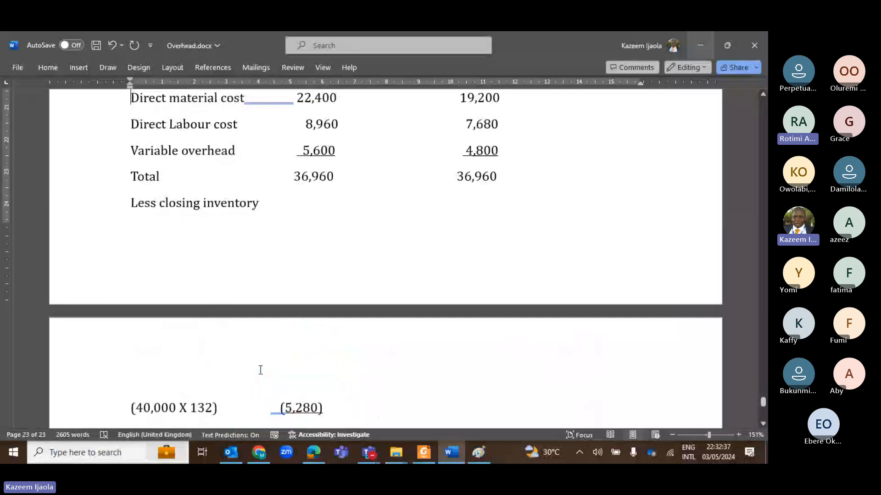
scroll(260, 370, "up", 3)
scroll(260, 370, "down", 4)
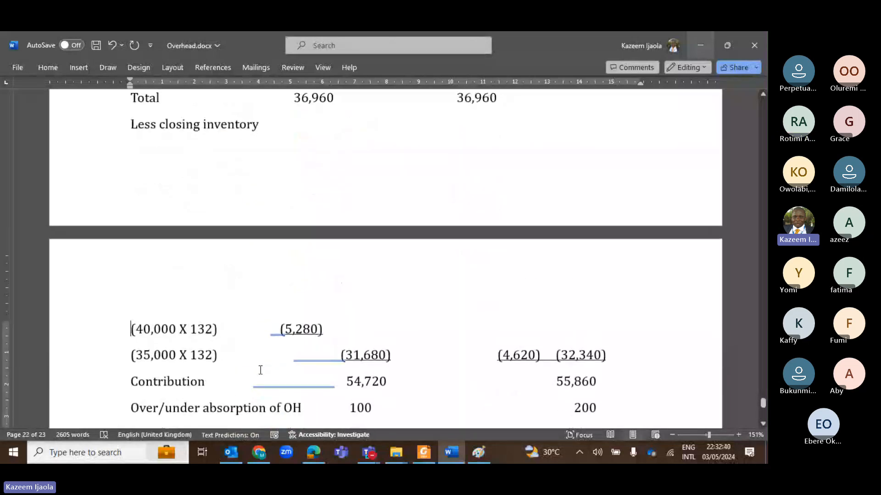
scroll(260, 370, "up", 6)
key("Down")
key("Down")
key("Down")
key("Down")
key("Down")
key("Down")
key("Down")
key("Down")
key("Down")
key("Down")
key("Down")
key("Down")
key("Down")
key("Down")
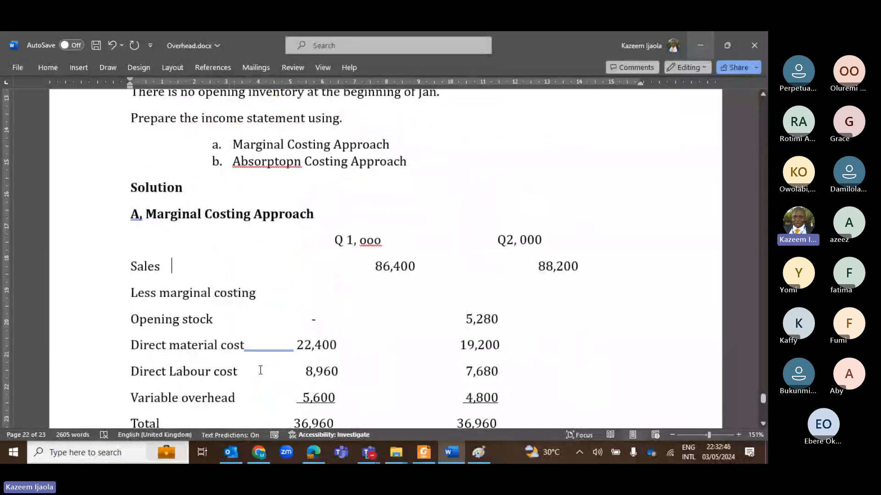
scroll(260, 369, "down", 3)
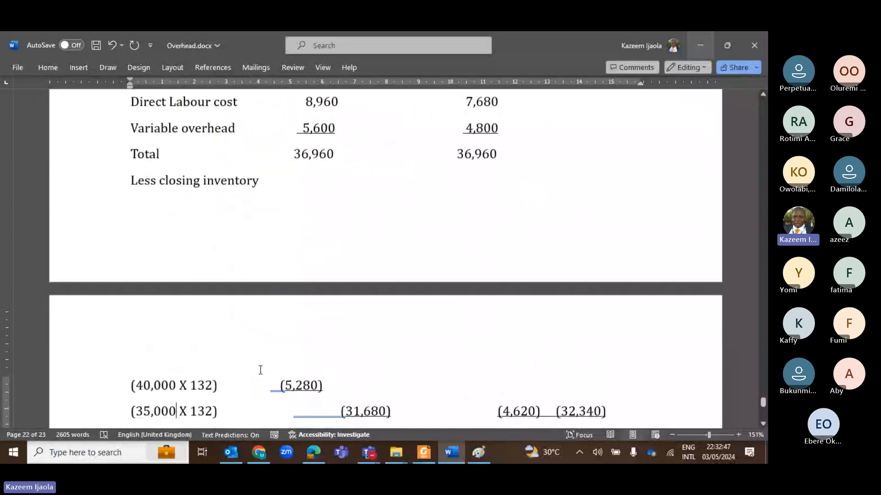
key("Up")
key("Up")
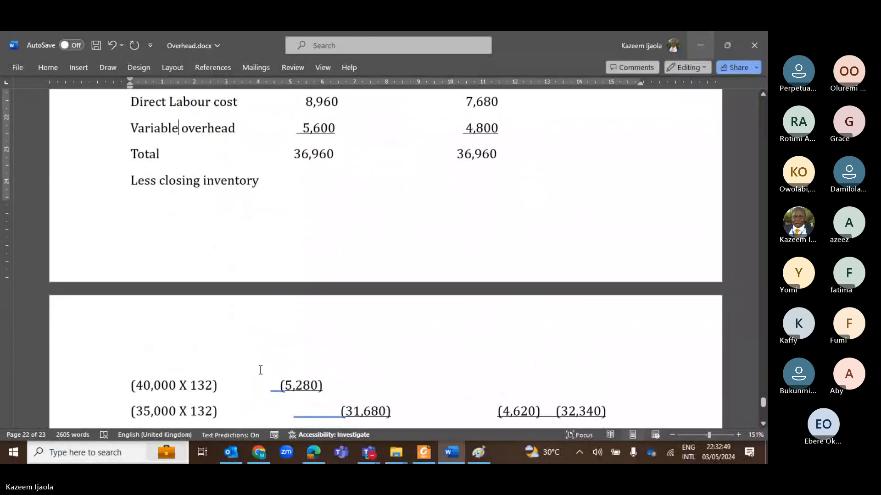
key("Down")
key("Down")
key("Down")
key("Down")
key("Down")
key("Down")
key("Down")
key("Down")
key("Down")
key("Down")
key("Down")
key("Down")
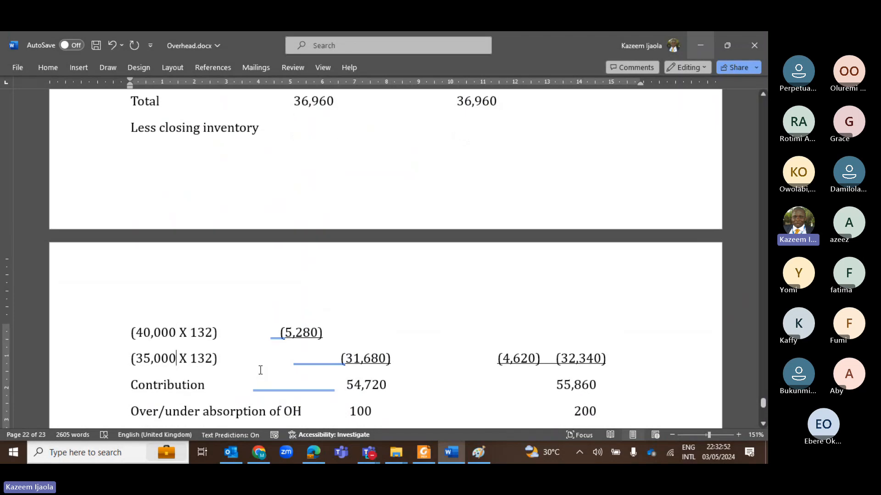
key("Up")
key("Right")
key("Right")
key("Right")
key("Right")
key("Right")
key("Right")
key("Right")
key("Right")
key("Right")
key("Right")
key("Right")
key("Right")
key("Right")
key("Right")
key("Right")
key("Right")
key("Right")
key("Right")
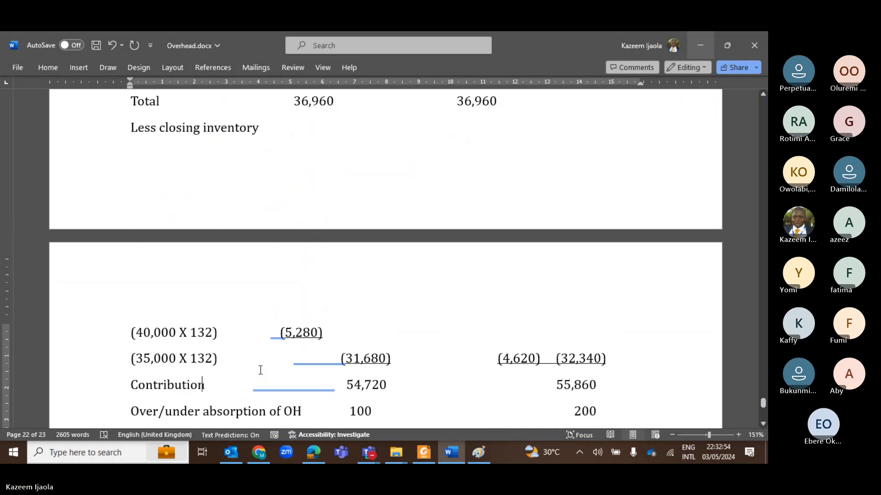
key("Left")
key("Left")
key("Left")
key("Up")
key("Up")
key("Up")
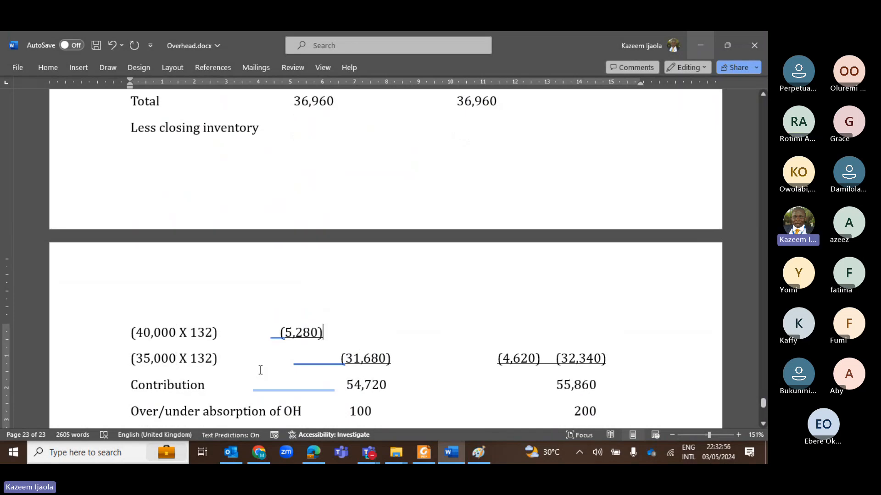
key("Up")
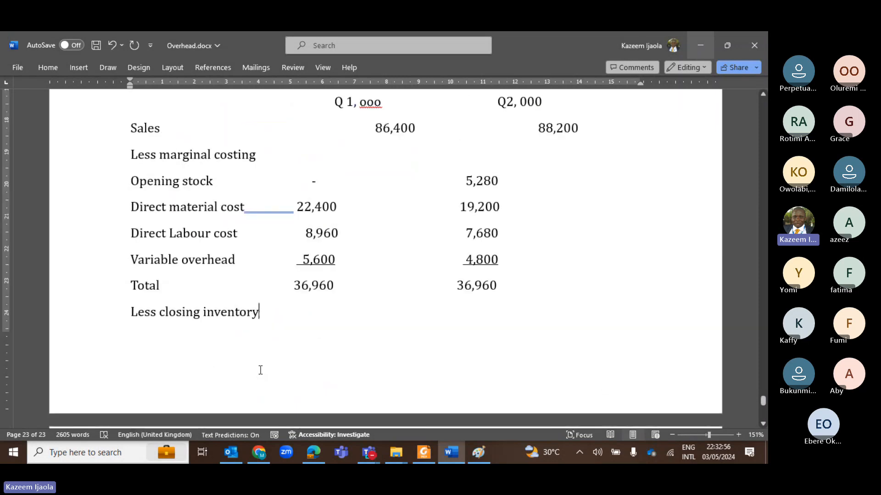
scroll(260, 371, "down", 7)
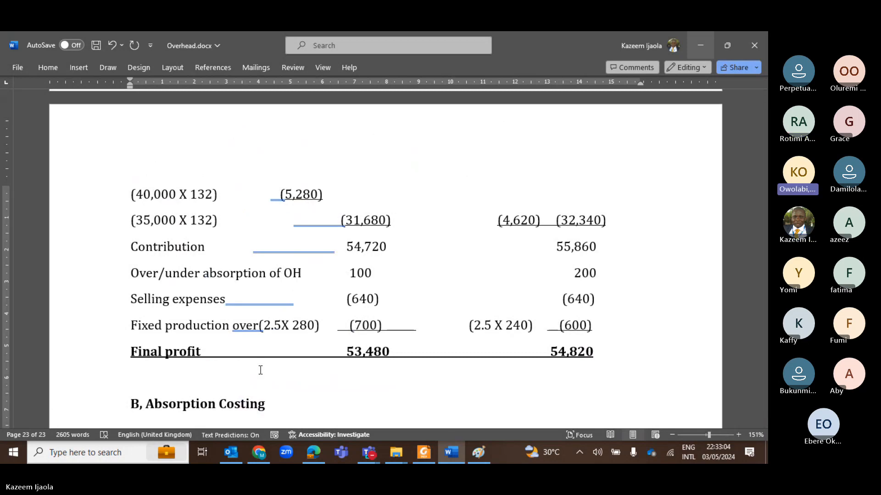
- Insert blank lines beneath the B, Absorption Costing heading to make room for the statement
left_click(260, 371)
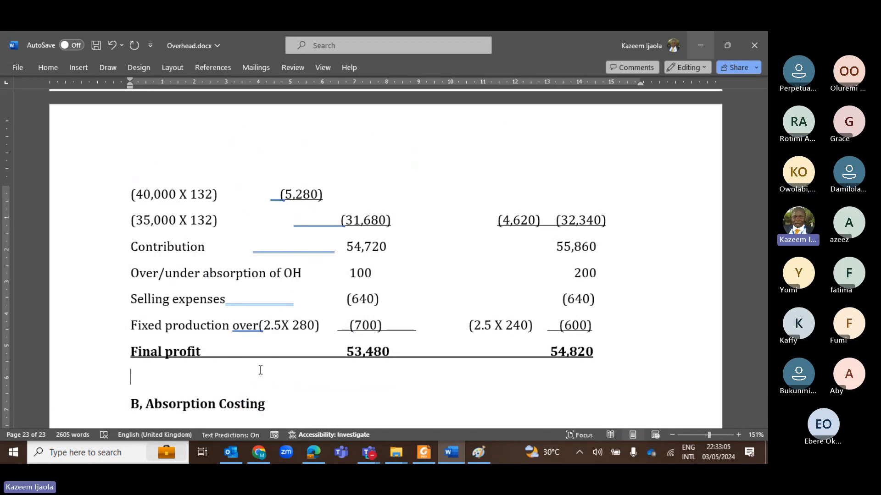
scroll(261, 371, "down", 1)
key("Up")
key("Return")
key("Return")
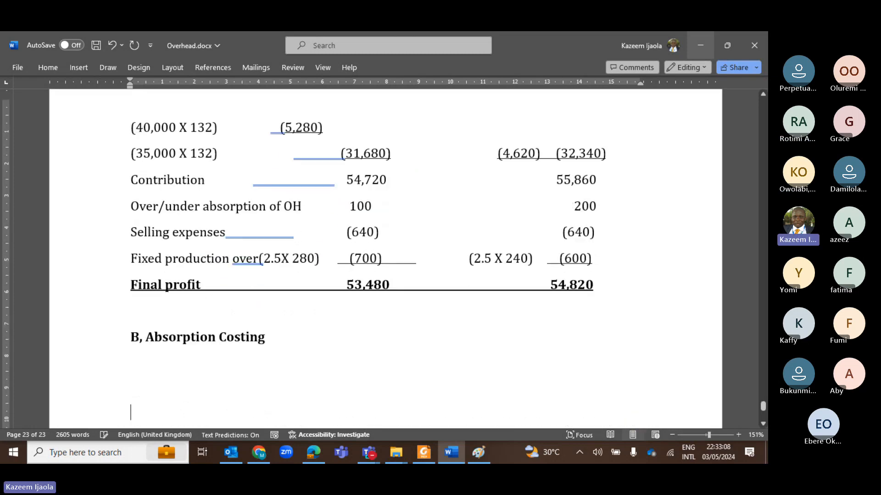
- Copy the marginal costing rows from the quarter headings through Variable overhead and paste them beneath the B, Absorption Costing heading
key("Up")
key("Up")
key("Up")
key("Up")
key("Up")
key("Up")
key("Up")
key("Up")
key("Up")
key("Up")
key("Up")
key("Up")
key("Up")
key("Up")
key("Up")
key("Up")
key("Up")
key("Up")
key("Up")
key("Up")
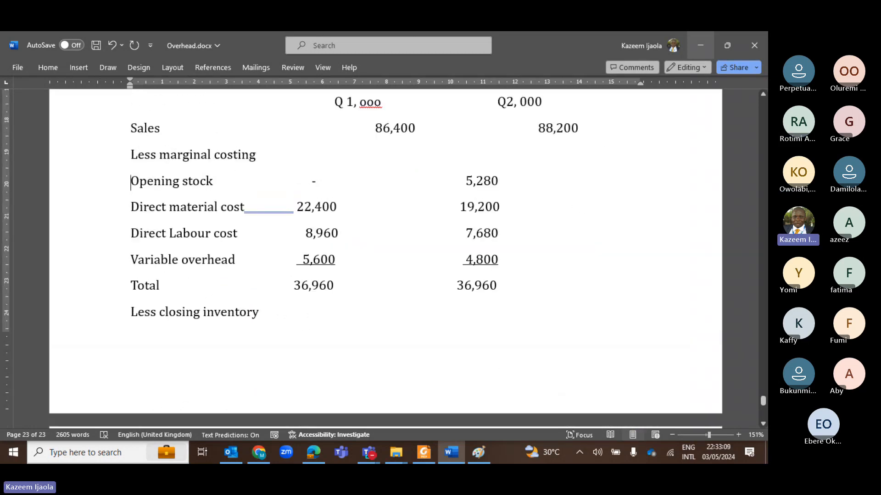
key("Up")
key("Down")
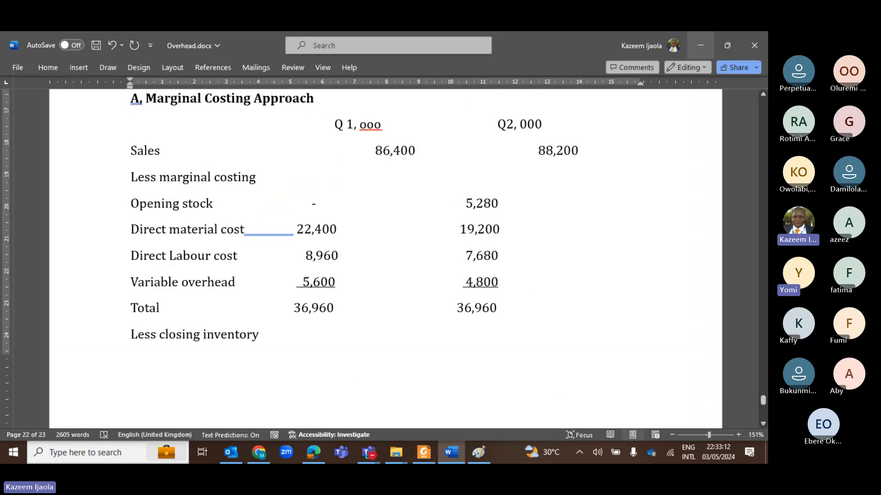
key("shift+Down")
key("shift+Down")
key("shift+Down")
key("shift+Down")
key("shift+Down")
key("shift+Down")
key("shift+Down")
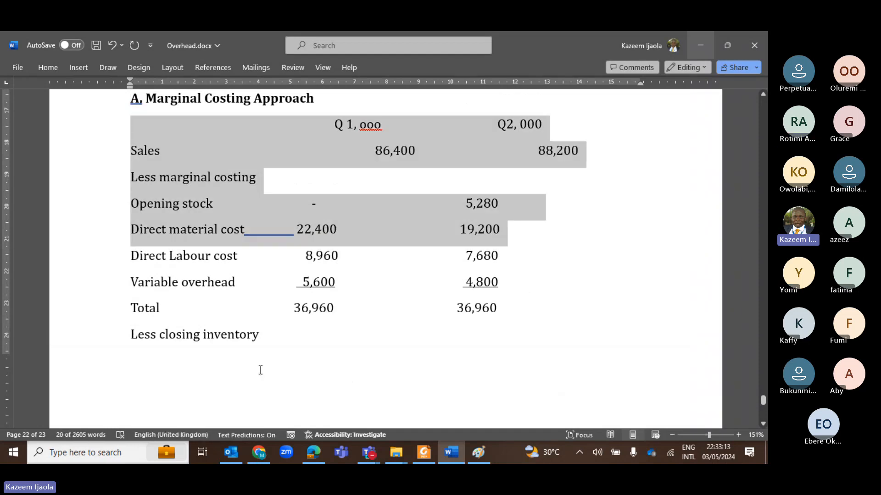
key("ctrl+c")
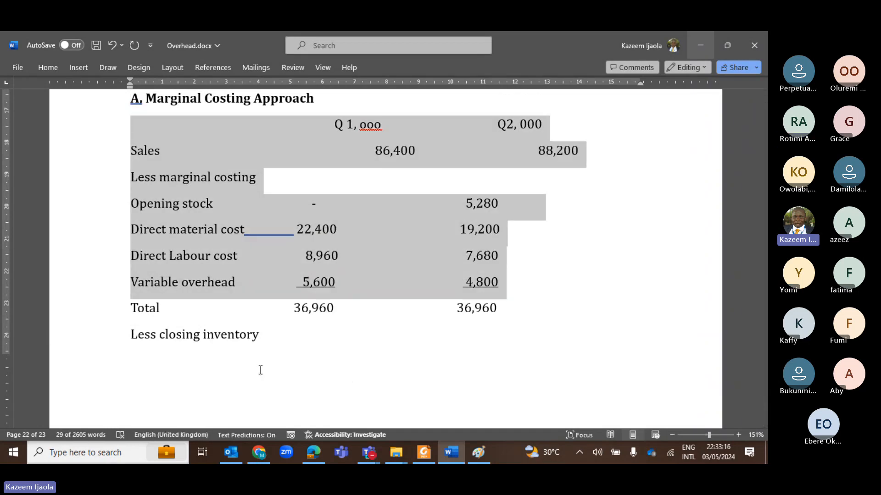
key("Down")
key("Down")
key("Down")
key("Down")
key("Down")
key("Down")
key("Down")
key("Down")
key("Down")
key("Down")
key("Down")
key("Down")
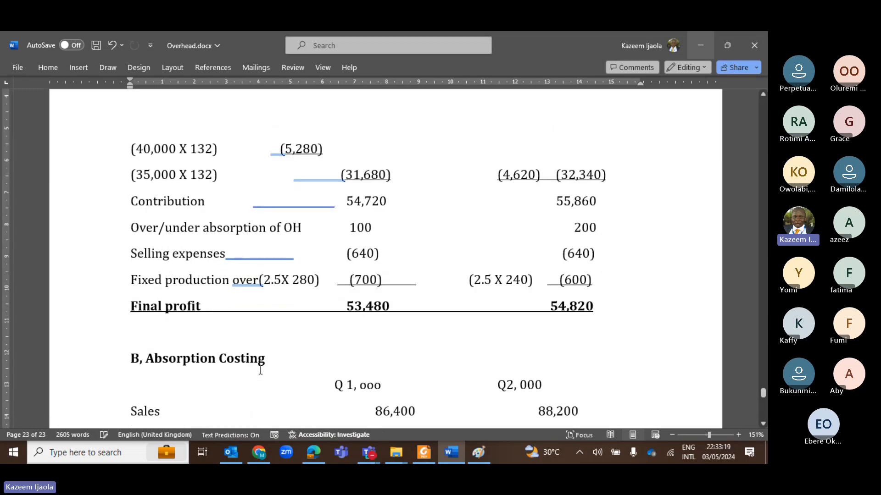
key("ctrl+v")
- Remove the underline from both quarters' Variable overhead figures in the absorption costing statement
key("End")
key("shift+Left")
key("shift+Left")
key("shift+Left")
key("shift+Left")
key("shift+Left")
key("shift+Left")
key("shift+Left")
key("shift+Left")
key("shift+Left")
key("shift+Left")
key("shift+Left")
key("shift+Left")
key("shift+Left")
key("shift+Left")
key("shift+Left")
key("shift+Left")
key("shift+Left")
key("shift+Left")
key("shift+Left")
key("shift+Left")
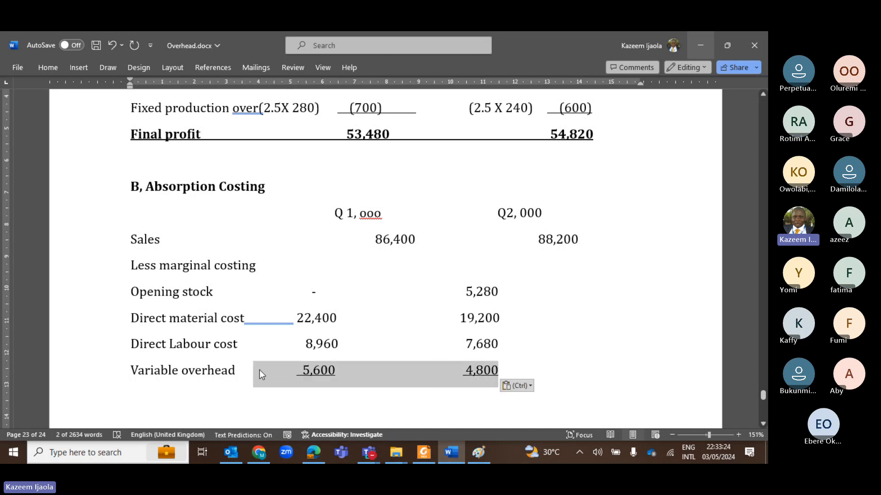
key("ctrl+u")
- Shorten the Less marginal costing line in the absorption costing statement to just Less
key("Up")
key("Up")
key("Up")
key("Up")
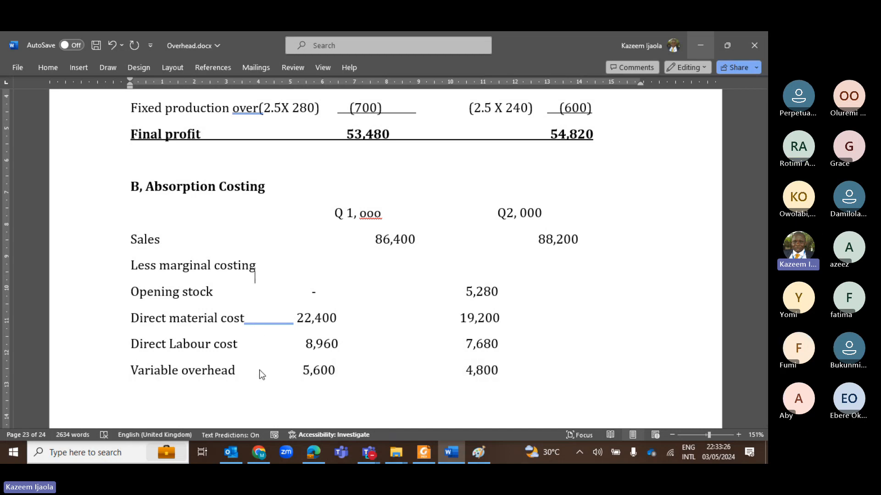
key("BackSpace")
key("BackSpace")
key("BackSpace")
key("BackSpace")
key("BackSpace")
key("BackSpace")
key("BackSpace")
key("BackSpace")
key("BackSpace")
key("BackSpace")
key("BackSpace")
key("BackSpace")
key("BackSpace")
key("BackSpace")
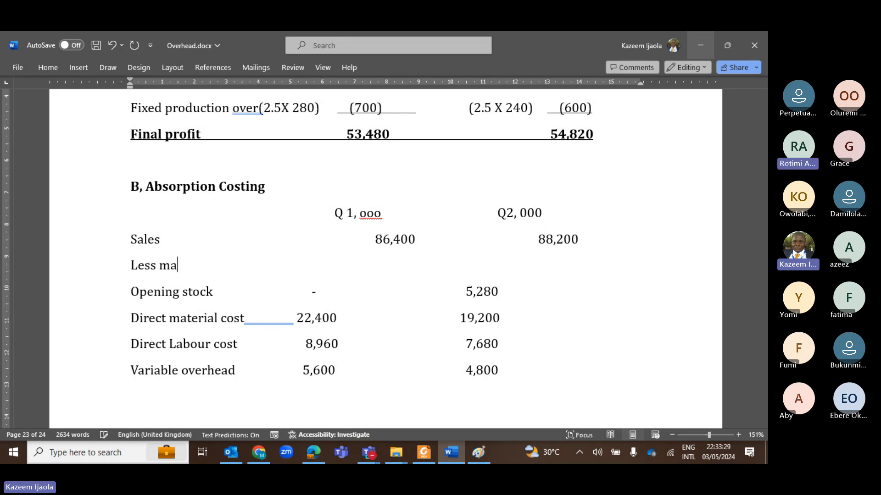
key("BackSpace")
key("BackSpace")
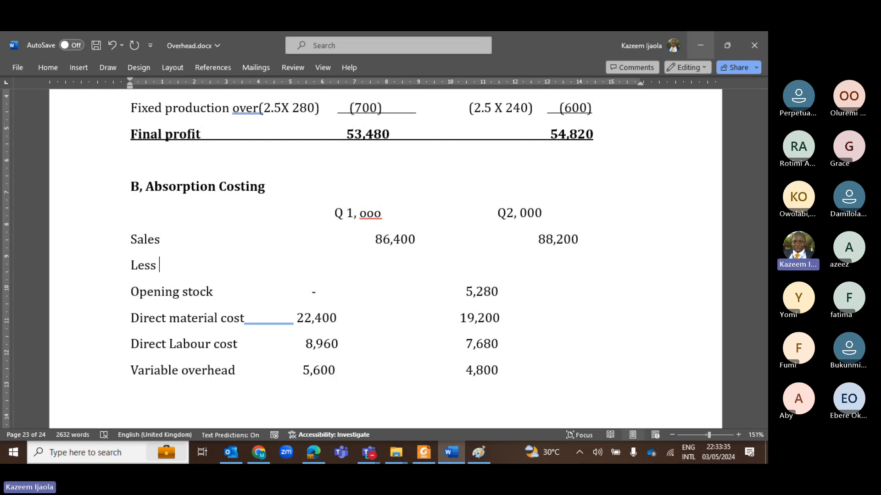
- Delete the second quarter's opening stock figure from the absorption costing statement
left_click(498, 292)
key("BackSpace")
key("BackSpace")
key("BackSpace")
key("BackSpace")
key("BackSpace")
- Add a Fixed manufacturing O/H row label beneath Variable overhead in the absorption costing statement
key("Left")
key("Left")
key("Left")
key("Left")
key("Down")
key("Down")
key("Down")
type("Fix")
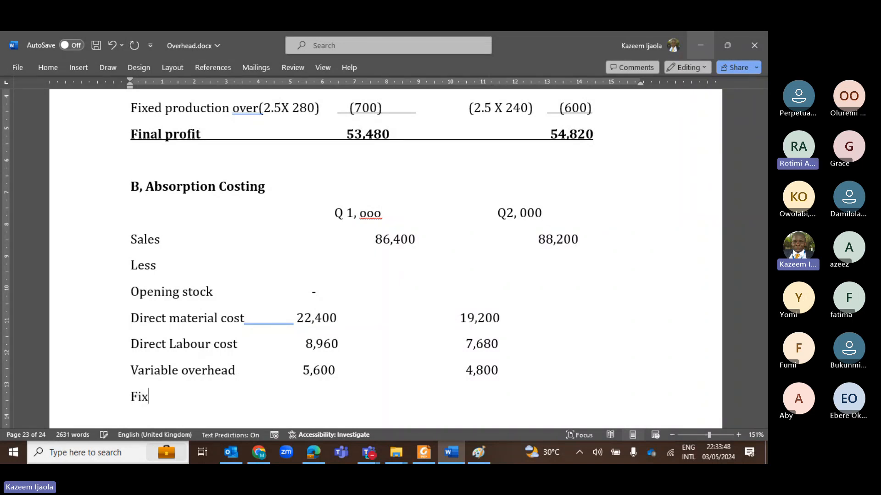
type("ed manufa")
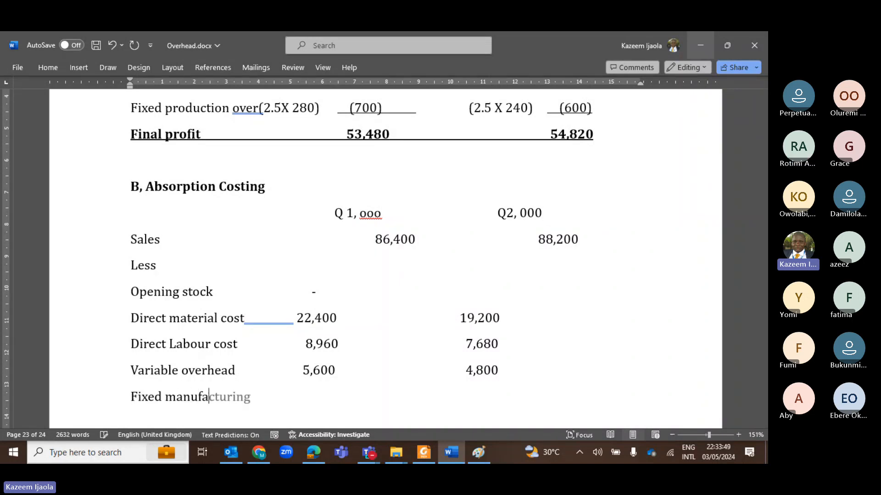
key("Tab")
type("i")
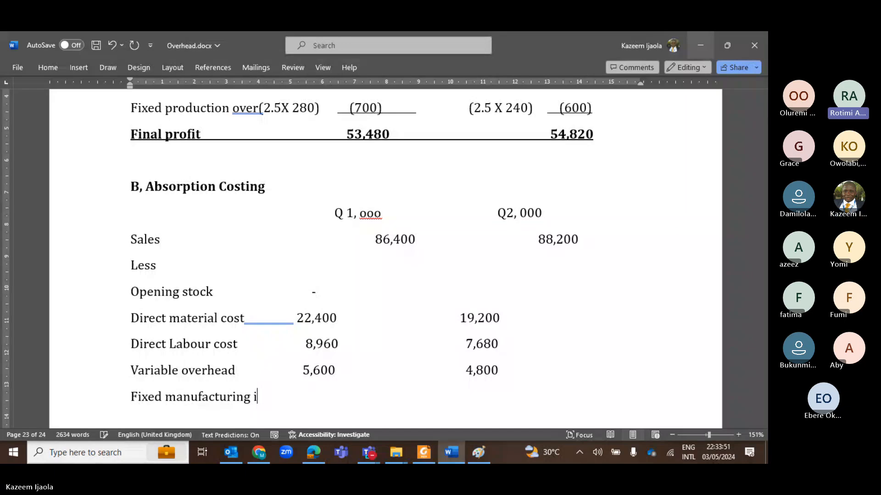
key("BackSpace")
type("O/")
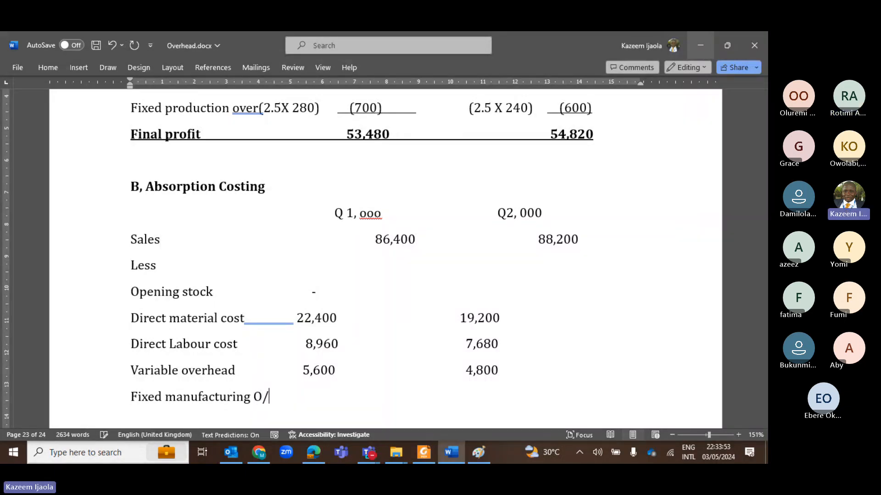
type("H")
- Review the marginal costing rows, the OAR working and the over/under absorption computation for the fixed overhead figures
scroll(261, 370, "up", 15)
scroll(260, 370, "down", 2)
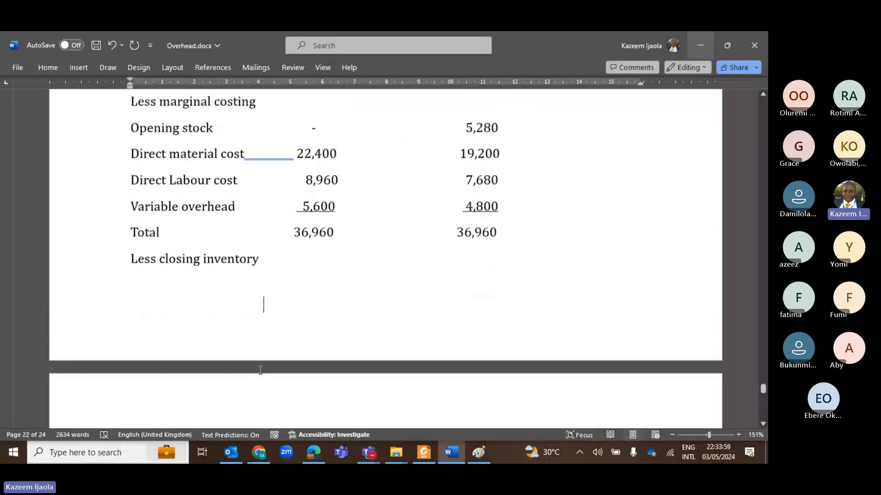
scroll(260, 370, "down", 8)
scroll(260, 369, "up", 8)
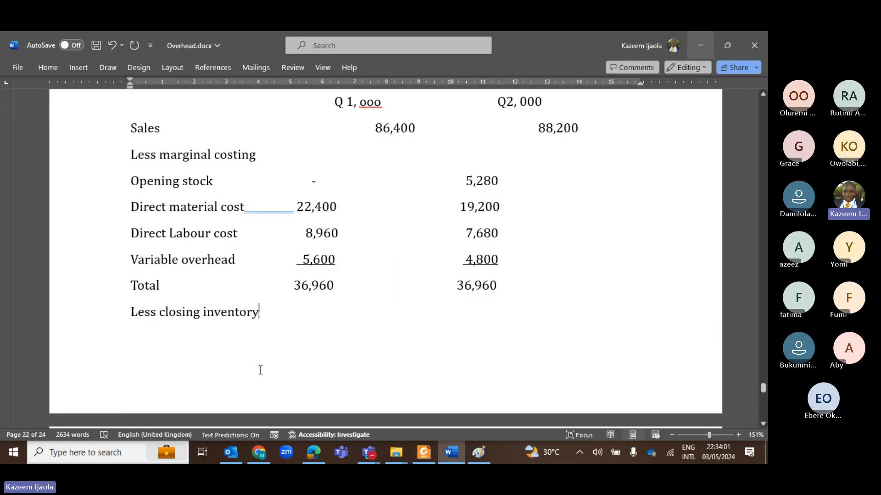
scroll(260, 369, "down", 8)
left_click(260, 370)
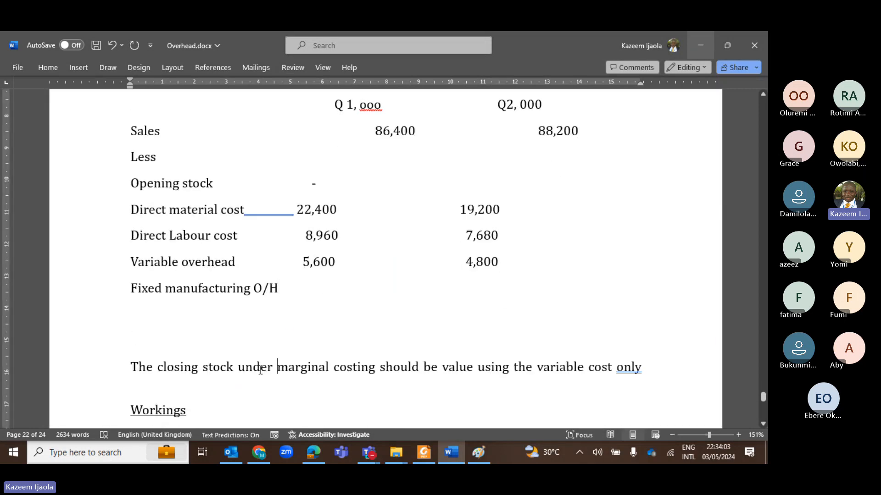
scroll(260, 370, "down", 6)
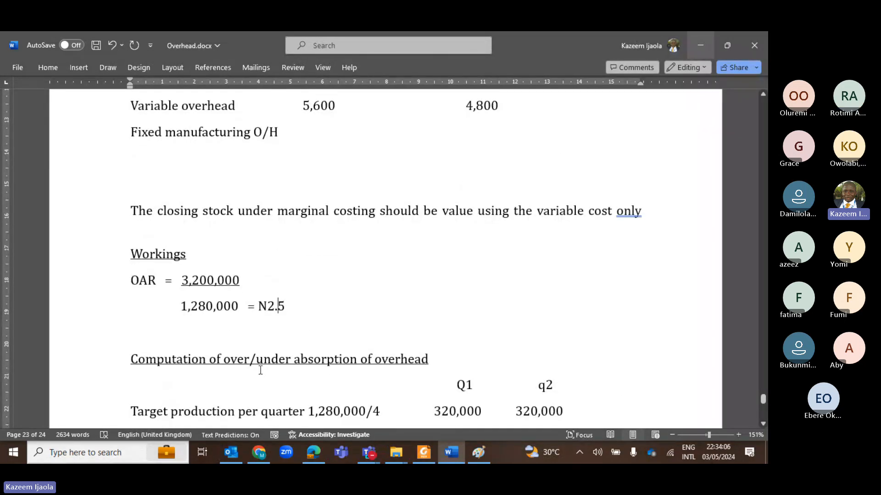
key("Right")
key("shift+Left")
key("shift+Left")
key("shift+Left")
key("shift+Left")
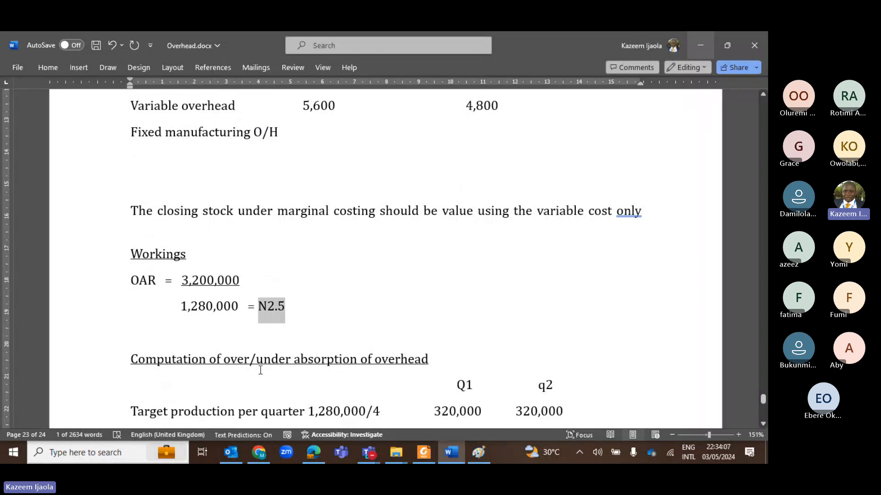
key("Page_Down")
key("Page_Down")
key("Page_Up")
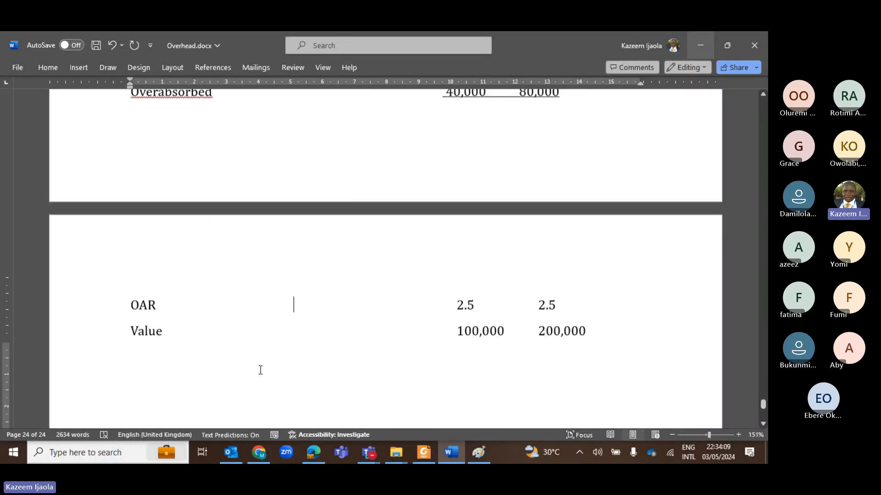
scroll(260, 370, "down", 10)
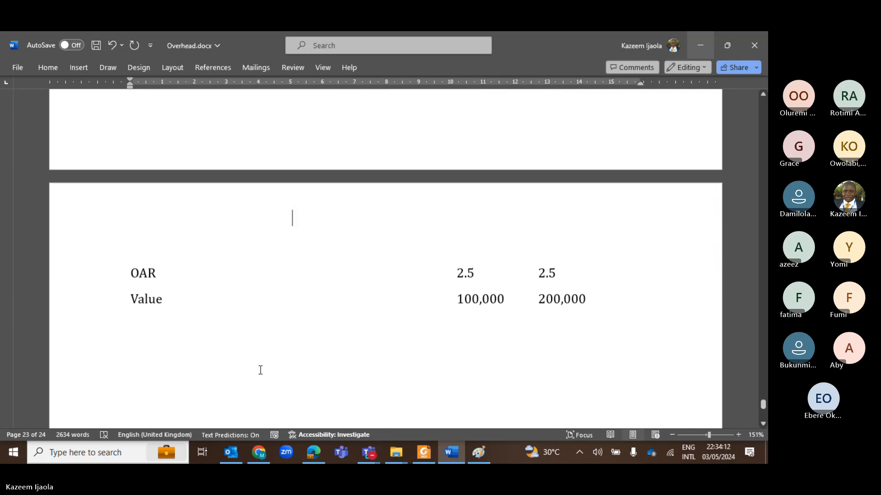
scroll(260, 370, "up", 3)
scroll(260, 370, "up", 10)
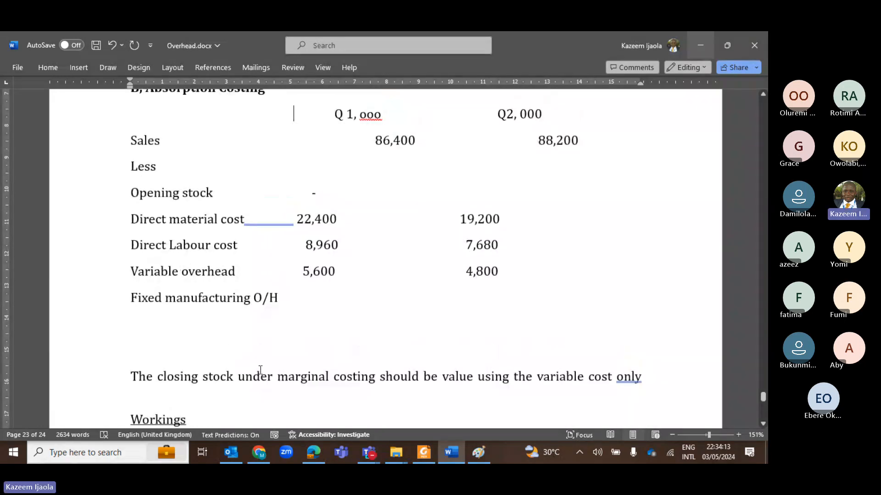
- Check the quarterly production units and fixed production overhead, and enter 700 as the first quarter's Fixed manufacturing O/H
key("Down")
key("Down")
key("Down")
key("Down")
key("Down")
key("Down")
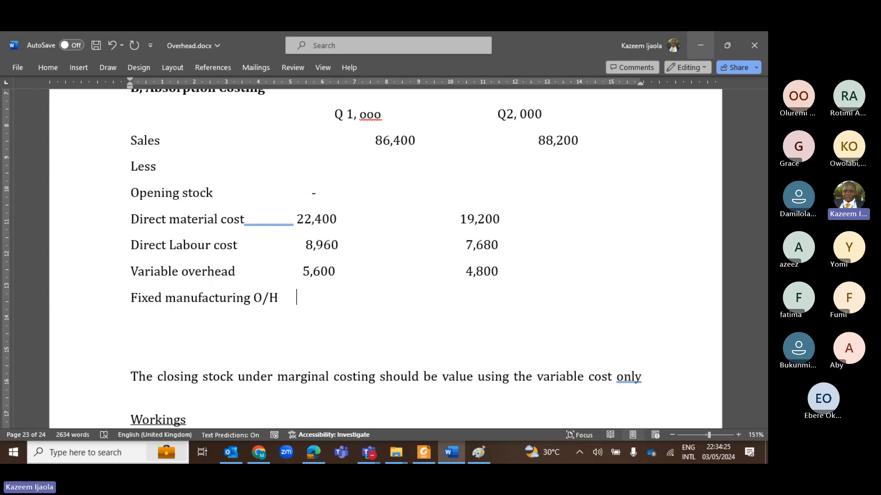
scroll(296, 264, "up", 15)
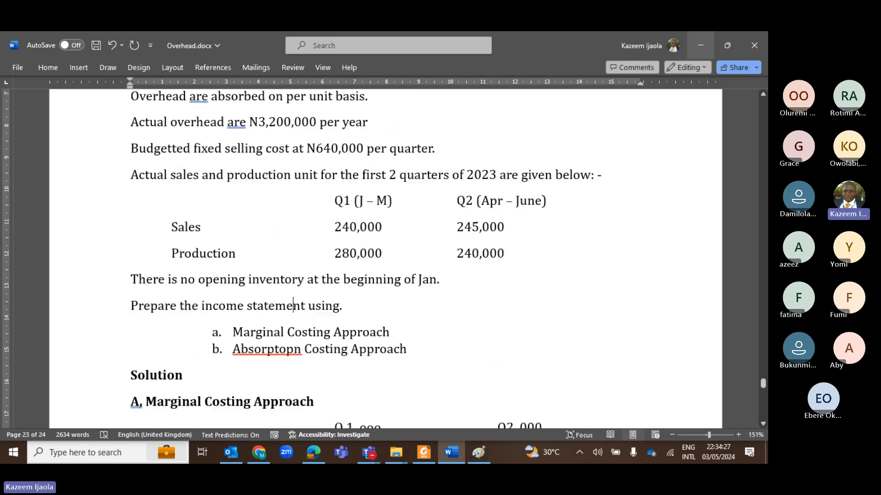
scroll(296, 264, "down", 10)
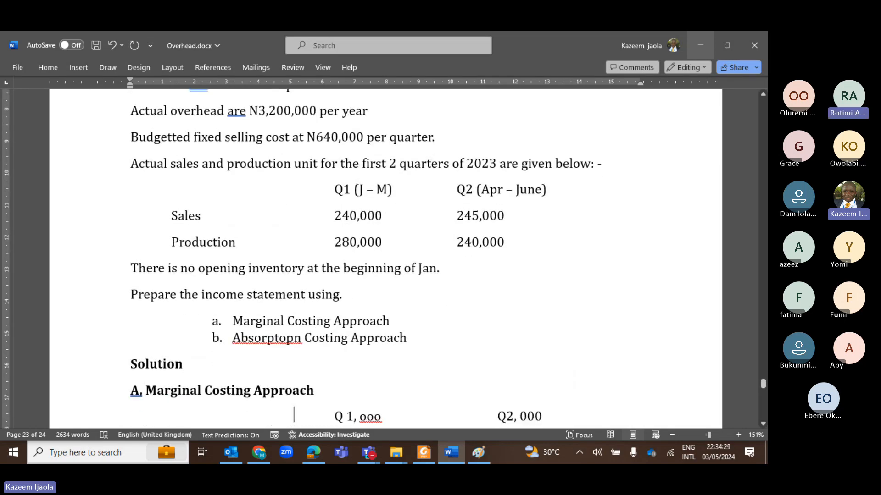
scroll(294, 315, "down", 15)
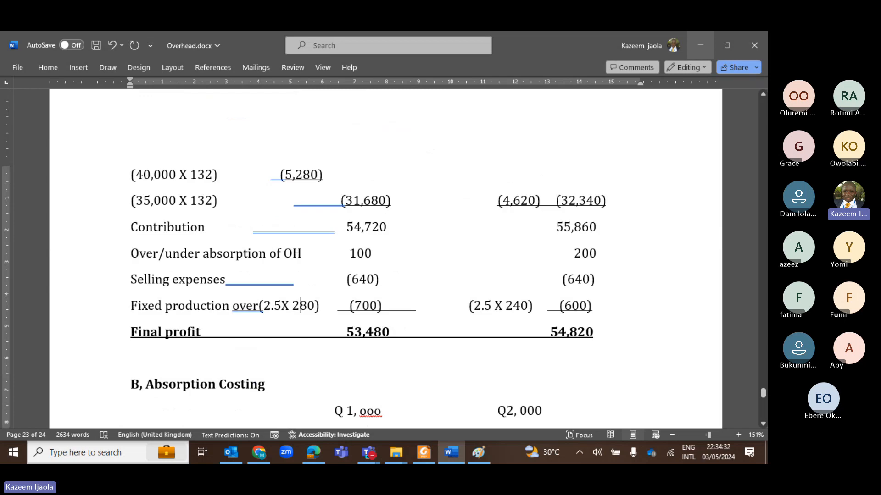
left_click(296, 269)
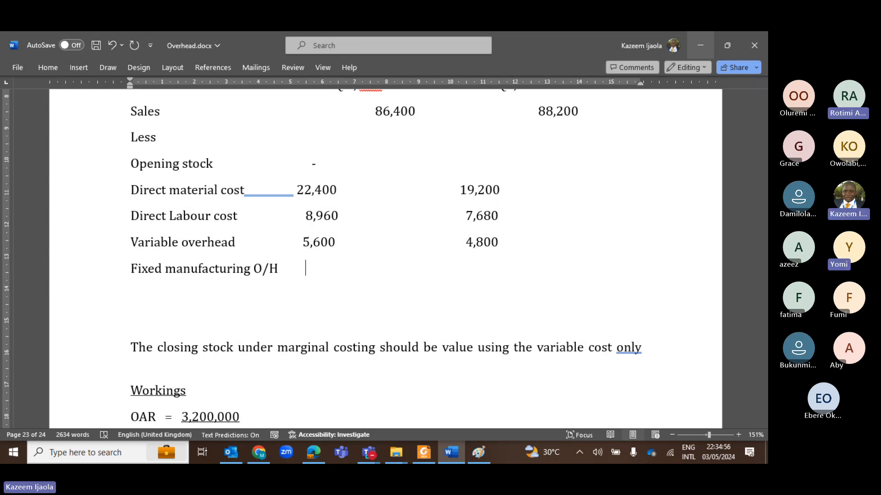
type("700")
key("Left")
key("Left")
key("Left")
key("Left")
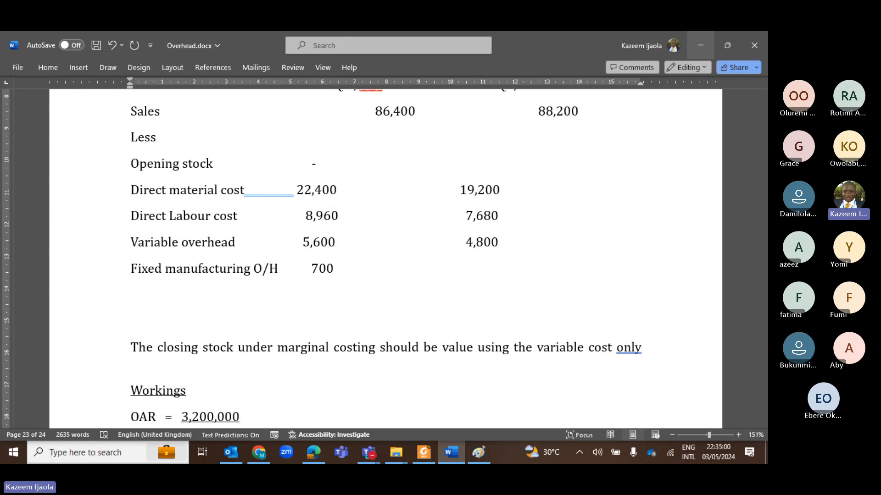
- Enter 600 as the second quarter's Fixed manufacturing O/H
key("Tab")
key("Tab")
key("Tab")
key("Tab")
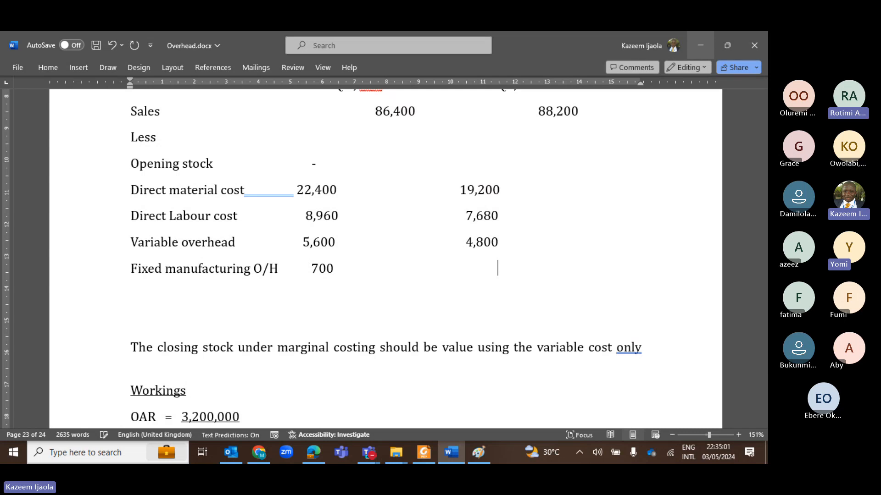
type("600")
key("Left")
key("Left")
key("Left")
key("Left")
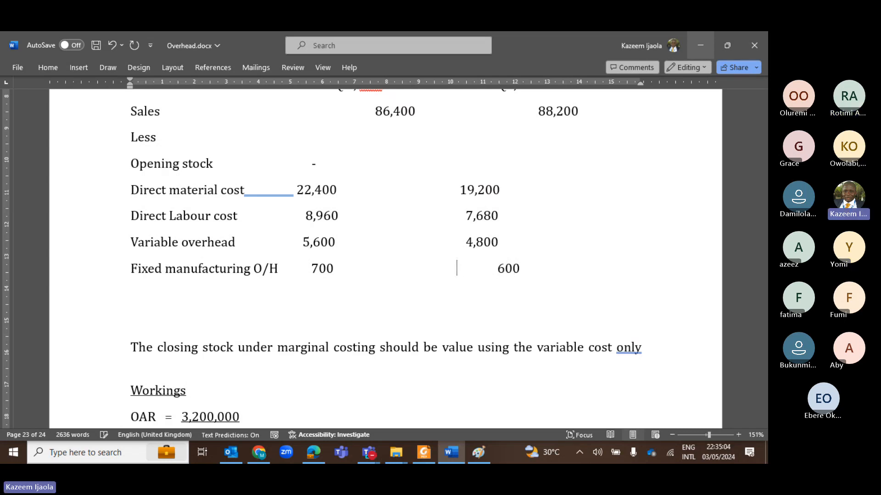